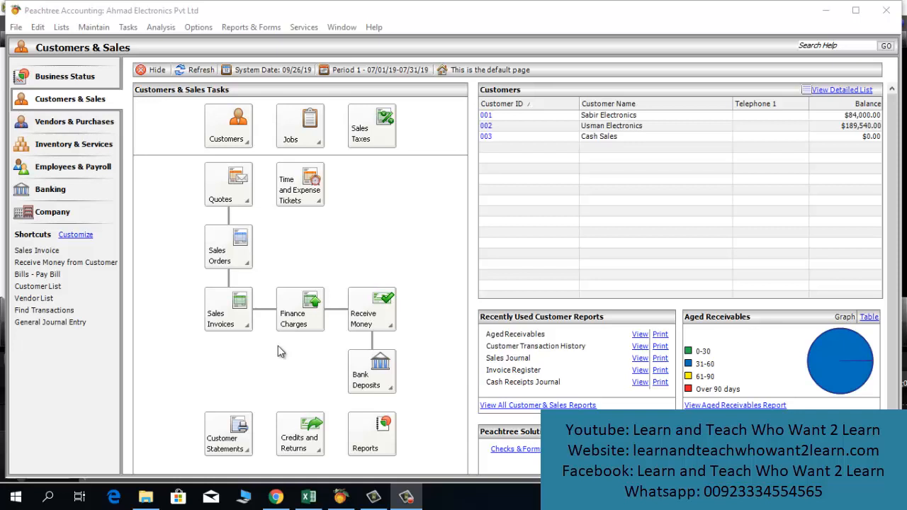
Step: Switch from Peachtree to the Excel workbook on Sheet5 that lists the sub-account types
left_click(308, 496)
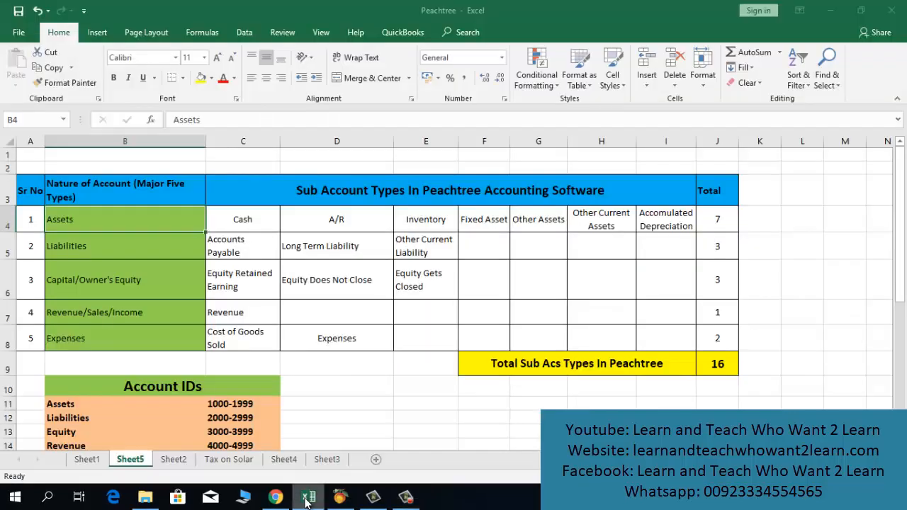
left_click(122, 235)
key("Up")
key("Up")
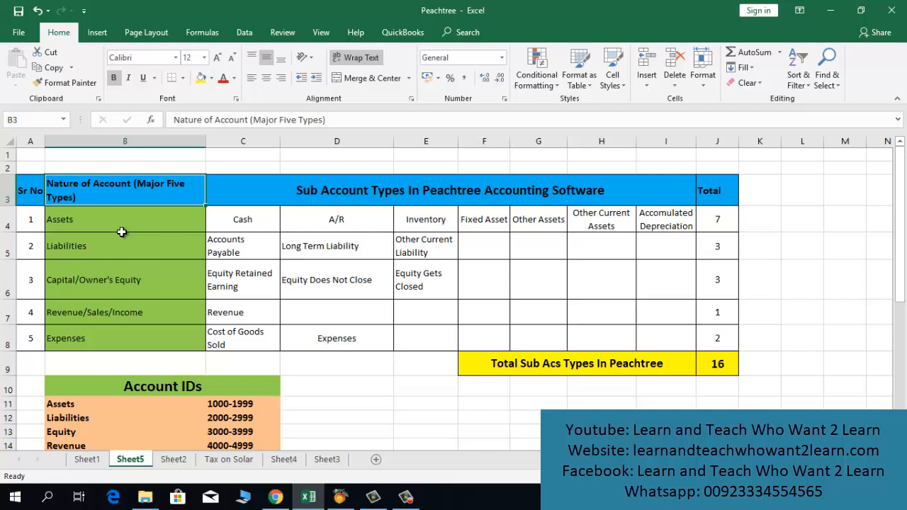
key("Down")
key("Down")
key("Up")
key("Down")
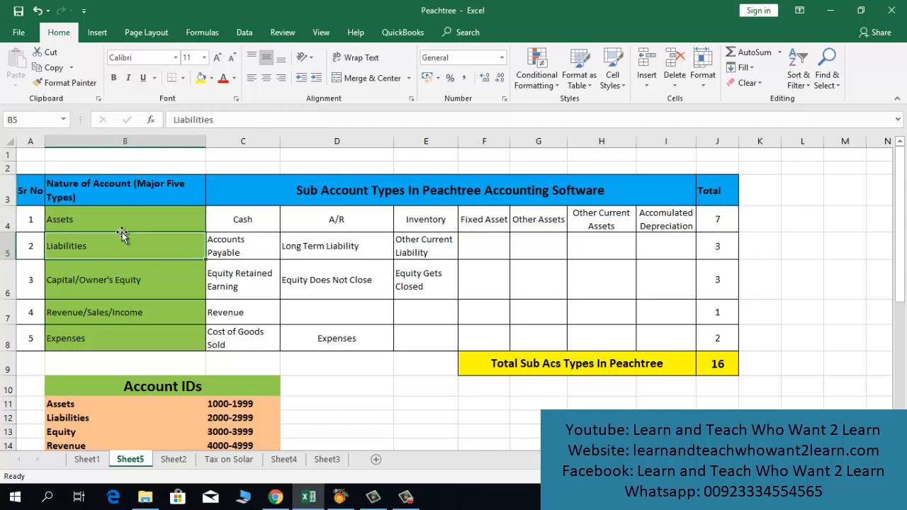
key("Down")
key("Down")
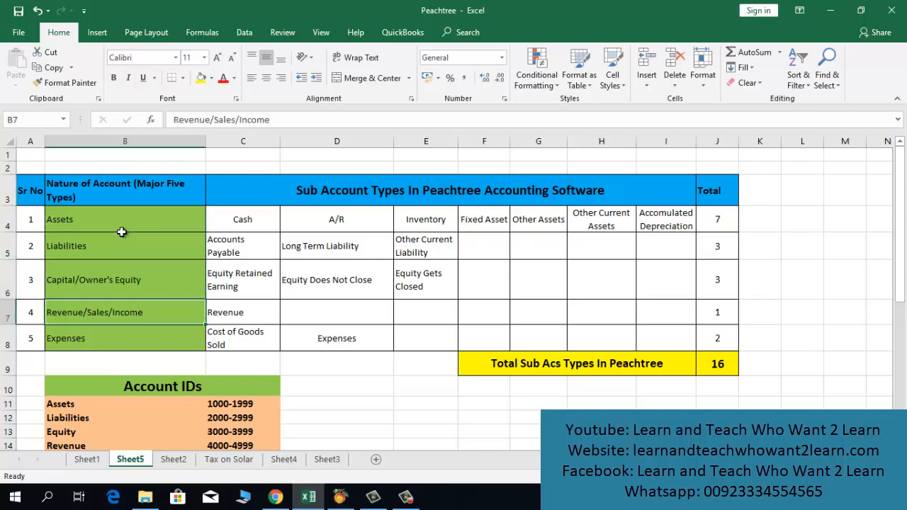
key("Down")
key("Up")
key("Up")
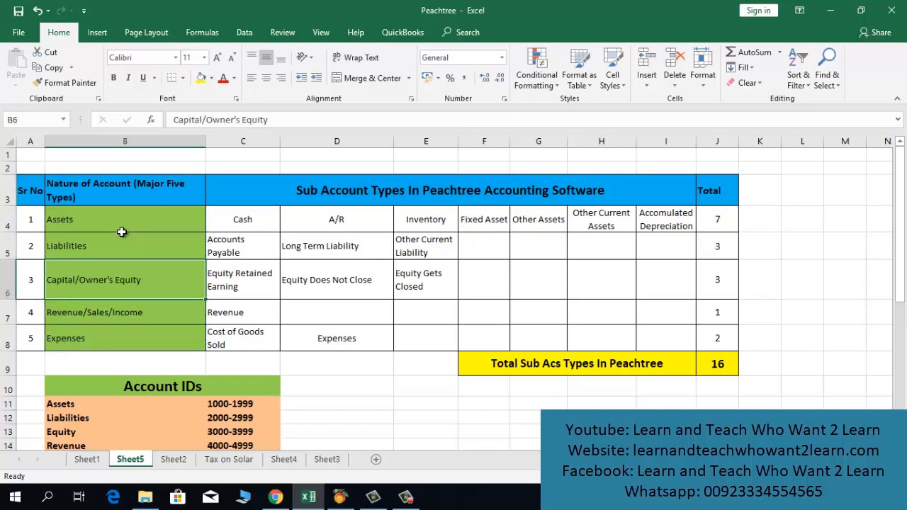
key("Up")
left_click_drag(106, 216, 107, 275)
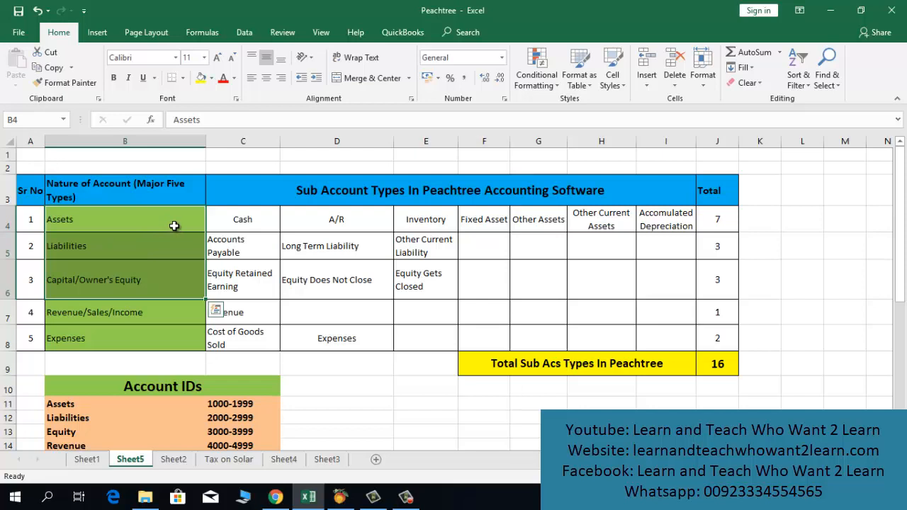
left_click(122, 244)
left_click(92, 283)
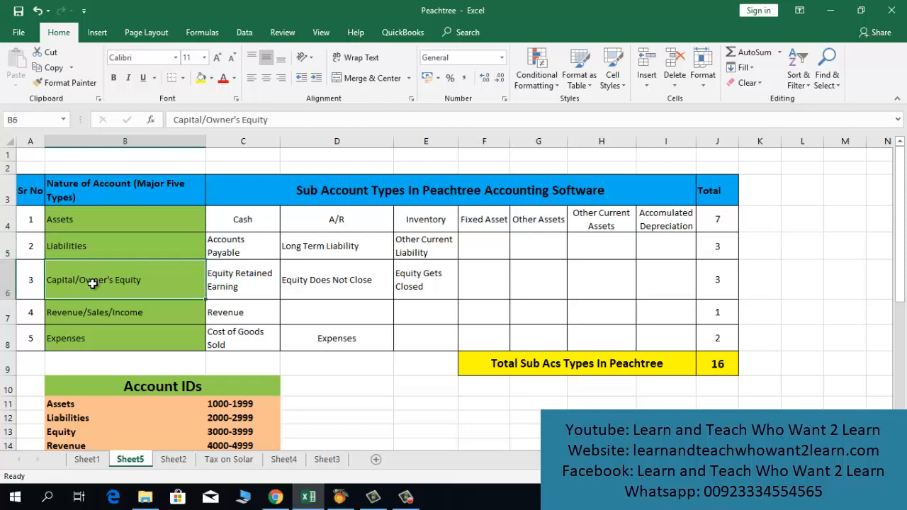
left_click_drag(109, 221, 102, 276)
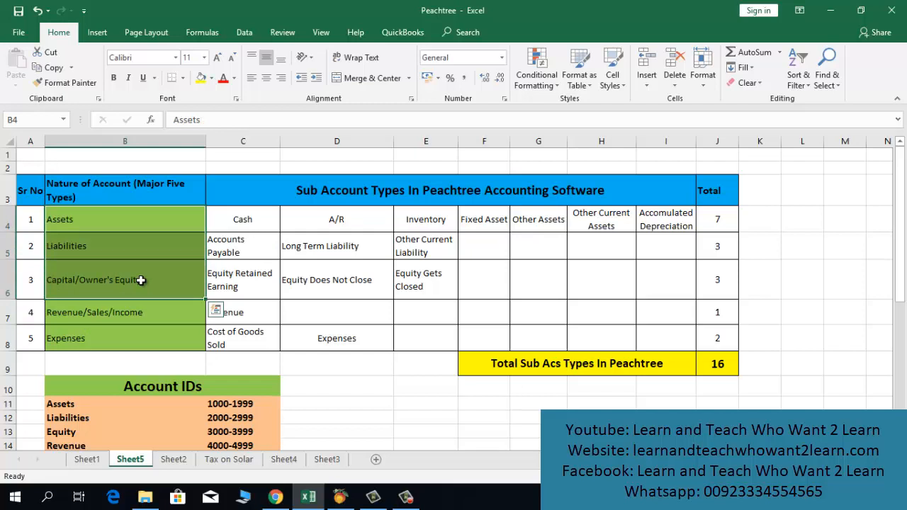
left_click(90, 313)
left_click(85, 339)
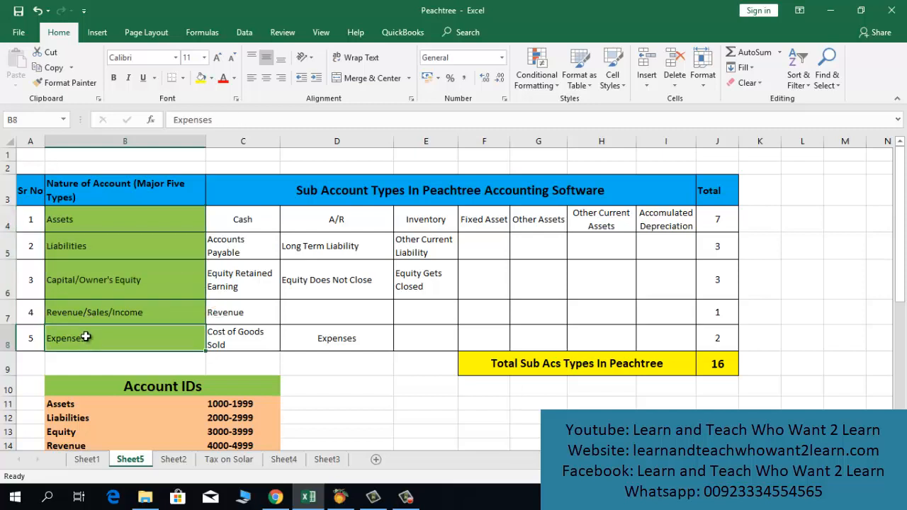
left_click_drag(95, 312, 83, 338)
left_click(75, 337)
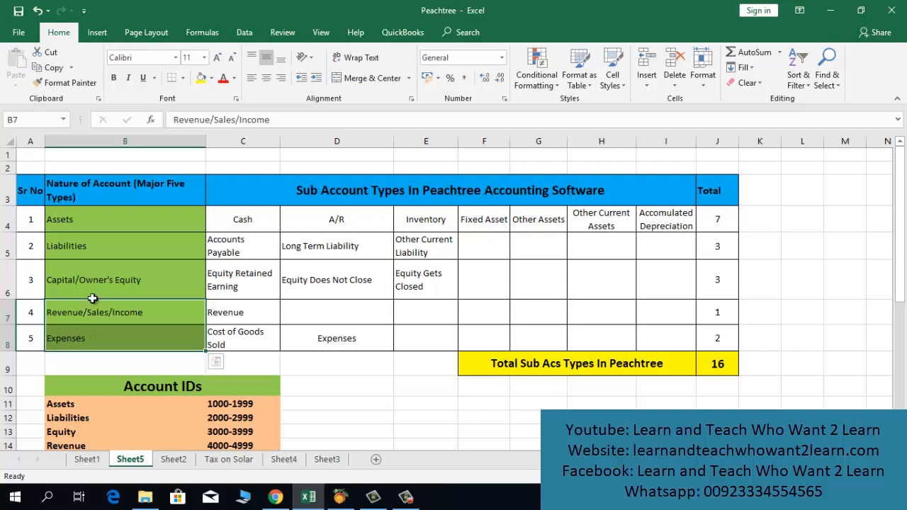
left_click(92, 263)
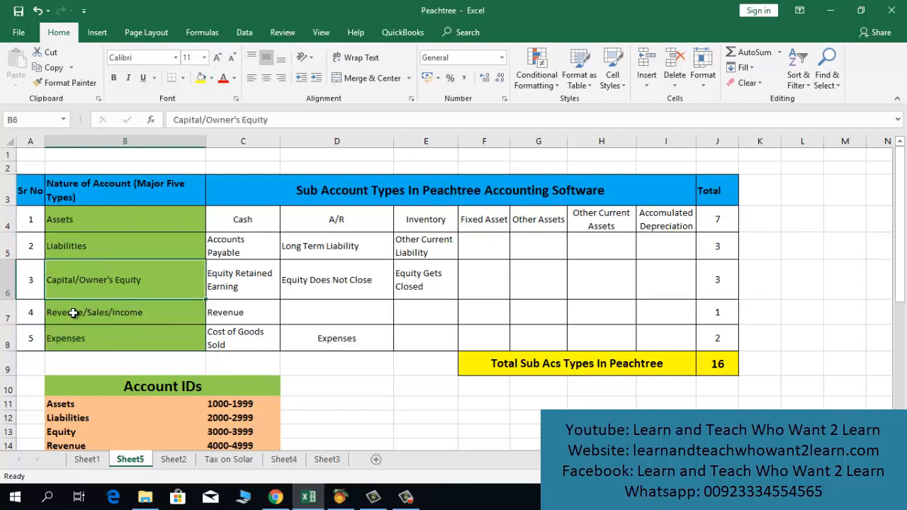
left_click_drag(70, 312, 68, 338)
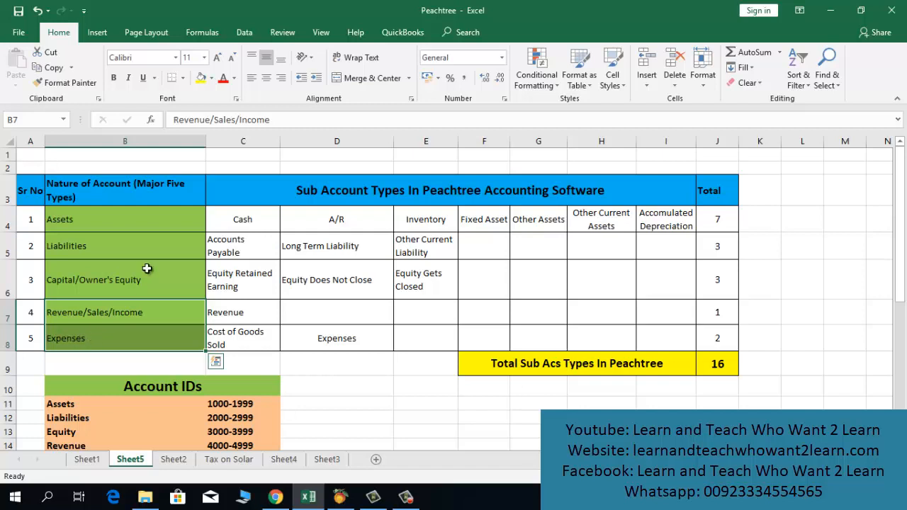
left_click_drag(116, 227, 117, 277)
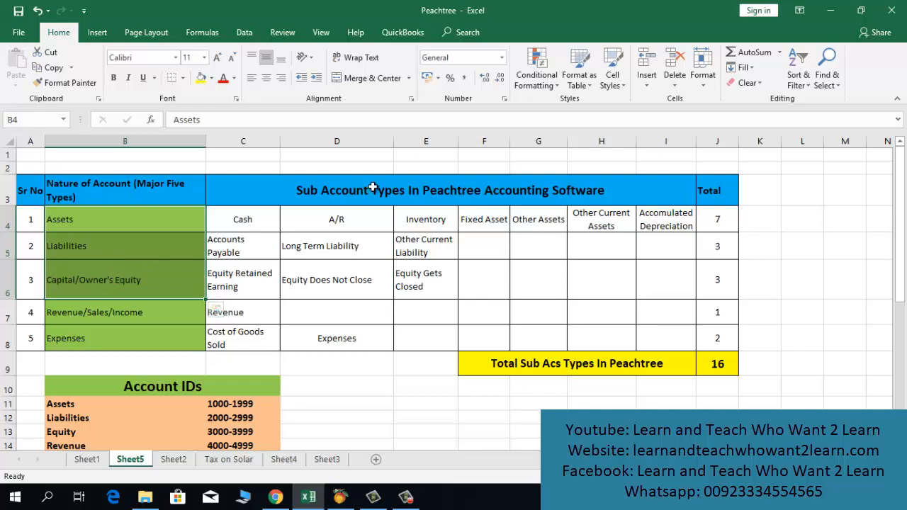
left_click(373, 187)
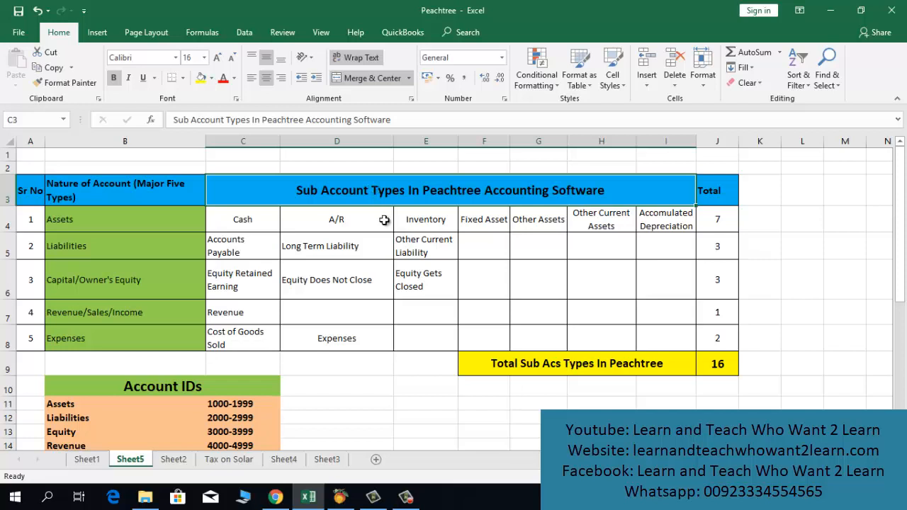
left_click(95, 211)
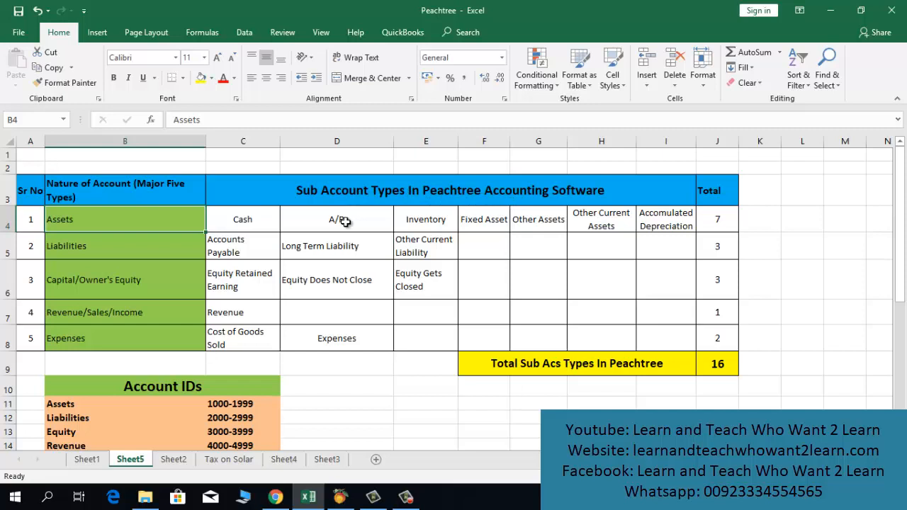
left_click(243, 220)
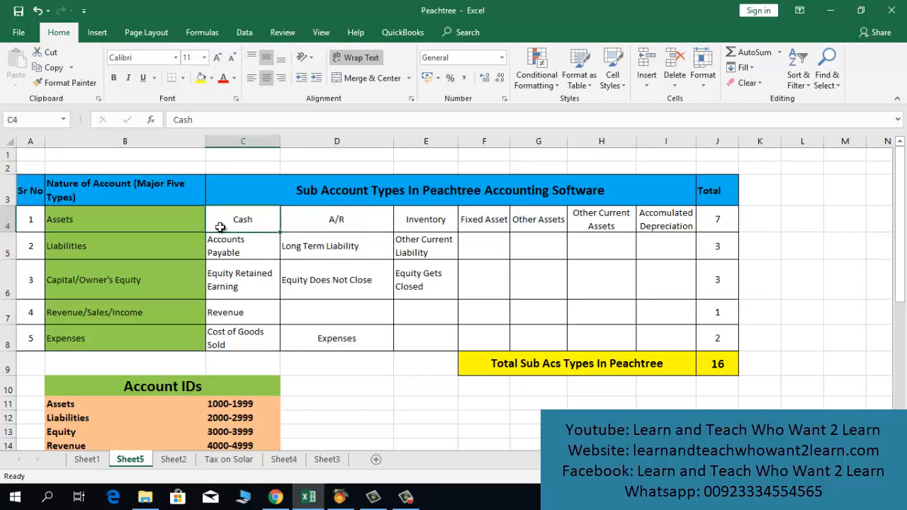
left_click(331, 222)
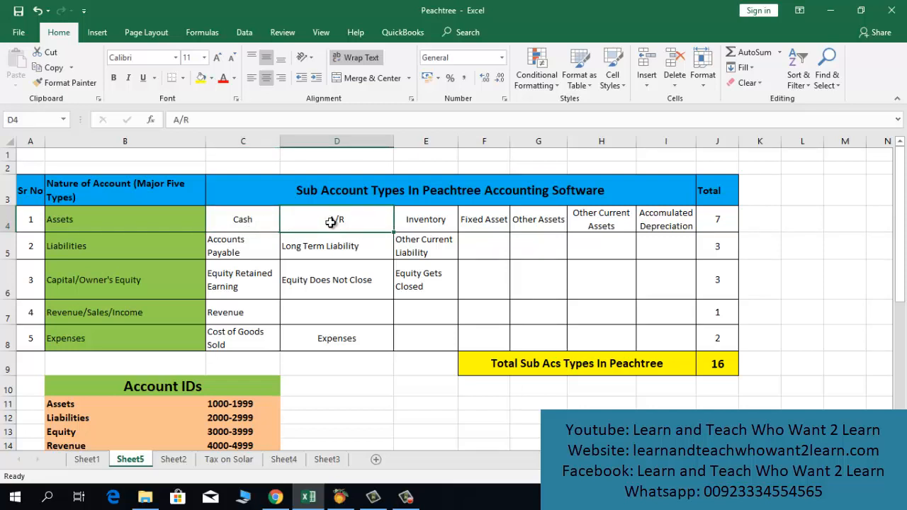
left_click(420, 232)
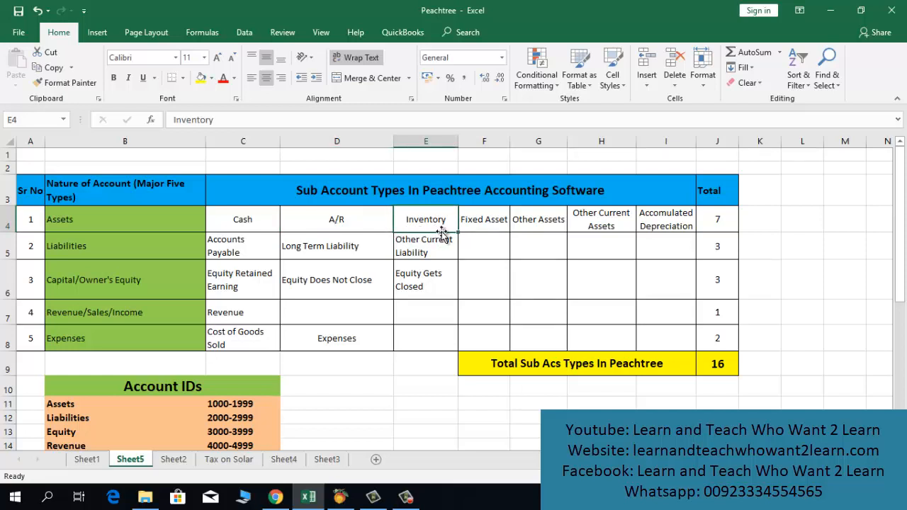
left_click(486, 225)
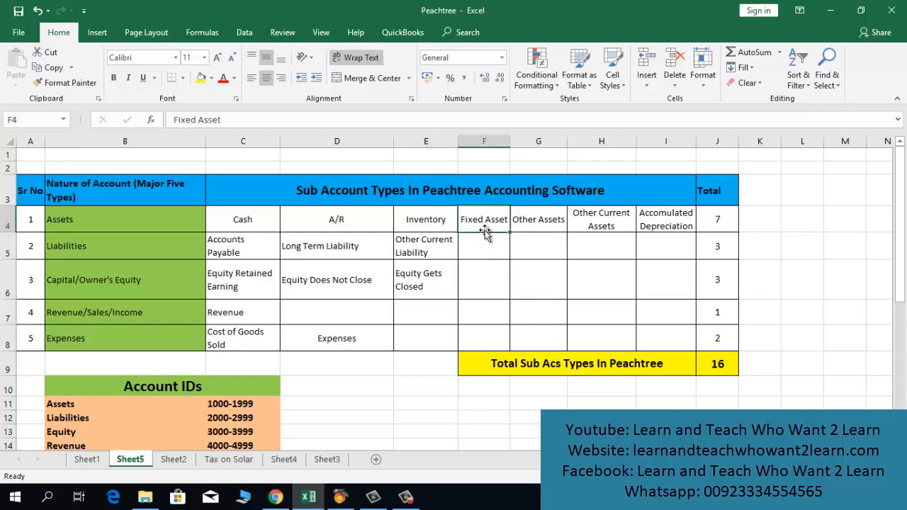
left_click(546, 226)
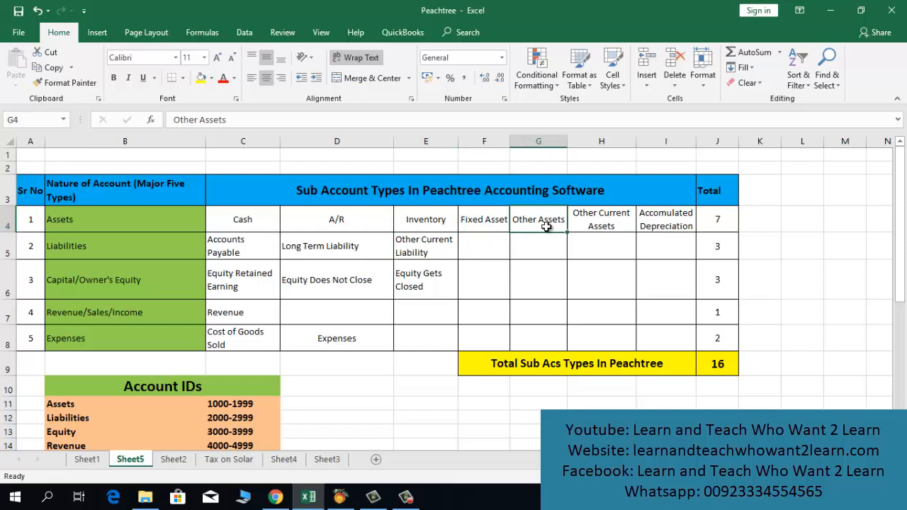
left_click(601, 225)
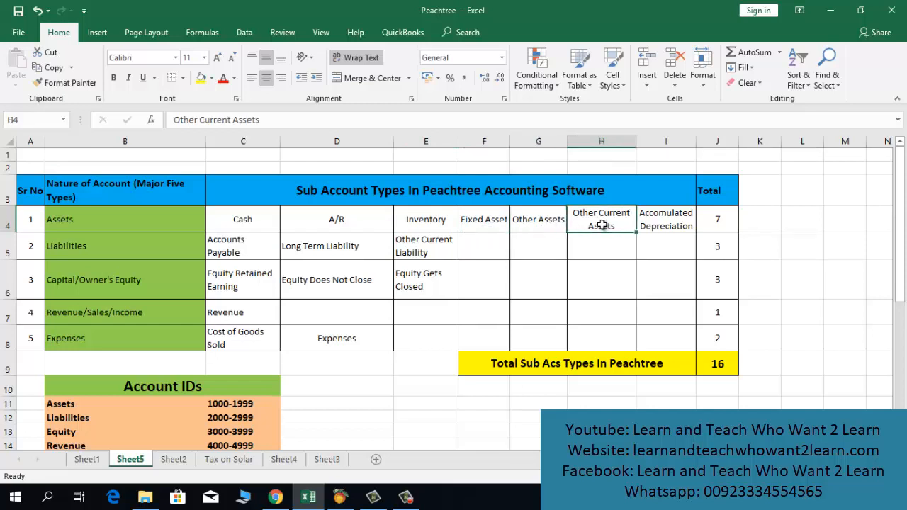
left_click(658, 225)
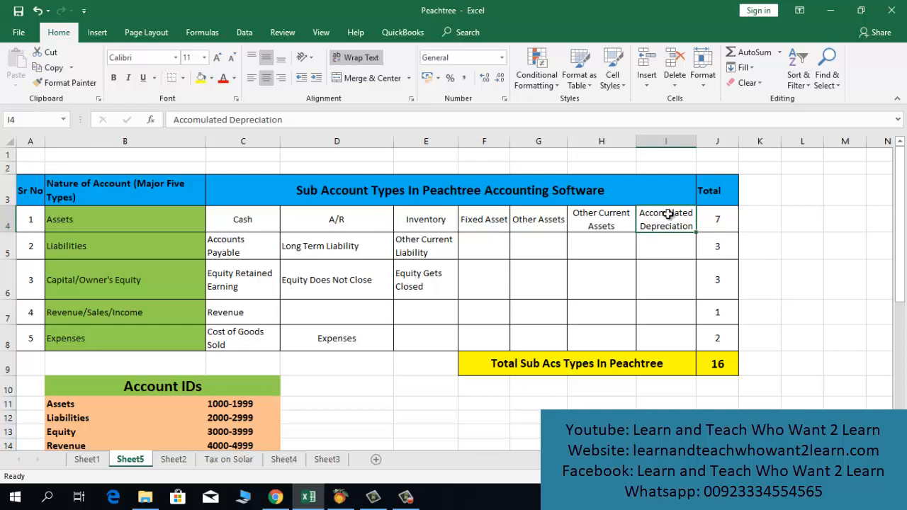
left_click(75, 246)
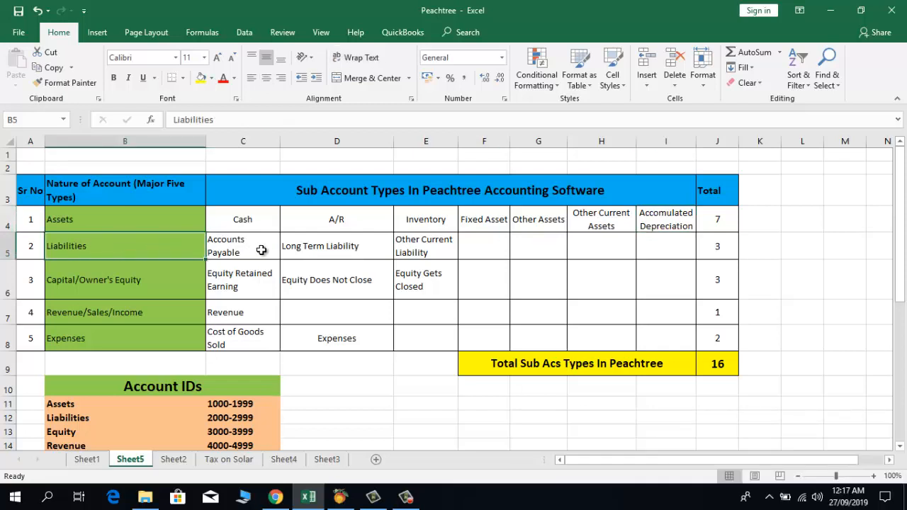
left_click_drag(264, 250, 413, 243)
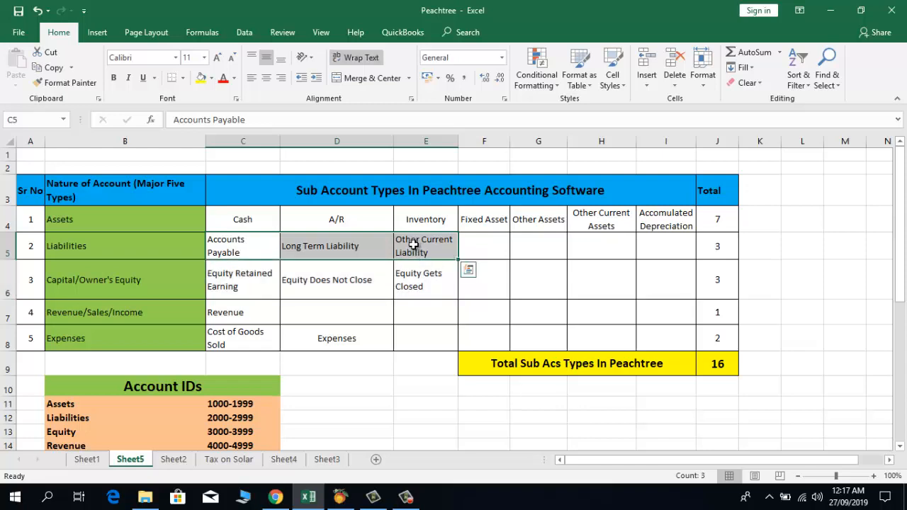
left_click(242, 252)
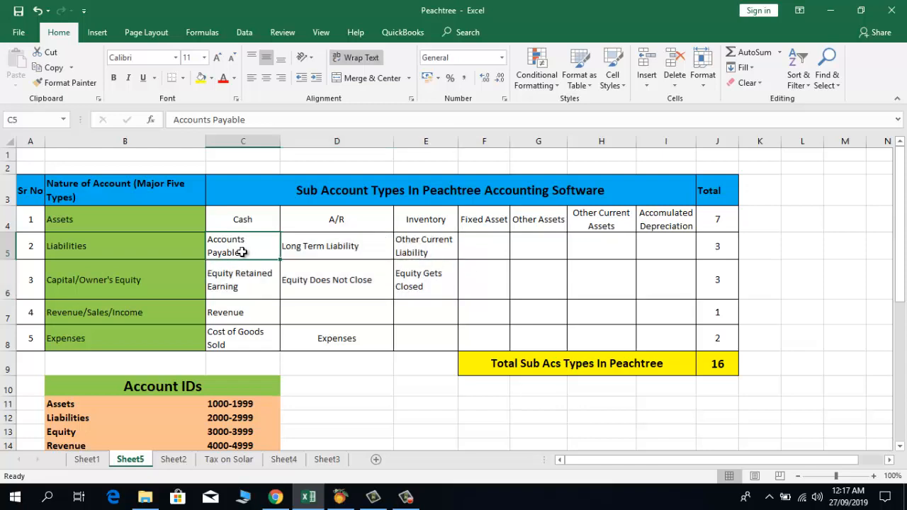
left_click(347, 251)
left_click(431, 244)
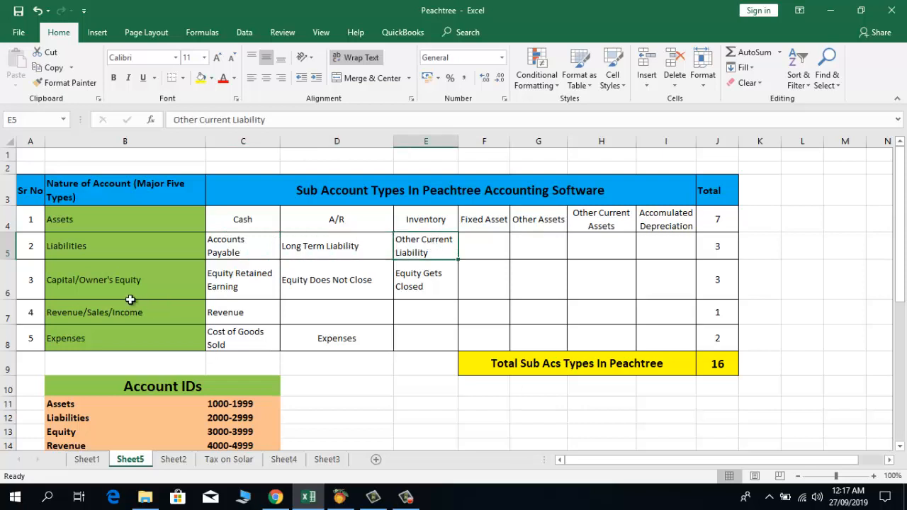
left_click(104, 281)
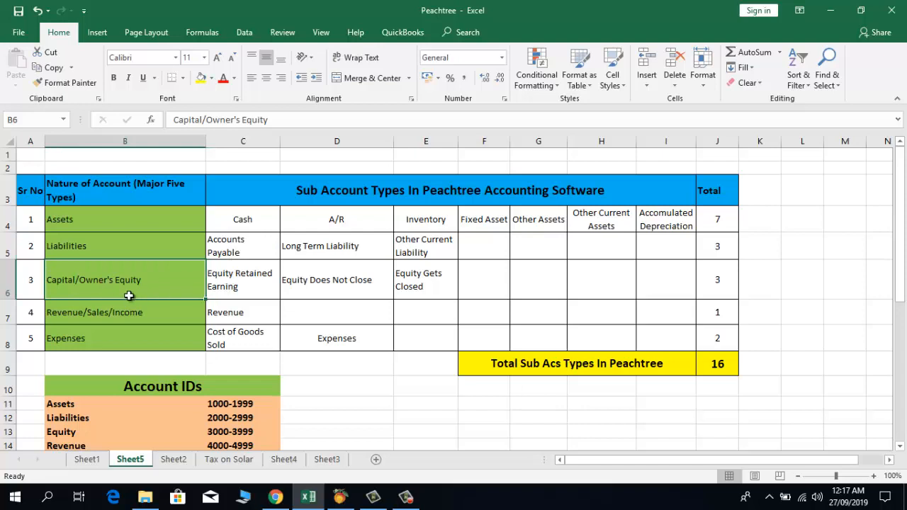
left_click_drag(236, 294, 405, 304)
left_click(251, 297)
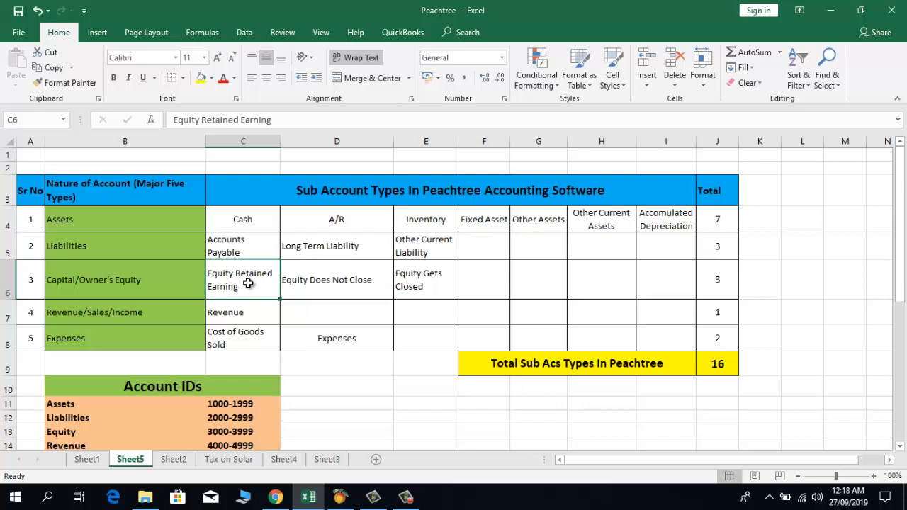
key("Right")
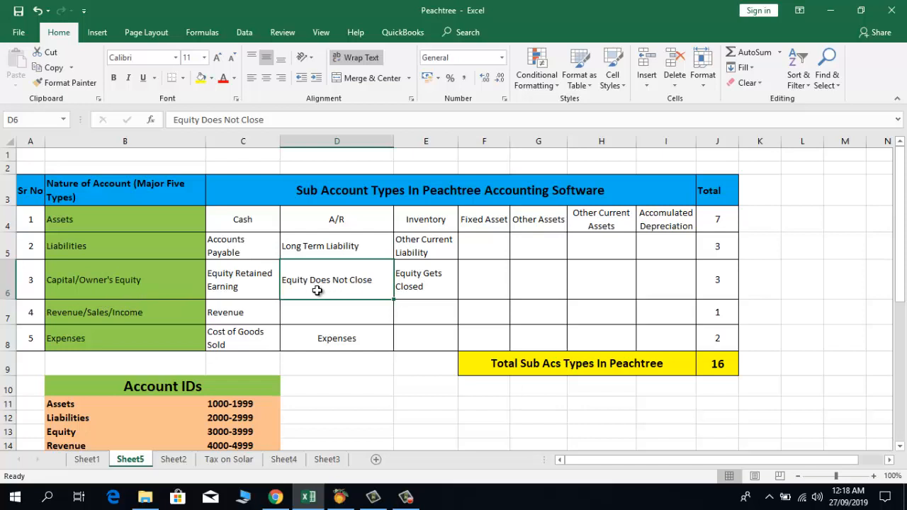
left_click(430, 284)
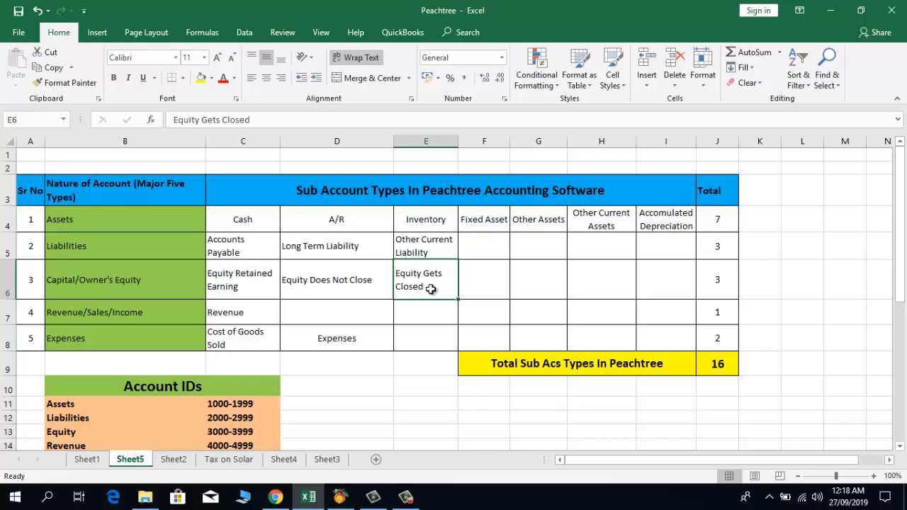
left_click(307, 289)
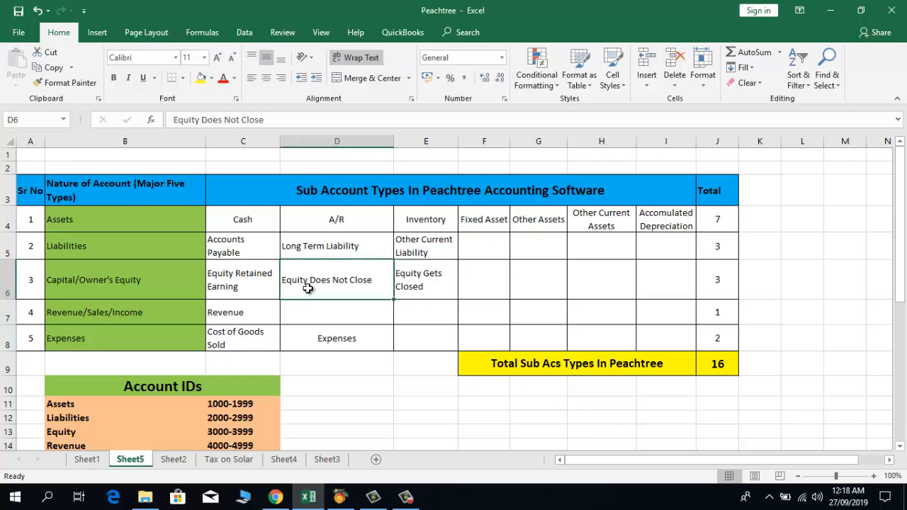
left_click(232, 288)
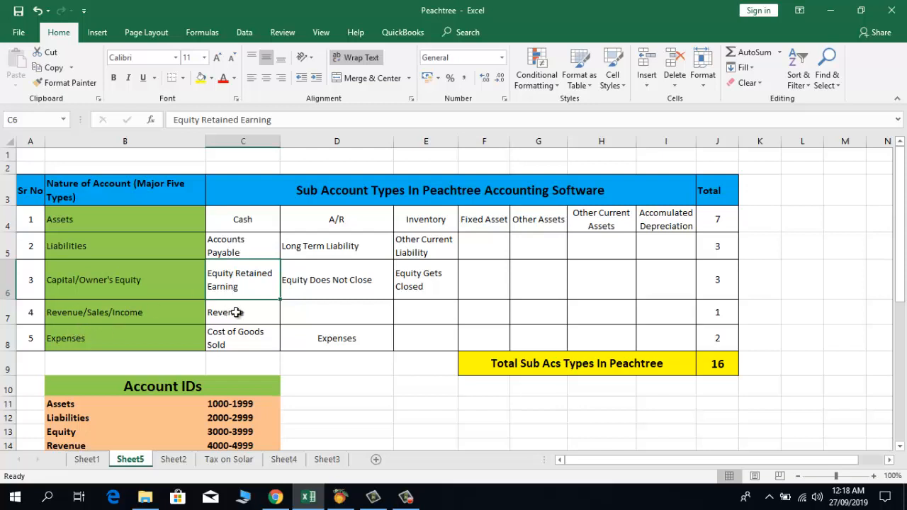
key("Left")
key("Down")
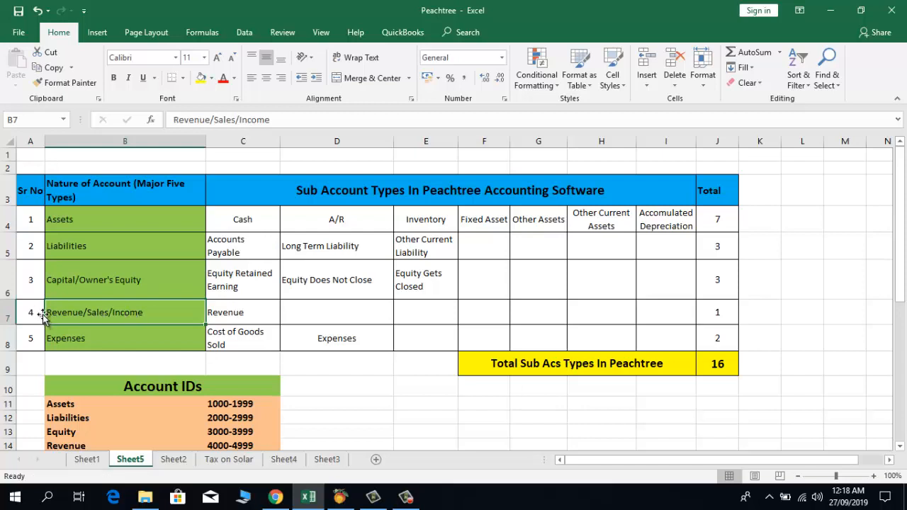
Step: Review the Revenue, Cost of Goods Sold and Expenses entries around row 7
left_click(247, 314)
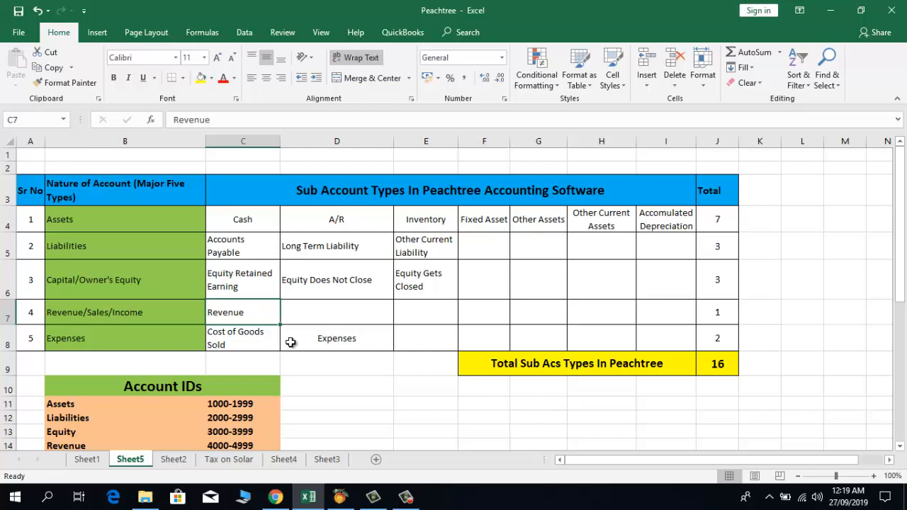
key("Down")
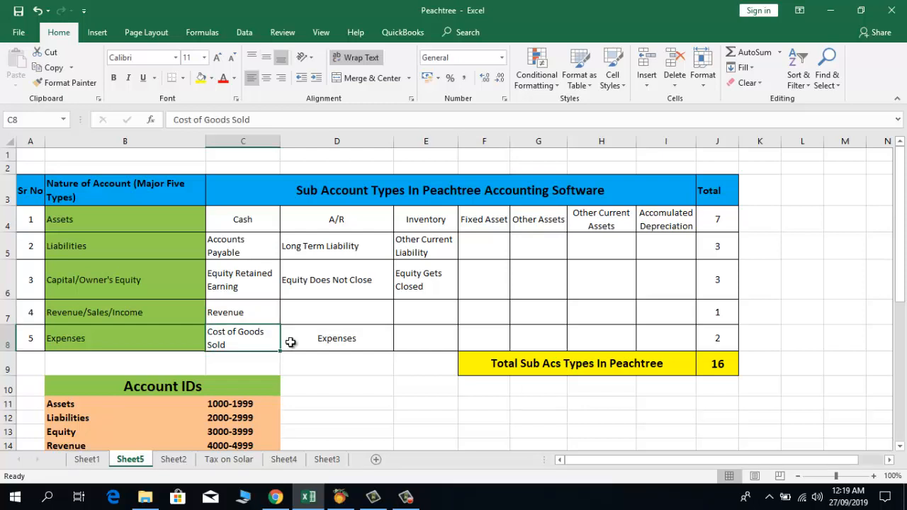
key("Left")
key("Right")
key("Right")
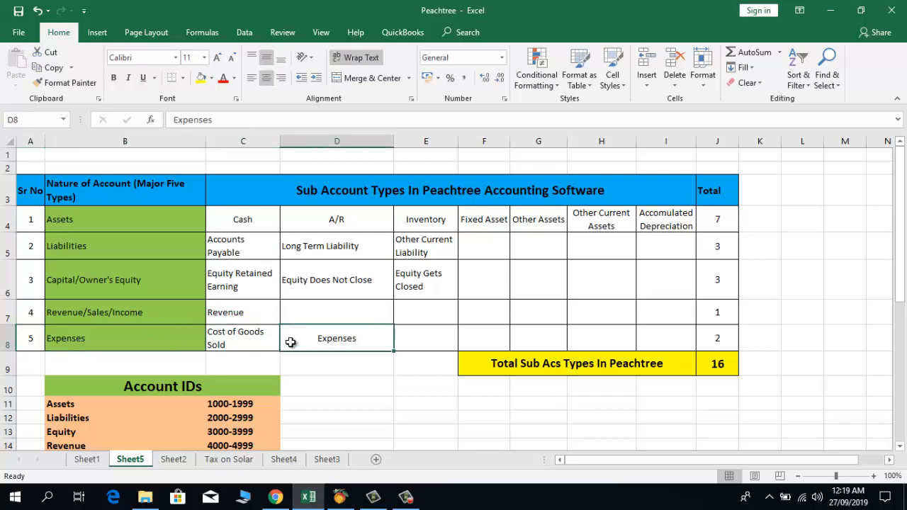
key("Left")
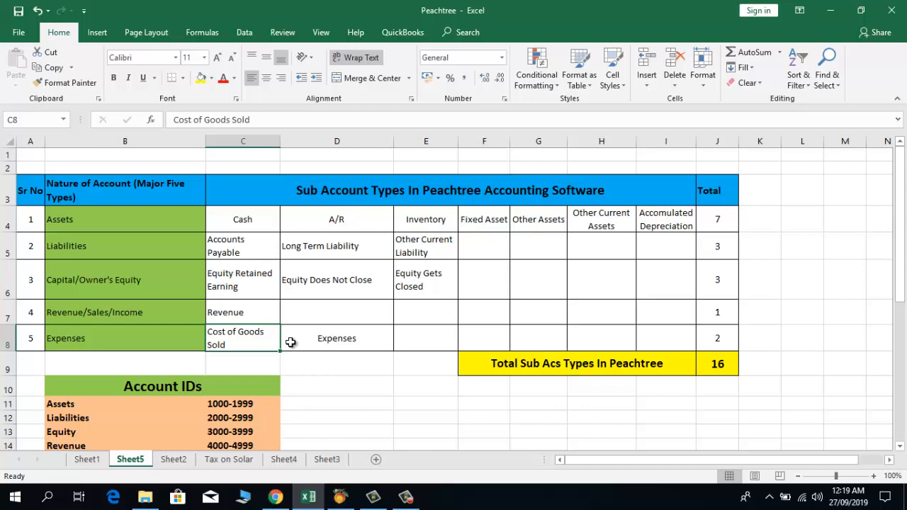
key("Right")
key("Up")
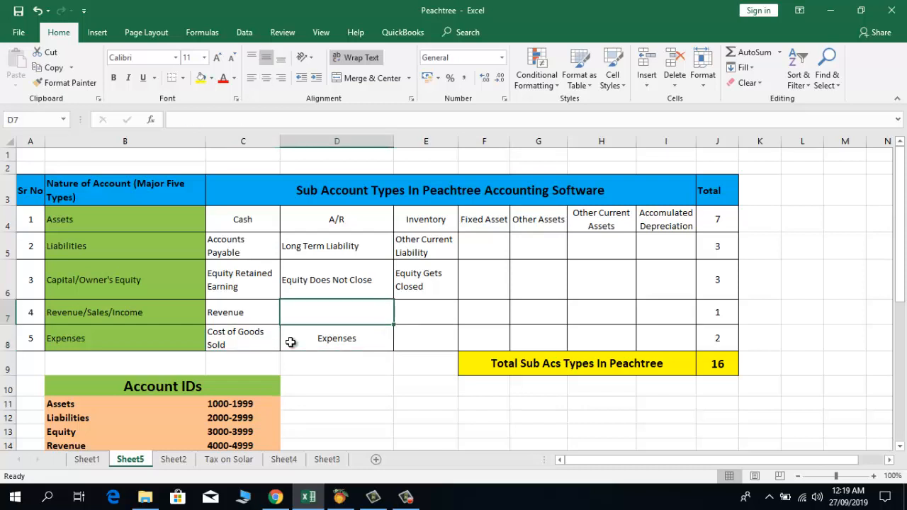
key("Down")
key("Left")
key("Left")
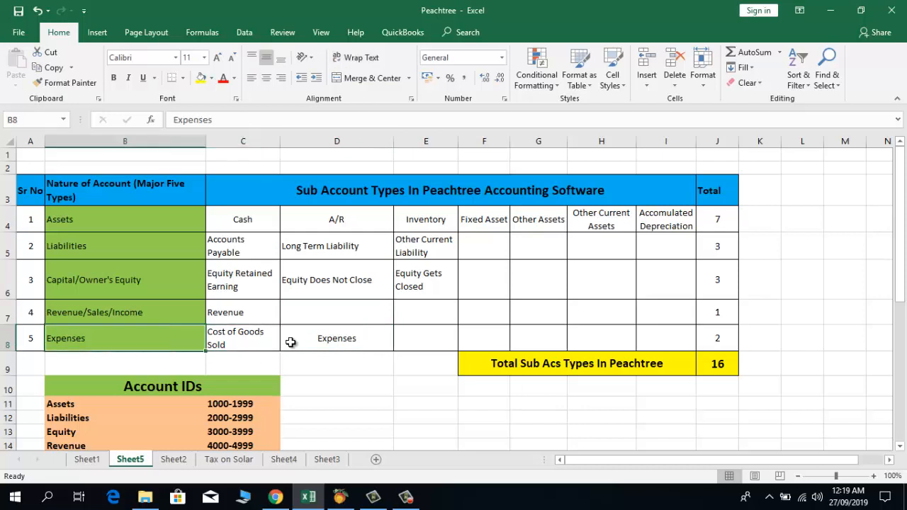
key("Right")
key("Right")
key("Up")
key("Left")
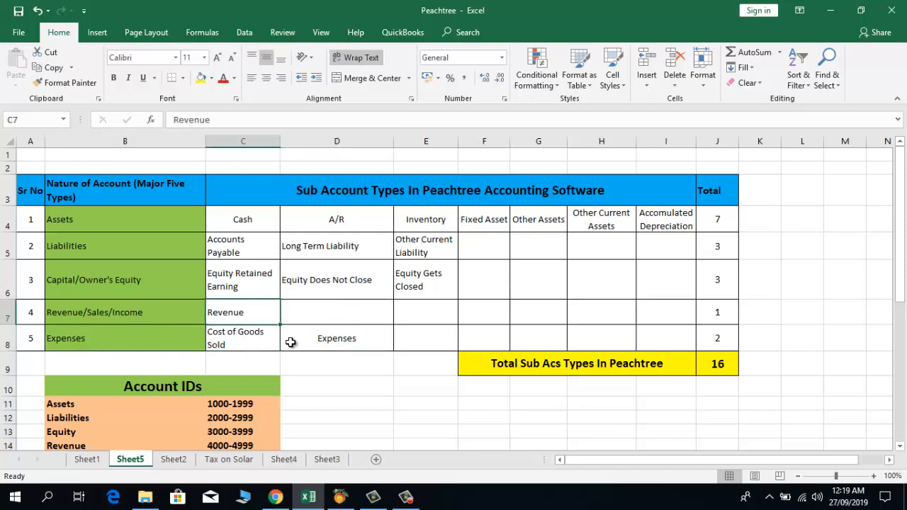
Step: Change the Revenue entry in C7 to Revenue/Income
key("F2")
type("/")
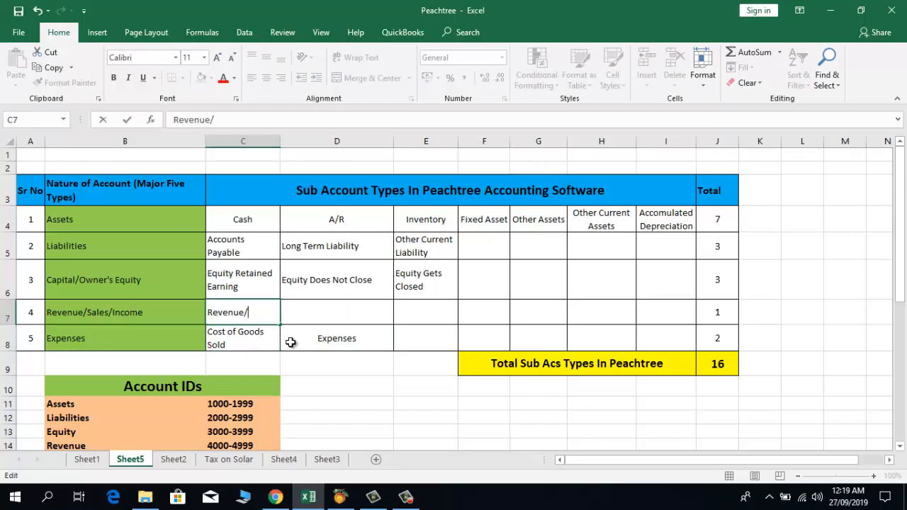
type("Income")
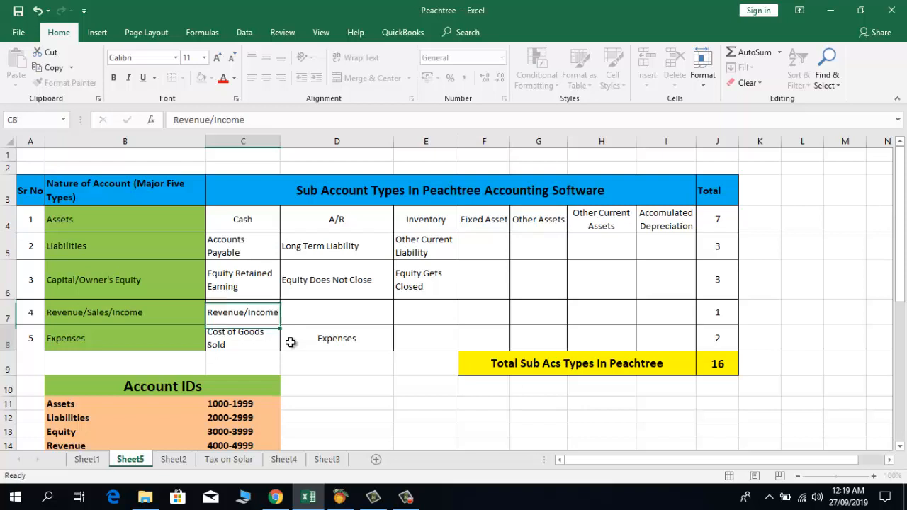
key("Return")
Step: Verify the SUM grand total of 16 and the Assets subtotal of 7
key("Up")
key("Right")
key("Right")
key("Right")
key("Right")
key("Right")
key("Right")
key("Right")
key("Right")
key("Right")
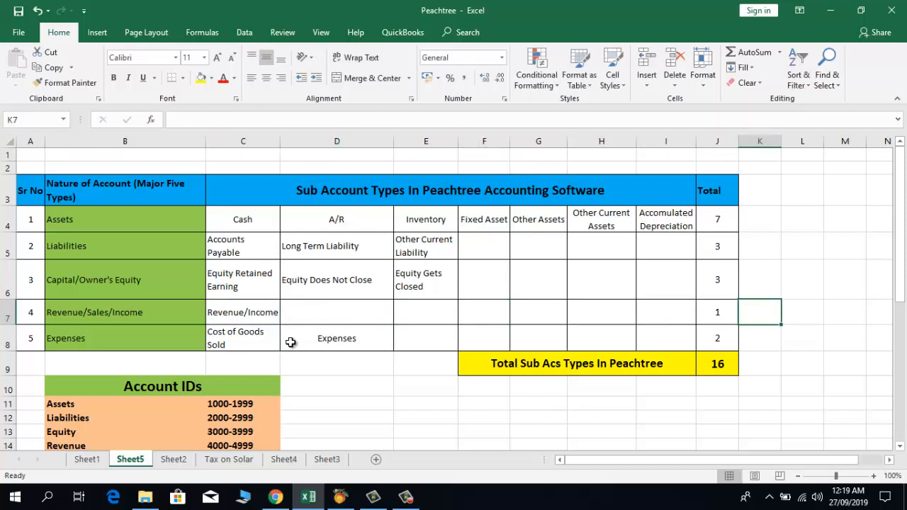
key("Left")
key("Down")
key("Down")
key("Down")
key("Up")
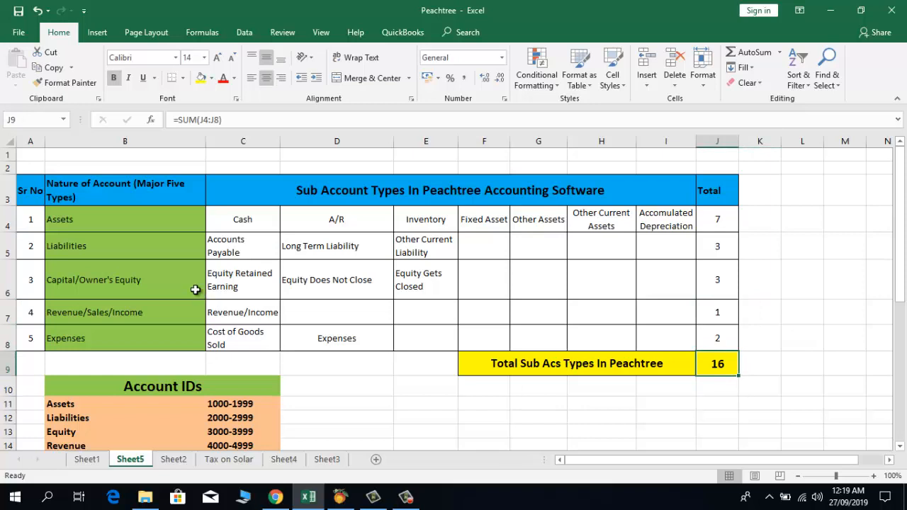
left_click_drag(174, 221, 178, 327)
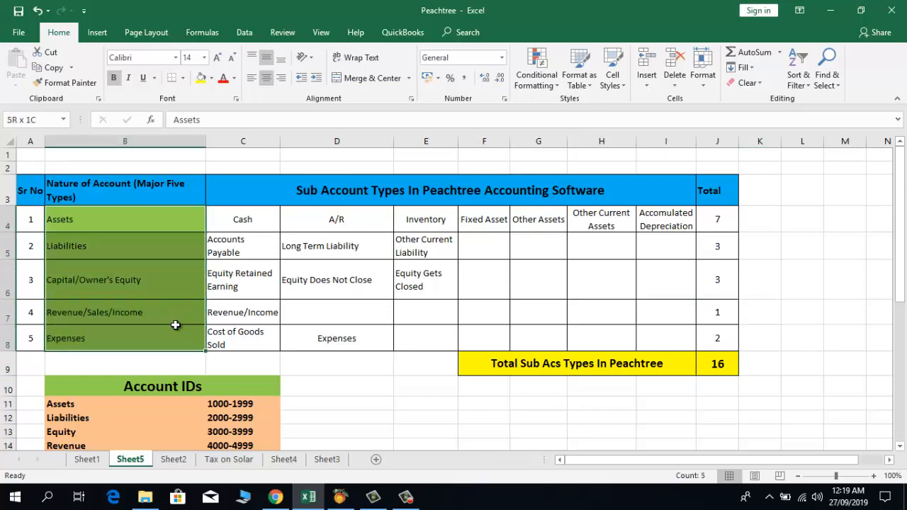
left_click(722, 224)
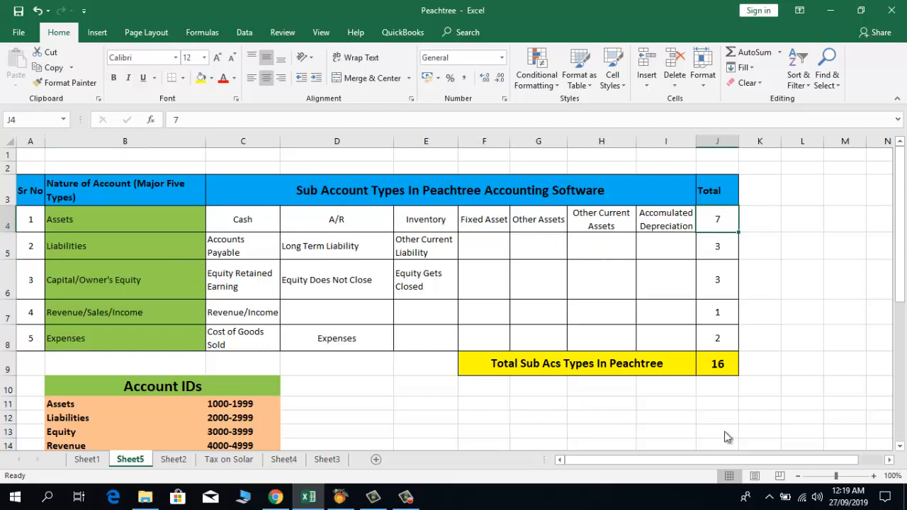
key("Down")
key("Down")
key("Down")
key("Down")
key("Down")
key("Down")
key("Down")
key("Down")
key("Down")
key("Down")
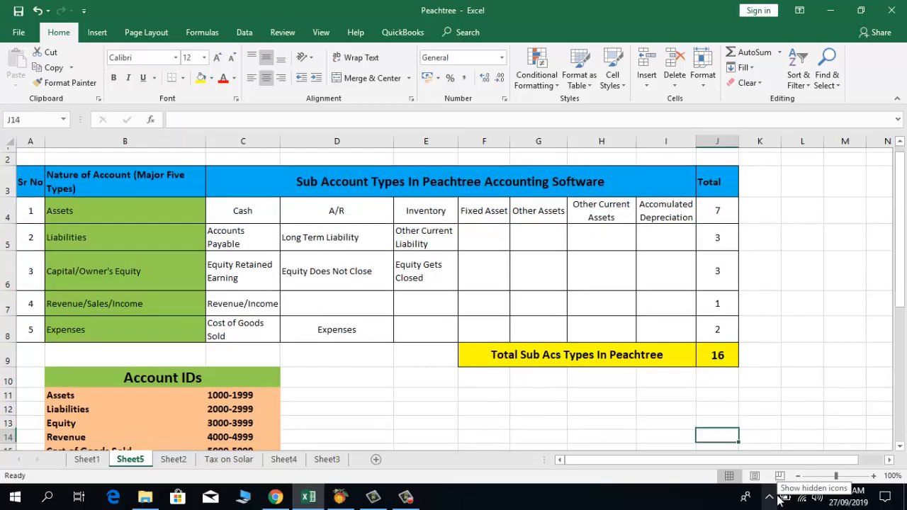
key("Up")
key("Up")
key("Up")
key("Up")
key("Up")
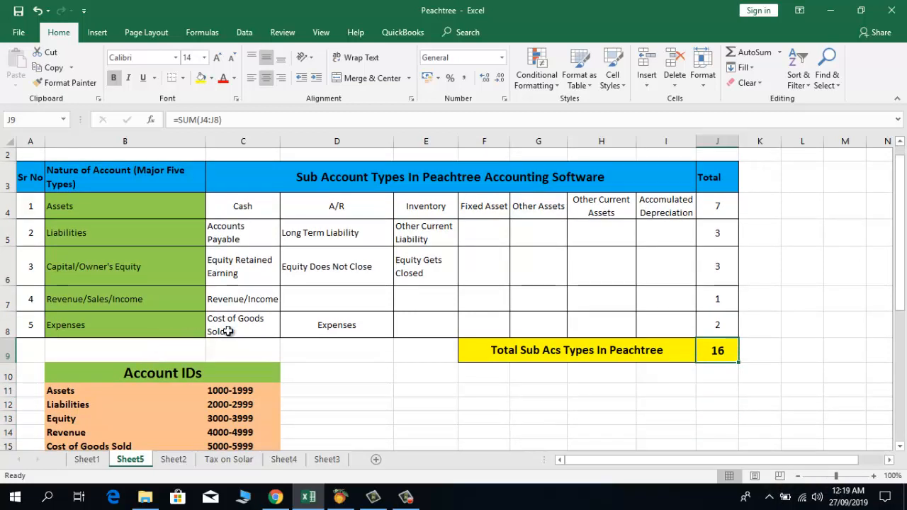
left_click(130, 371)
key("Down")
key("Down")
key("Down")
key("Down")
key("Down")
key("Down")
key("Down")
key("Down")
key("Down")
key("Down")
key("Down")
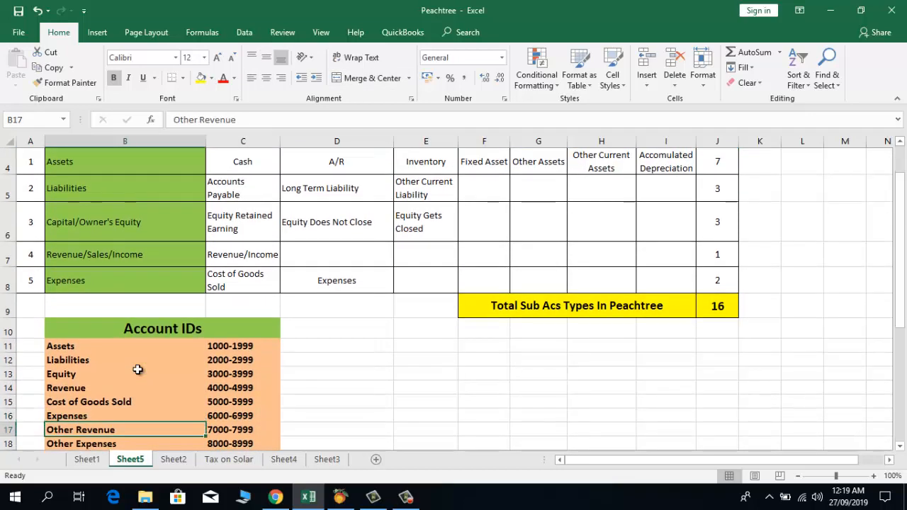
key("Up")
key("Up")
key("Up")
key("Up")
key("Up")
key("Up")
key("Up")
key("Up")
key("Up")
key("Up")
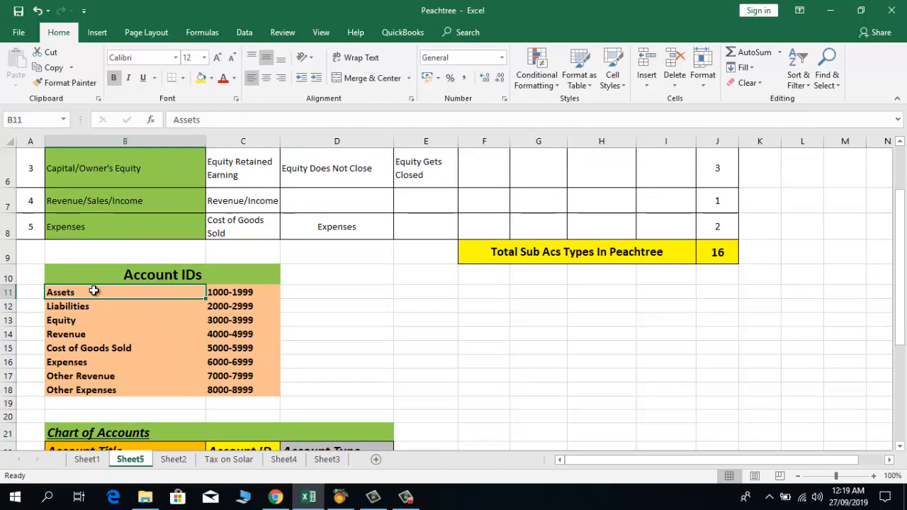
left_click(240, 293)
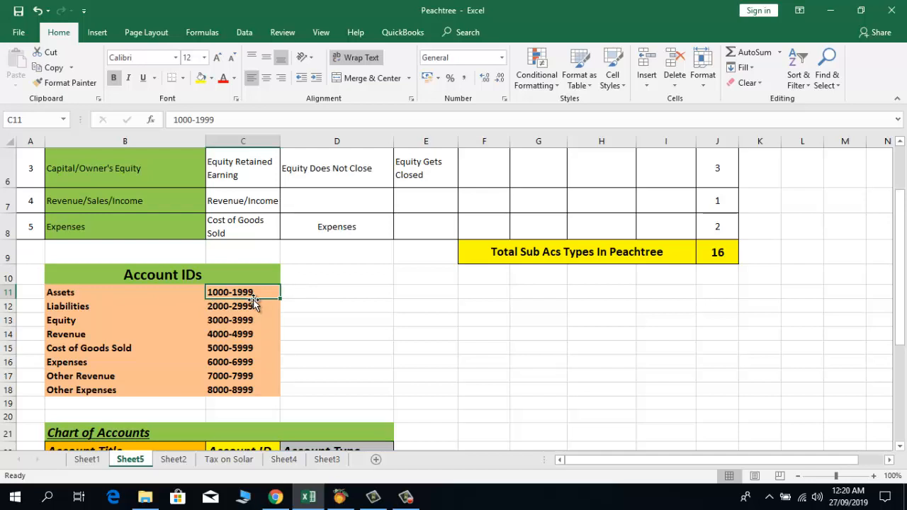
left_click(67, 308)
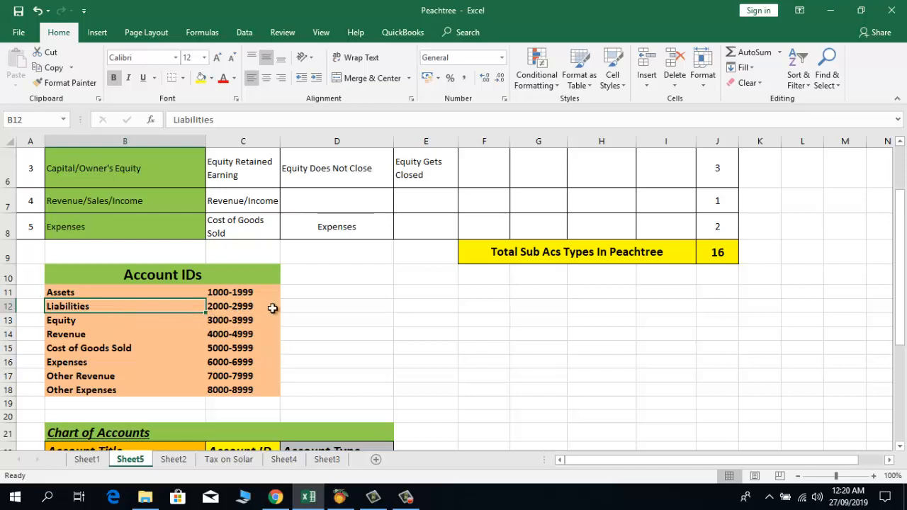
left_click(47, 321)
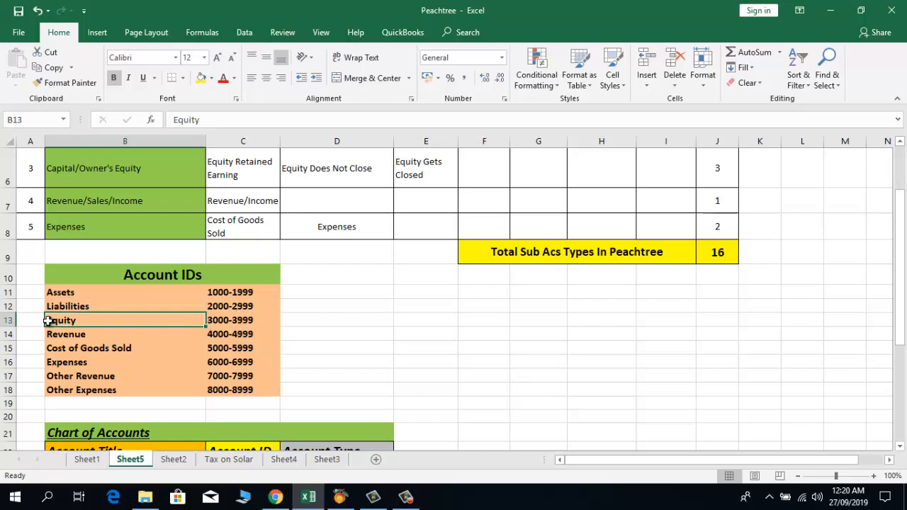
left_click(224, 320)
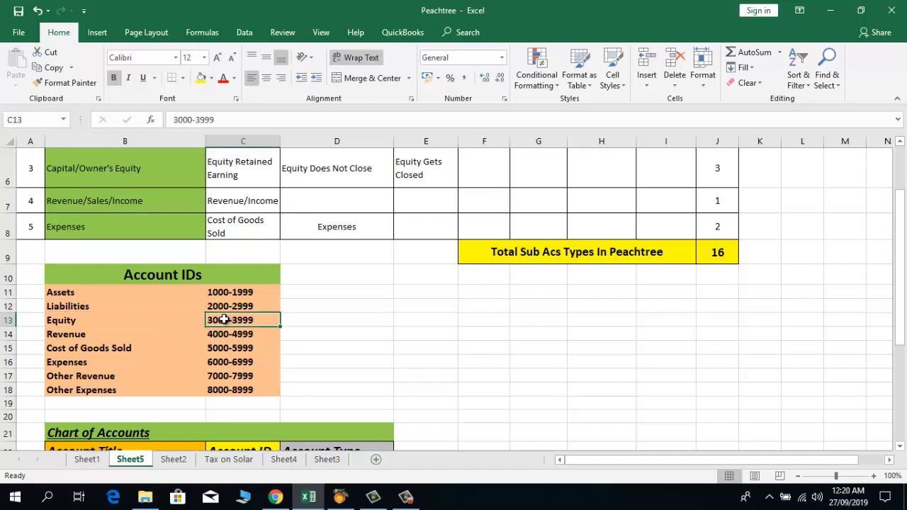
left_click(58, 336)
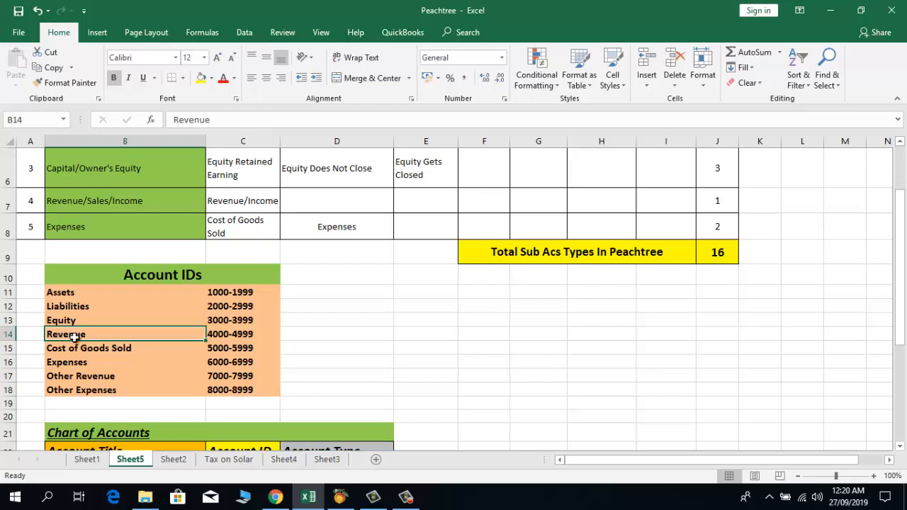
left_click(214, 332)
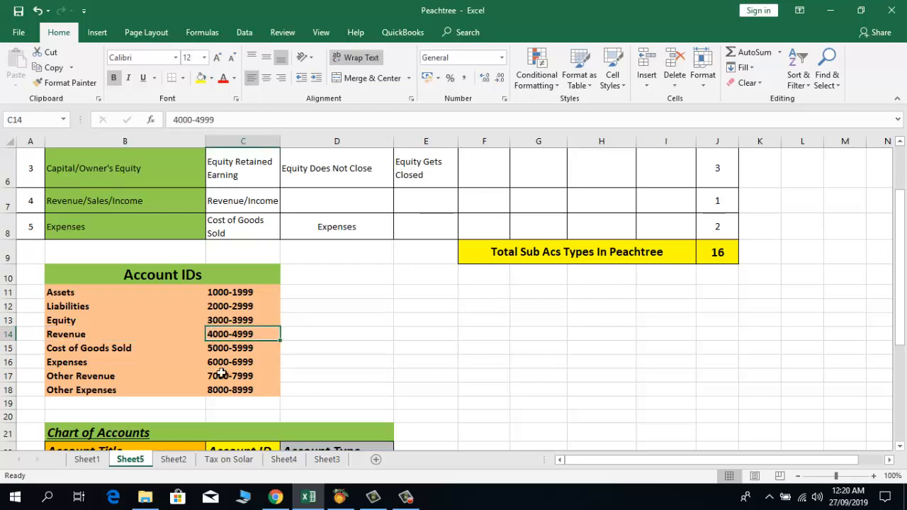
key("Down")
key("Left")
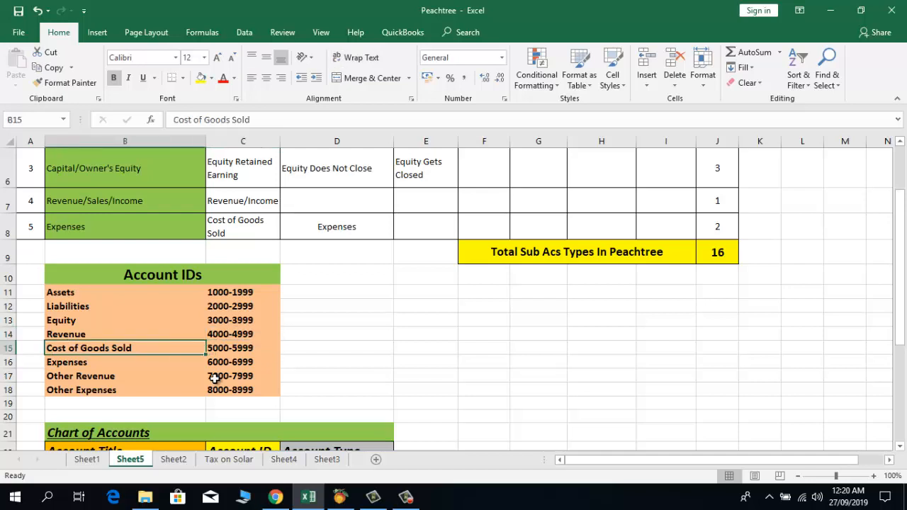
key("Right")
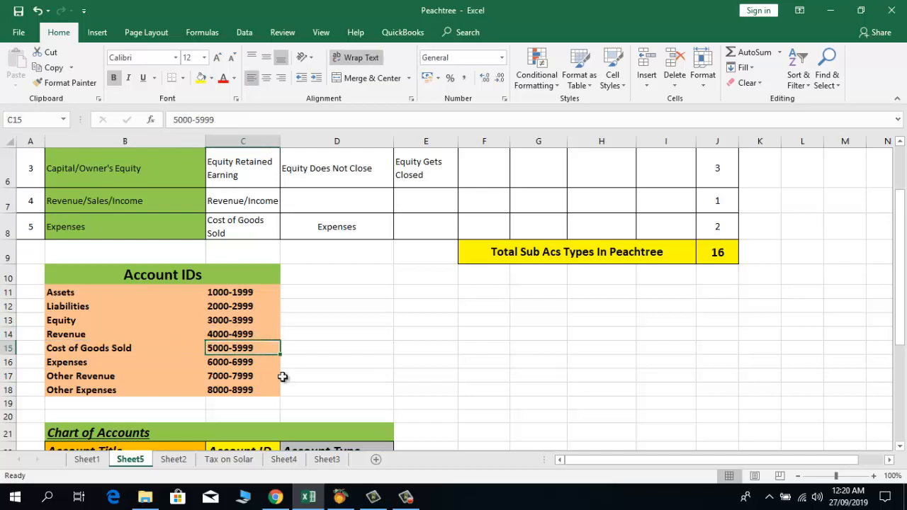
key("Down")
key("Left")
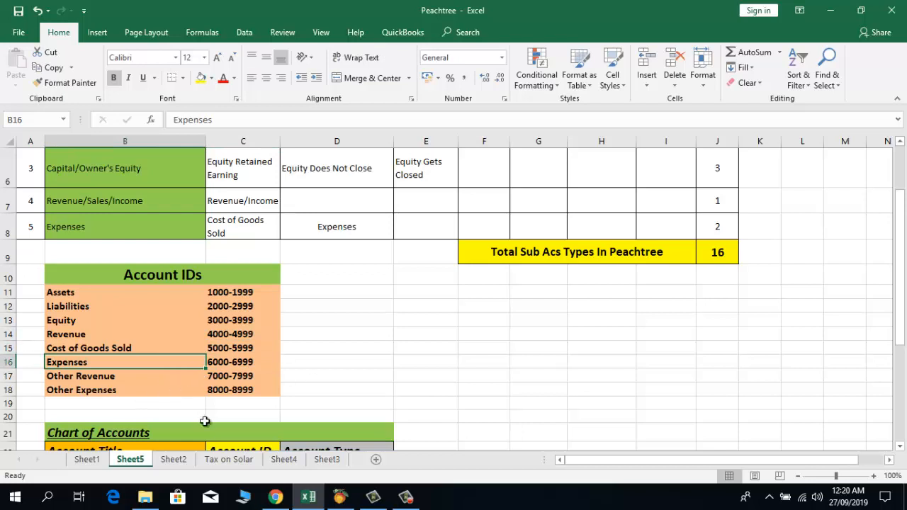
key("Right")
key("Down")
key("Left")
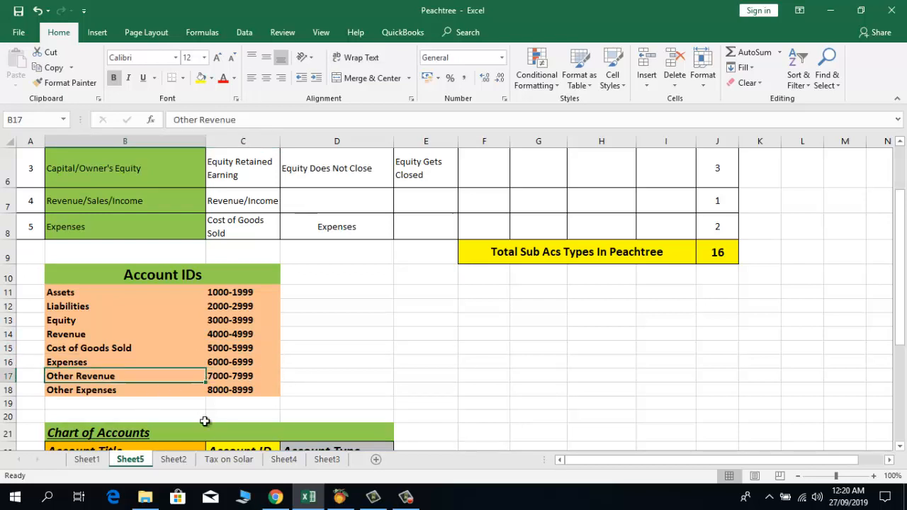
key("Right")
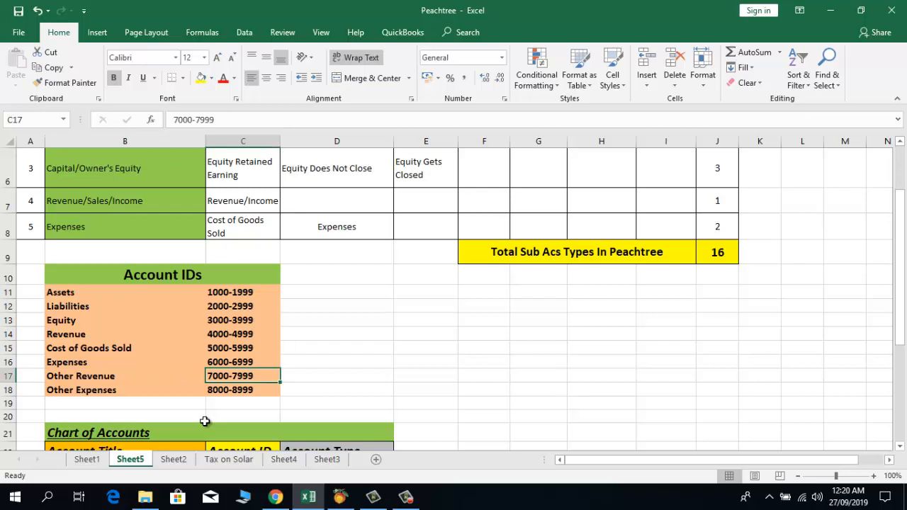
key("Down")
key("Left")
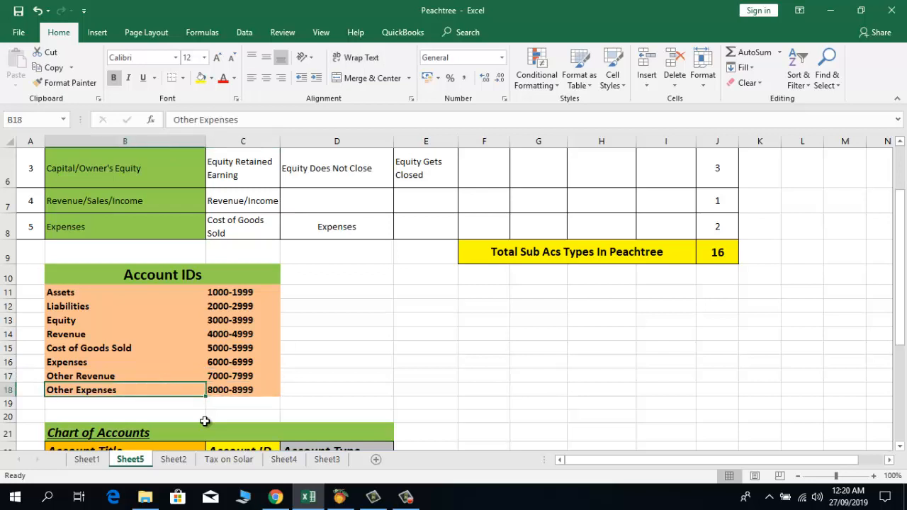
key("Right")
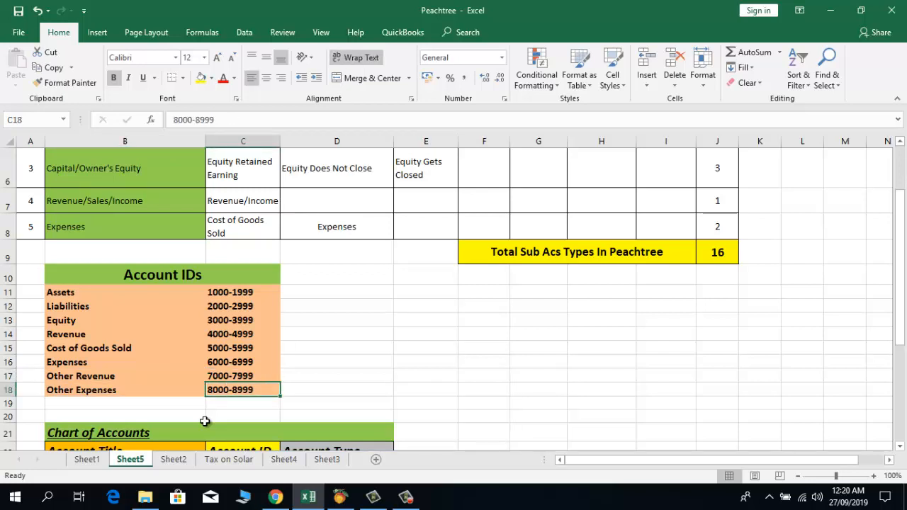
key("Left")
key("Up")
key("Up")
key("Up")
key("Up")
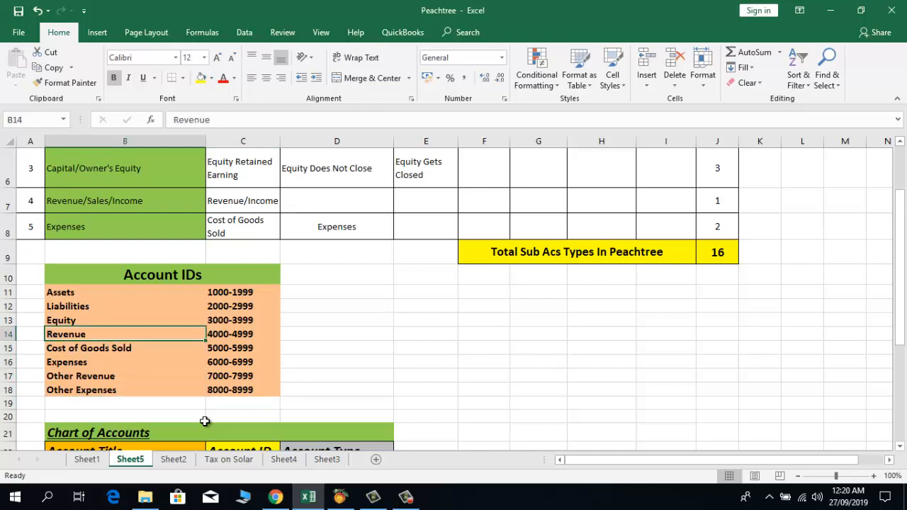
key("Up")
key("Up")
key("Up")
key("Right")
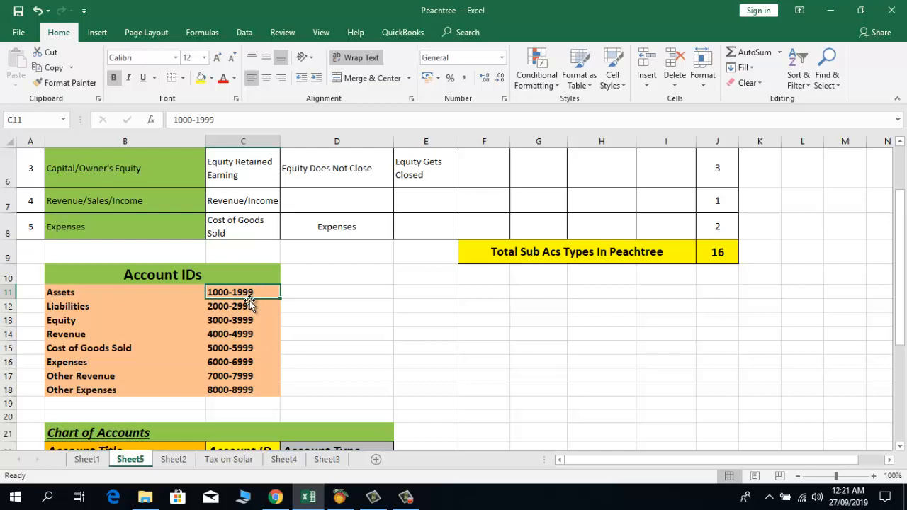
Step: Review the account ID ranges, from Assets 1000-1999 down to 8000-8999
left_click(101, 294)
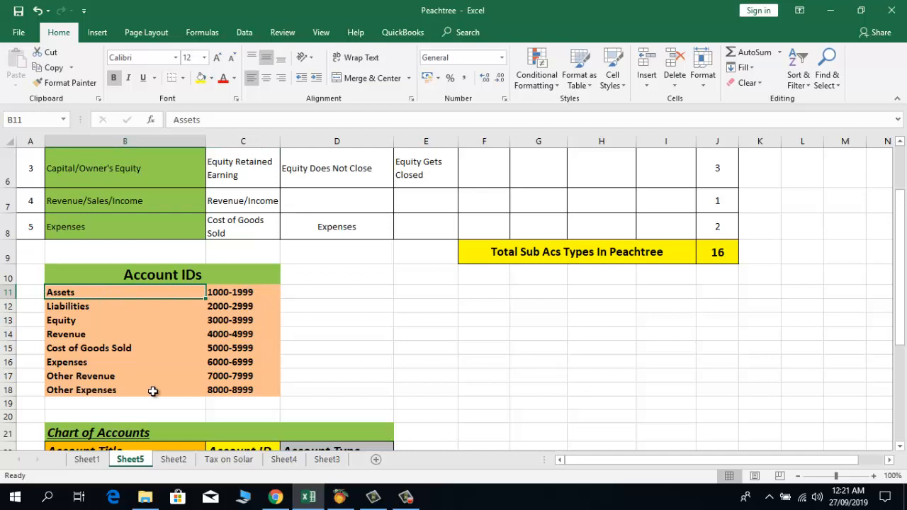
key("Down")
key("Down")
key("Down")
key("Down")
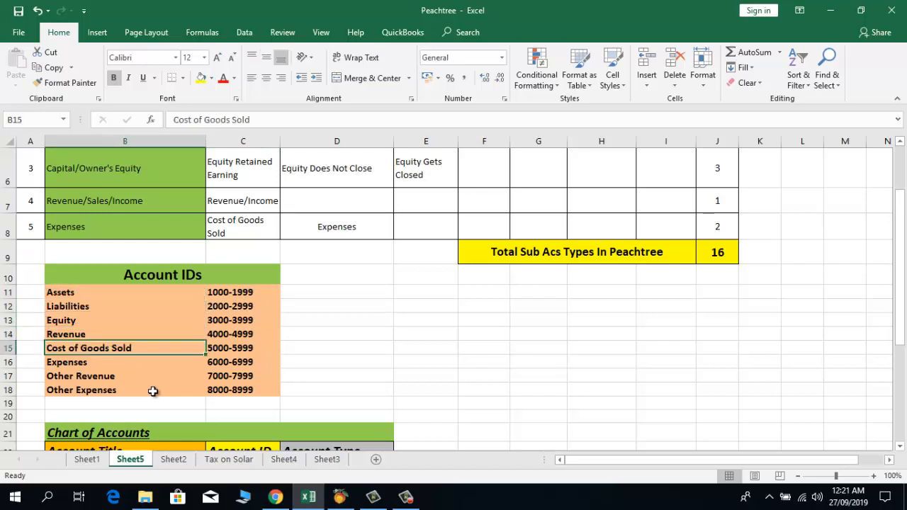
key("Down")
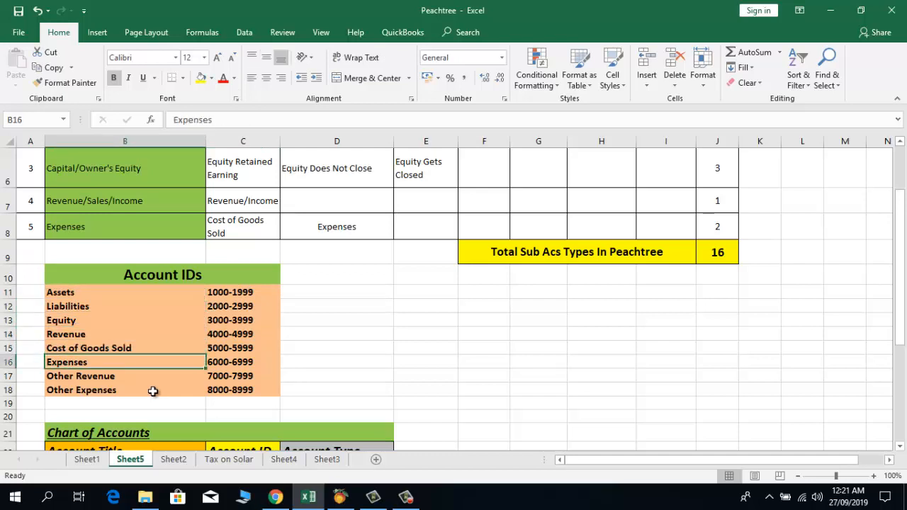
key("Up")
key("Up")
key("Up")
key("Up")
key("Up")
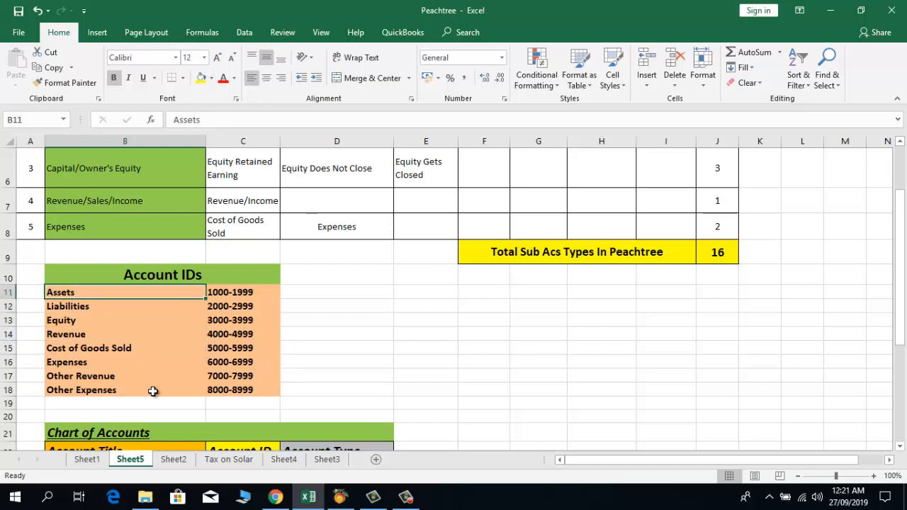
key("Right")
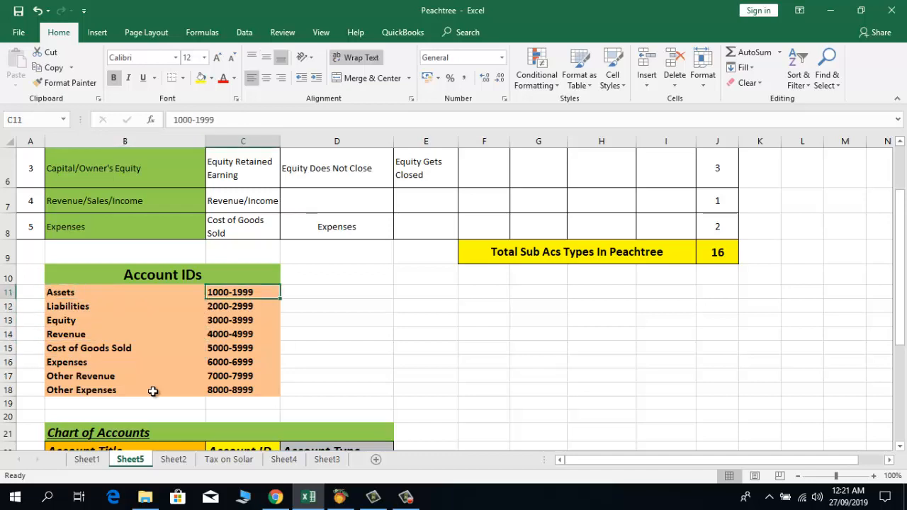
key("Down")
key("Left")
key("Up")
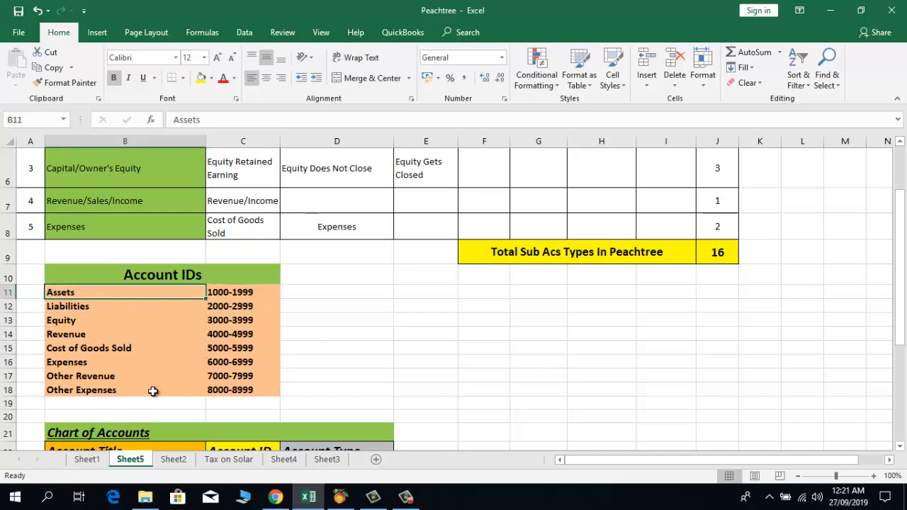
key("Right")
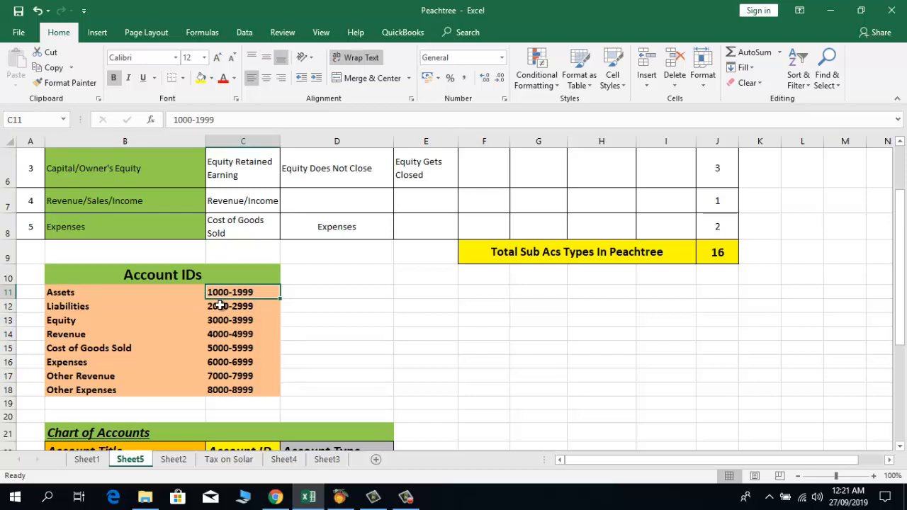
key("Down")
key("Down")
key("Down")
key("Down")
key("Down")
key("Down")
key("Down")
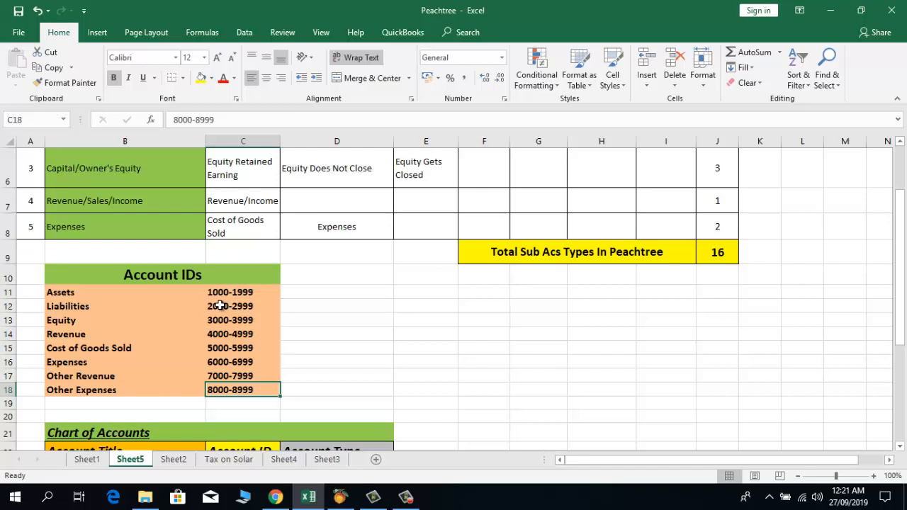
Step: Move down from the Assets range until the Chart of Accounts table appears
left_click(107, 292)
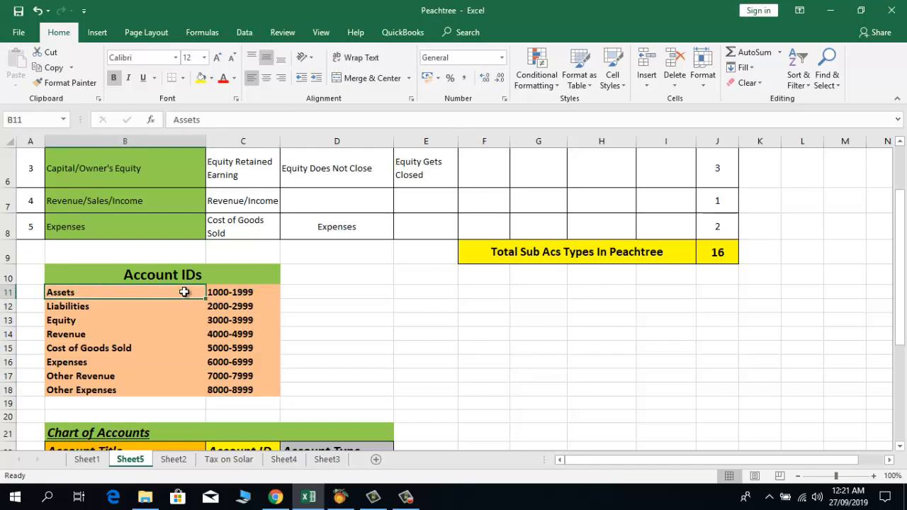
left_click(219, 292)
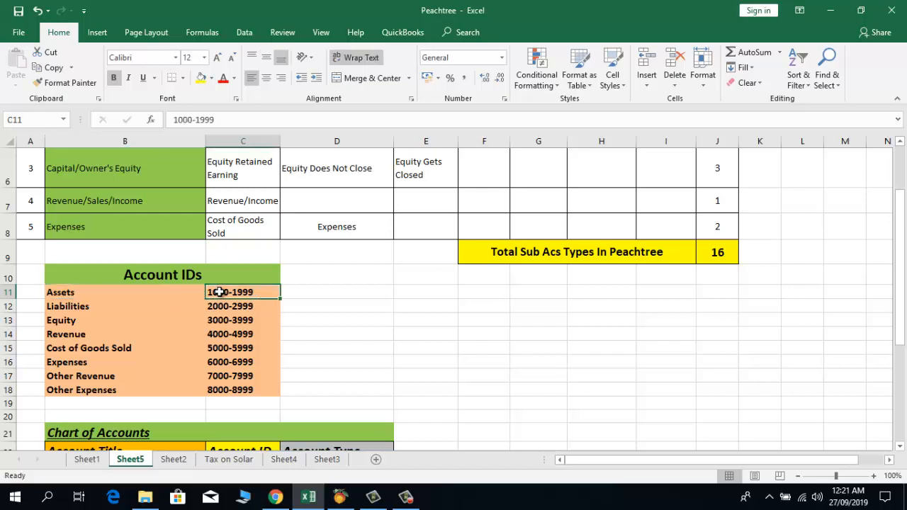
key("Down")
key("Down")
key("Down")
key("Down")
key("Down")
key("Down")
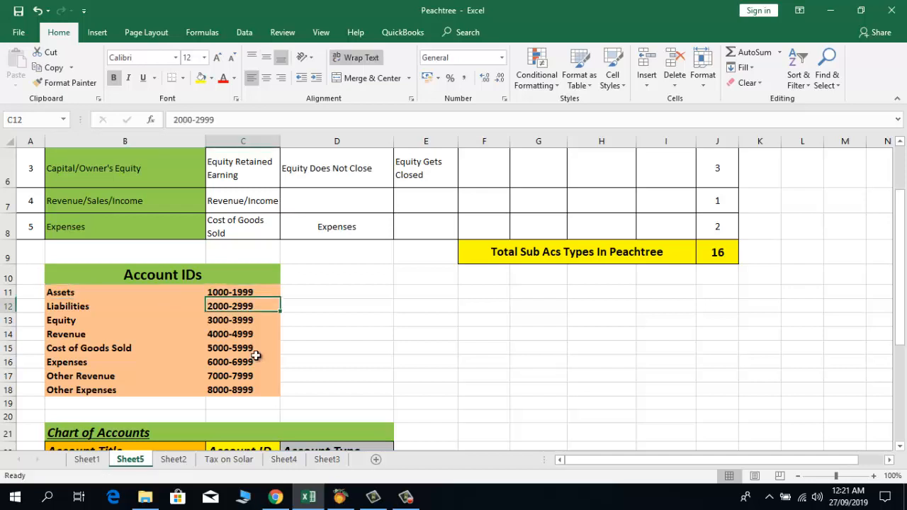
key("Down")
key("Down")
key("Down")
key("Down")
key("Down")
key("Down")
key("Down")
key("Down")
key("Down")
key("Down")
key("Down")
key("Down")
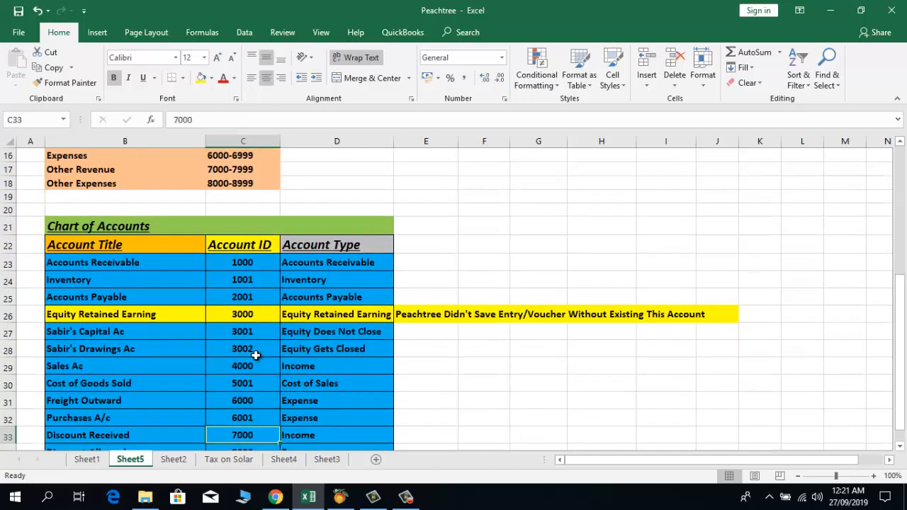
key("Up")
key("Up")
key("Up")
key("Up")
key("Up")
key("Up")
key("Up")
key("Up")
key("Up")
key("Up")
key("Up")
key("Up")
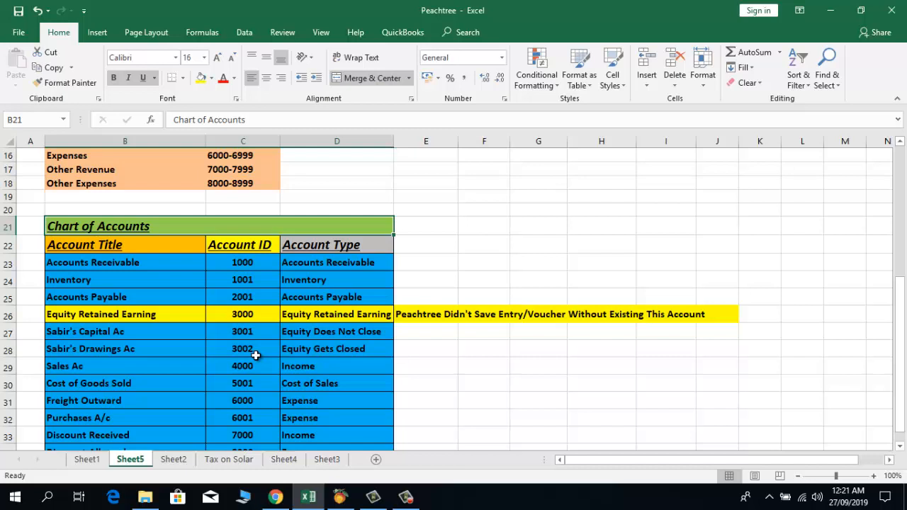
key("Down")
key("Down")
key("Down")
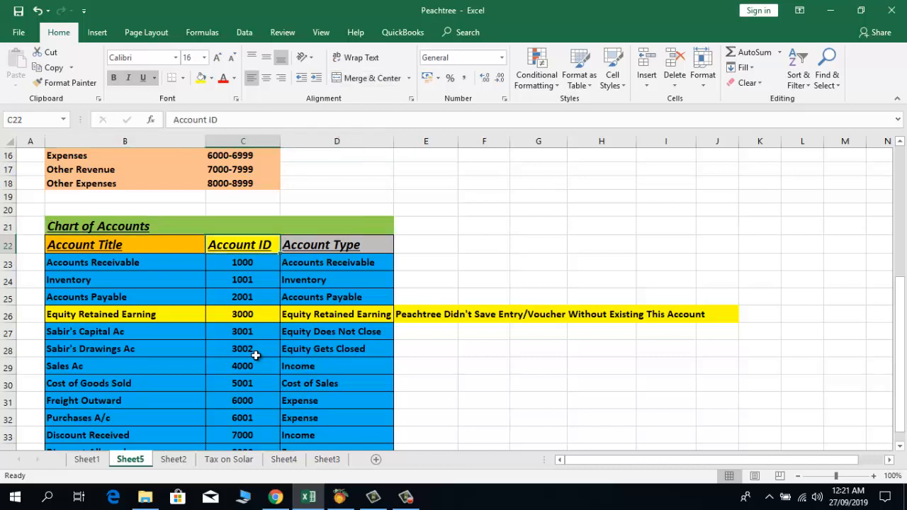
key("Up")
key("Up")
key("Up")
key("Up")
key("Up")
key("Up")
key("Up")
key("Up")
key("Up")
key("Up")
key("Up")
key("Up")
key("Up")
key("Up")
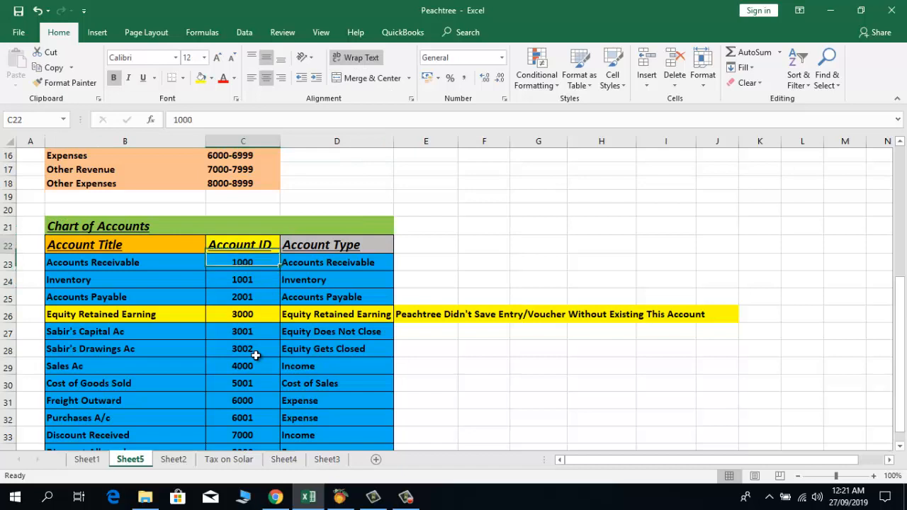
key("Down")
key("Down")
key("Down")
key("Down")
key("Down")
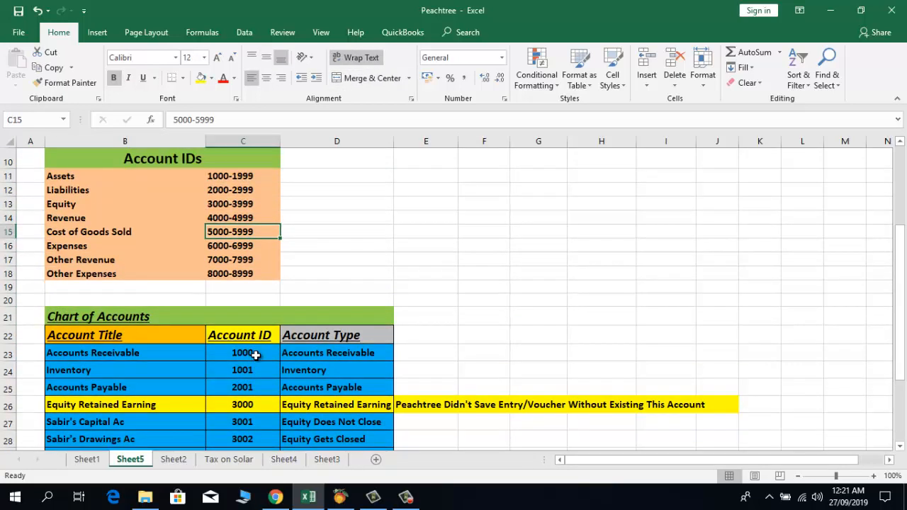
key("Down")
key("Down")
key("Down")
key("Down")
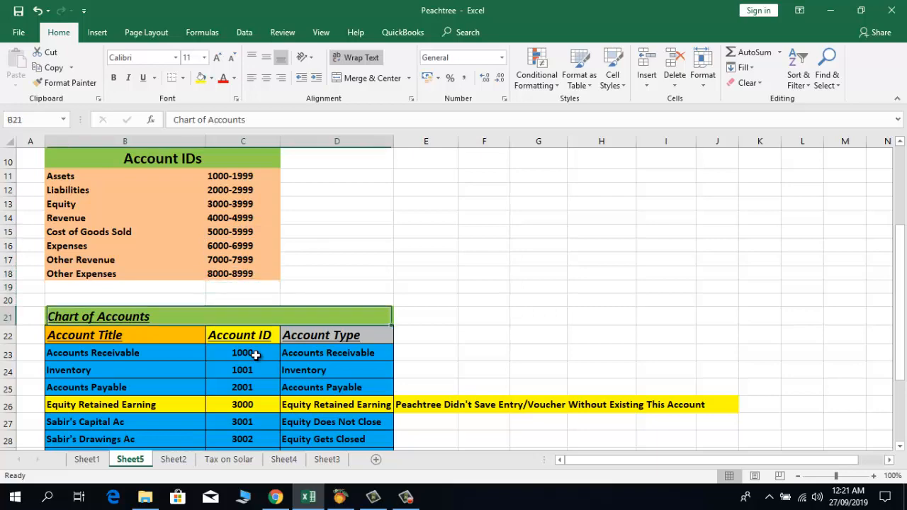
key("Down")
key("Down")
key("Down")
key("Down")
key("Down")
key("Down")
key("Down")
key("Down")
key("Down")
key("Down")
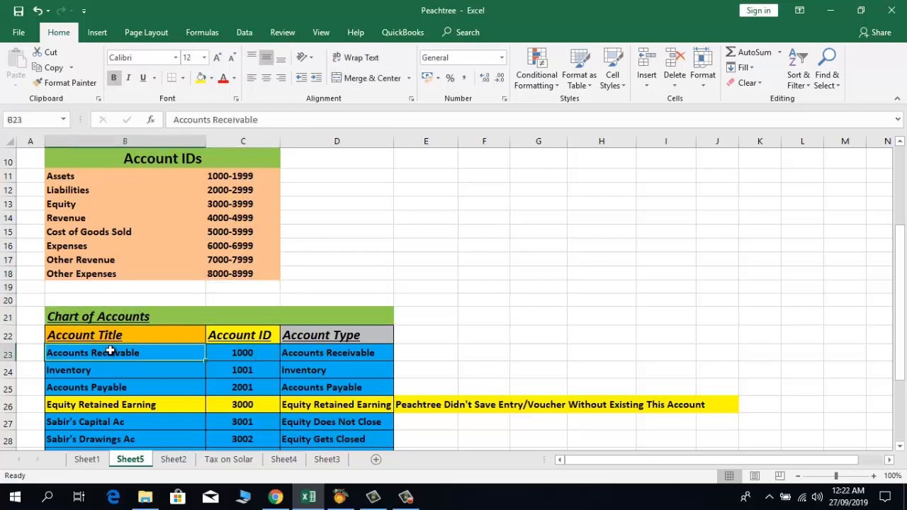
key("Down")
key("Down")
key("Down")
key("Down")
key("Down")
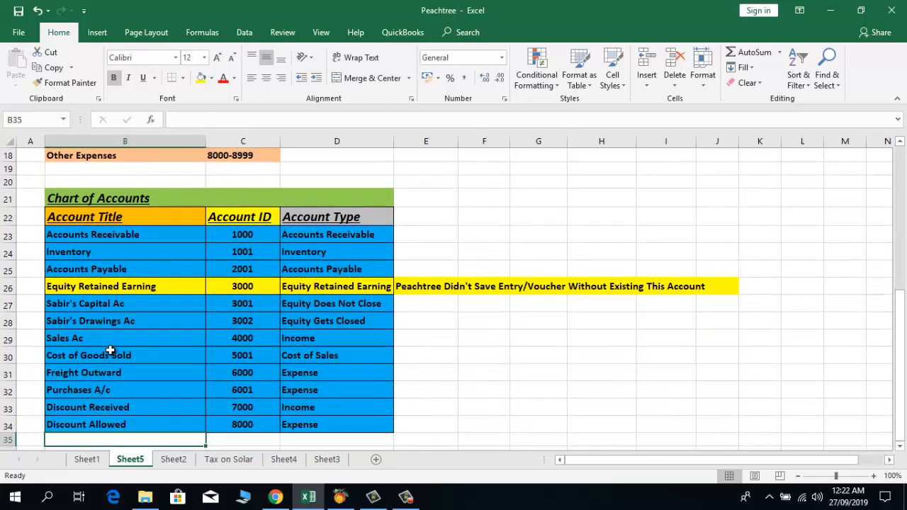
left_click(129, 178)
left_click(115, 206)
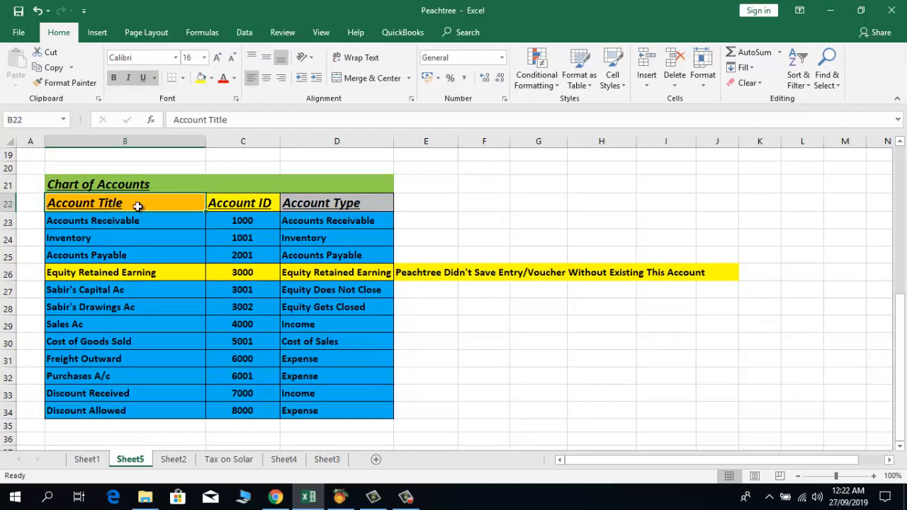
left_click(221, 205)
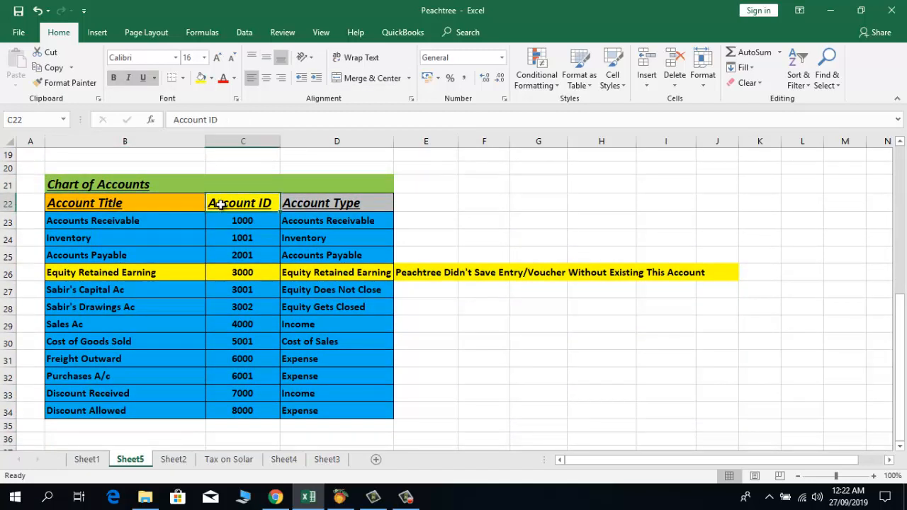
left_click(322, 203)
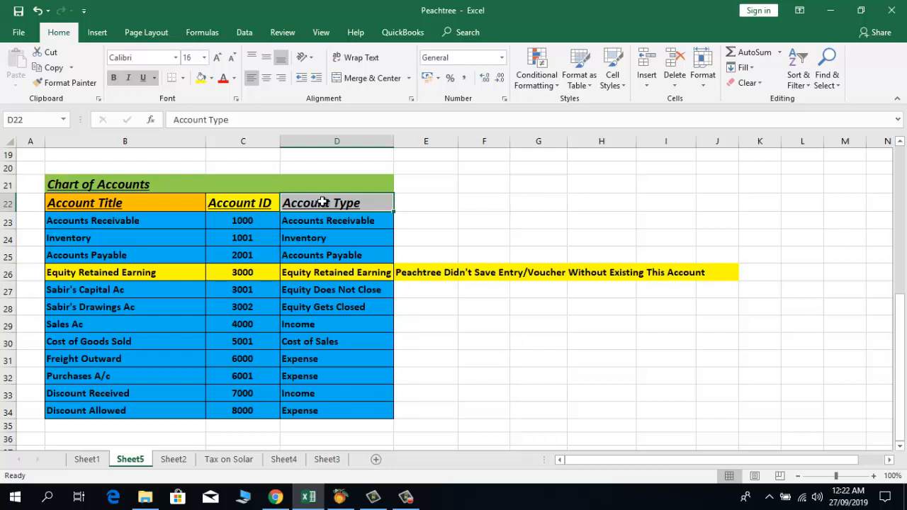
left_click(345, 221)
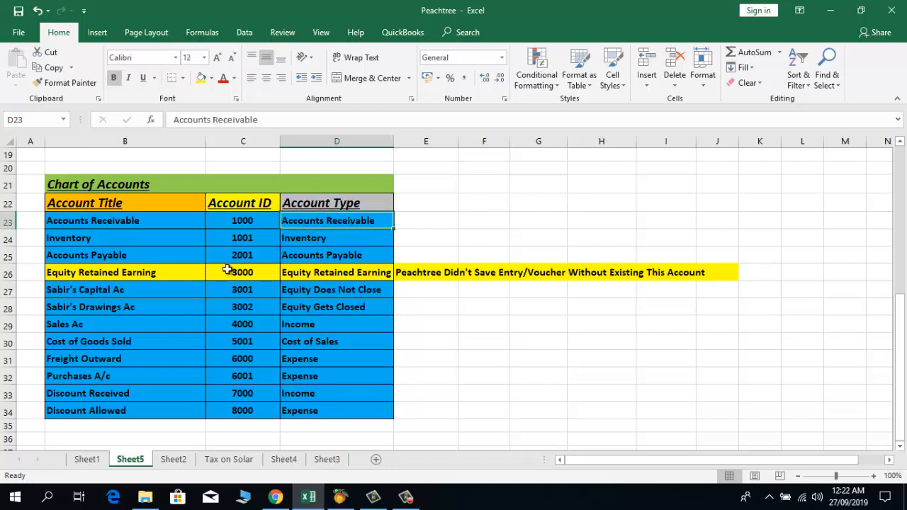
key("Left")
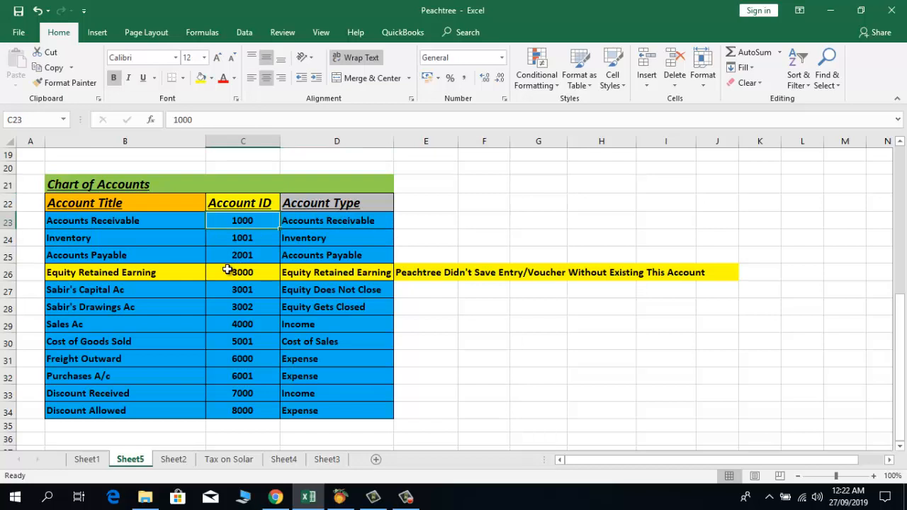
key("Left")
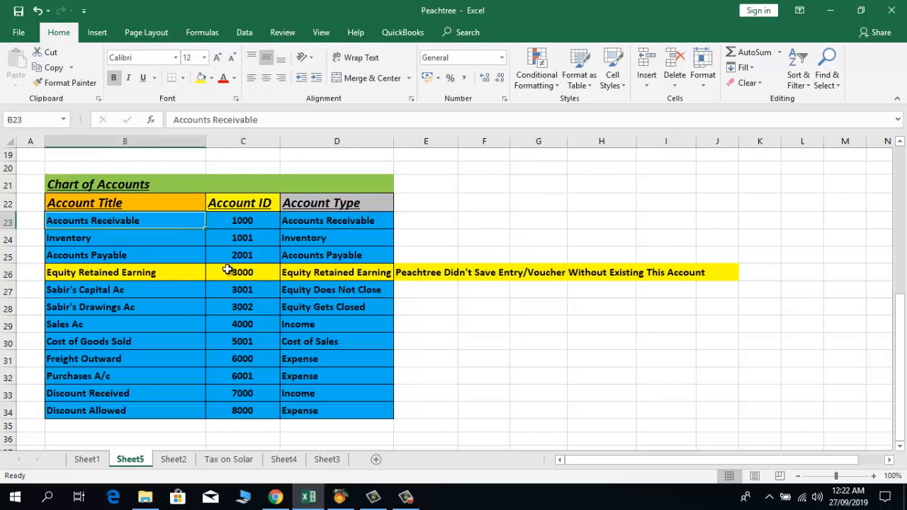
key("Down")
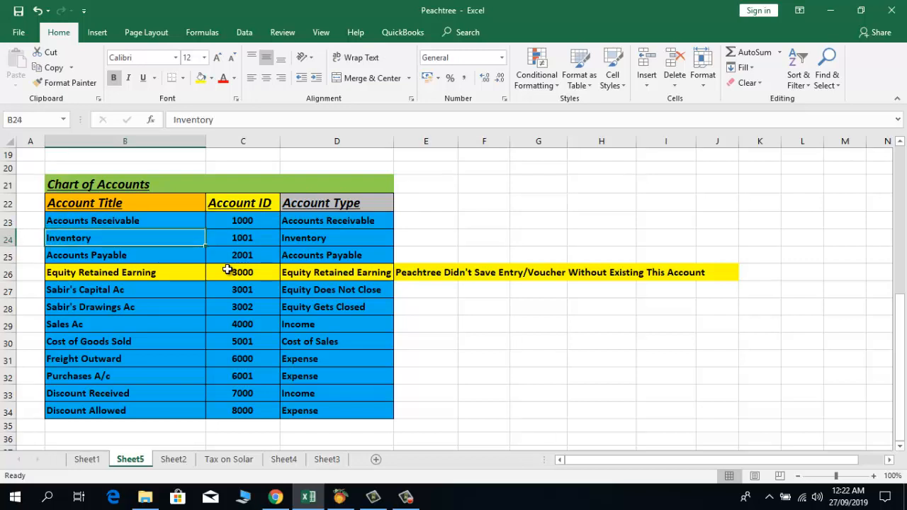
key("Right")
key("Right")
key("Left")
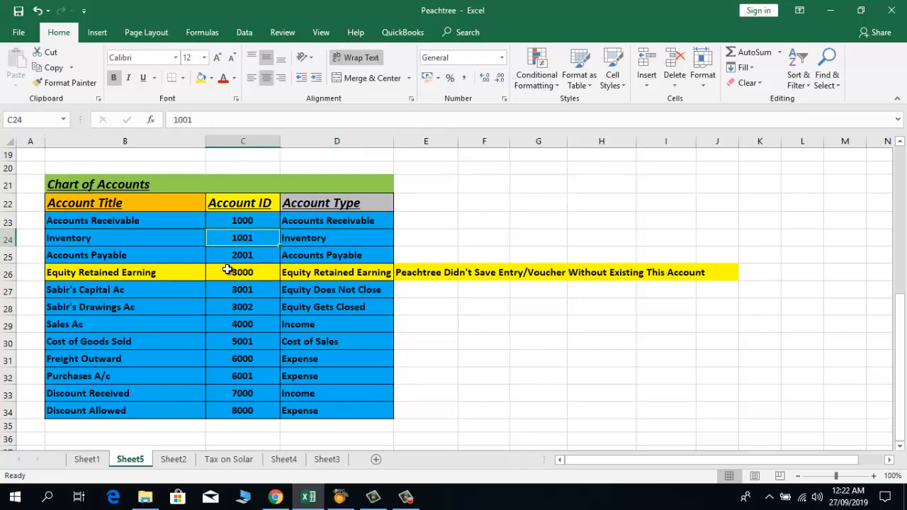
key("Up")
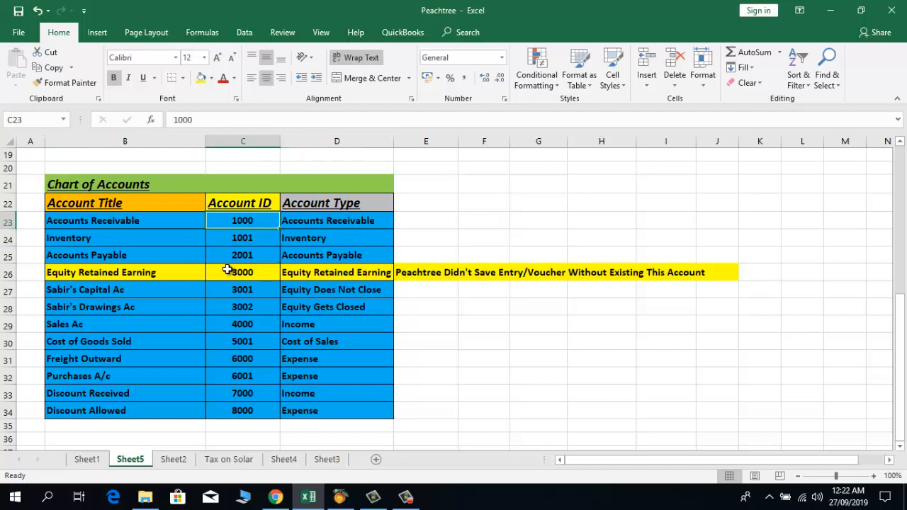
key("Down")
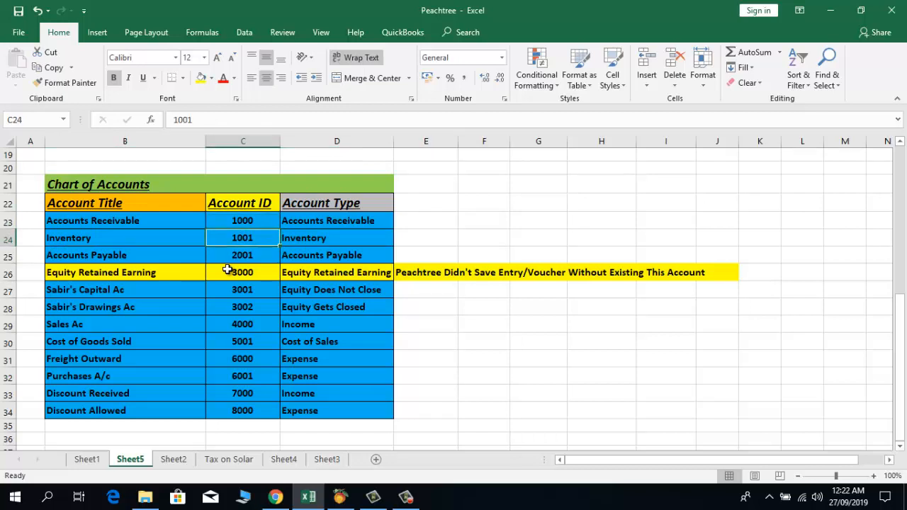
key("Down")
key("Left")
key("Right")
key("Right")
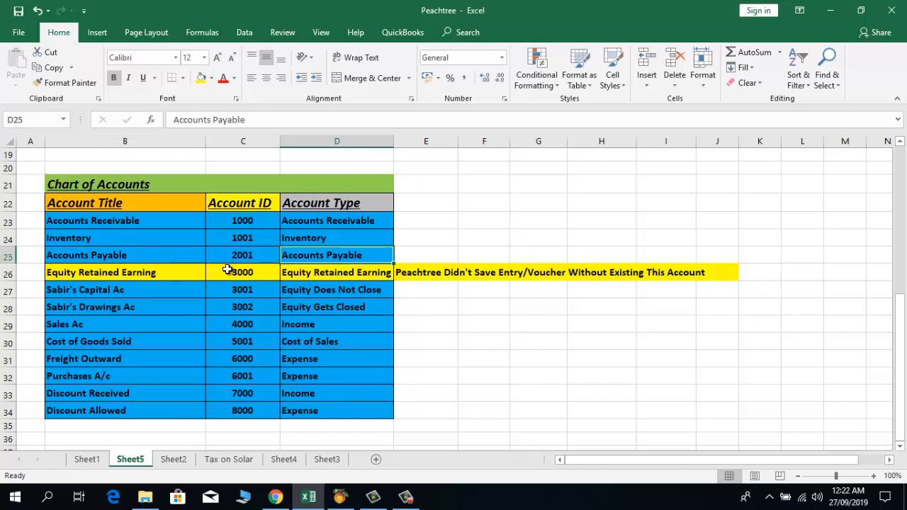
key("Left")
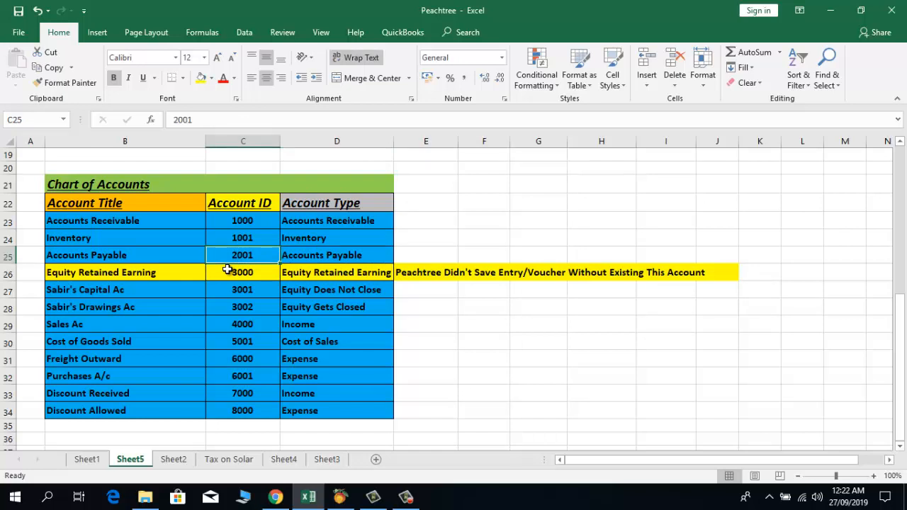
key("Right")
key("Left")
key("Down")
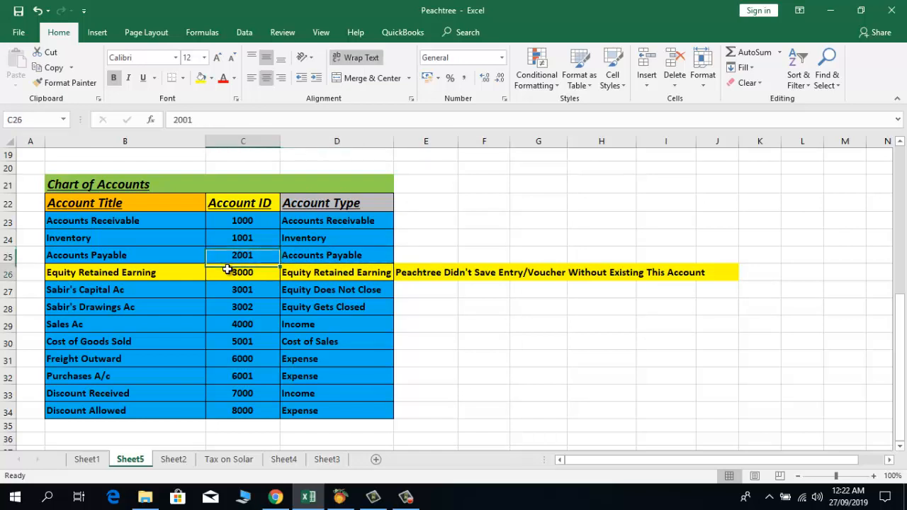
key("Left")
key("Left")
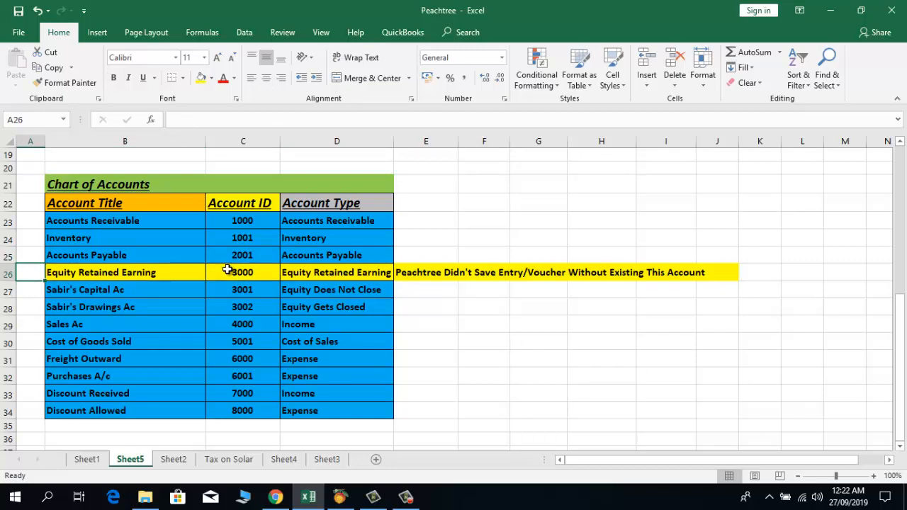
key("Right")
key("Right")
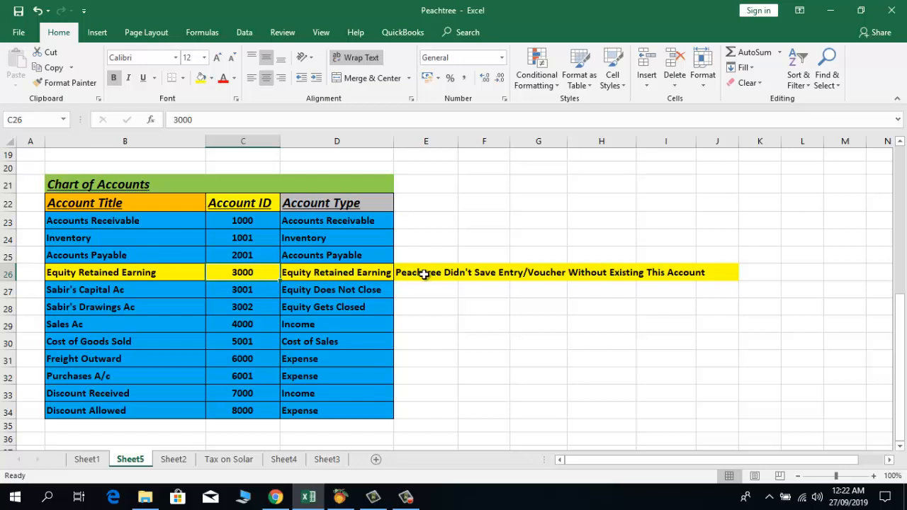
left_click(402, 273)
left_click(411, 321)
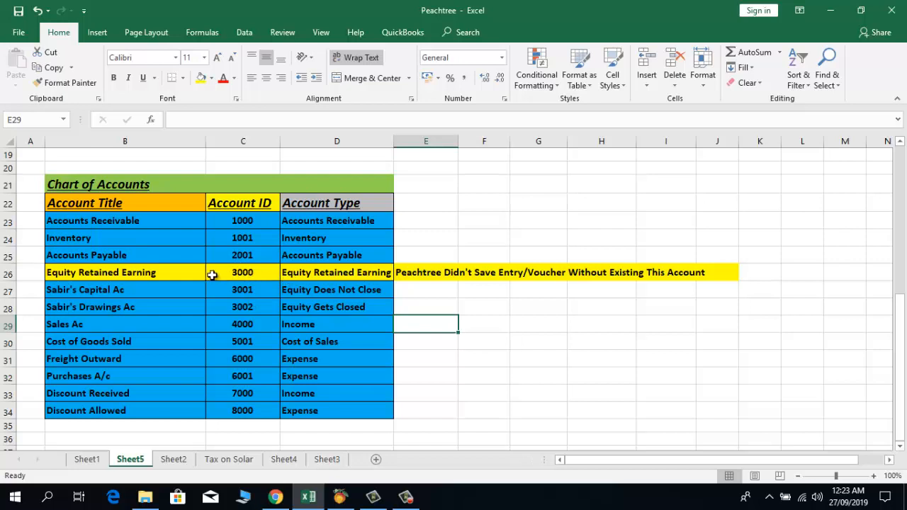
left_click(89, 274)
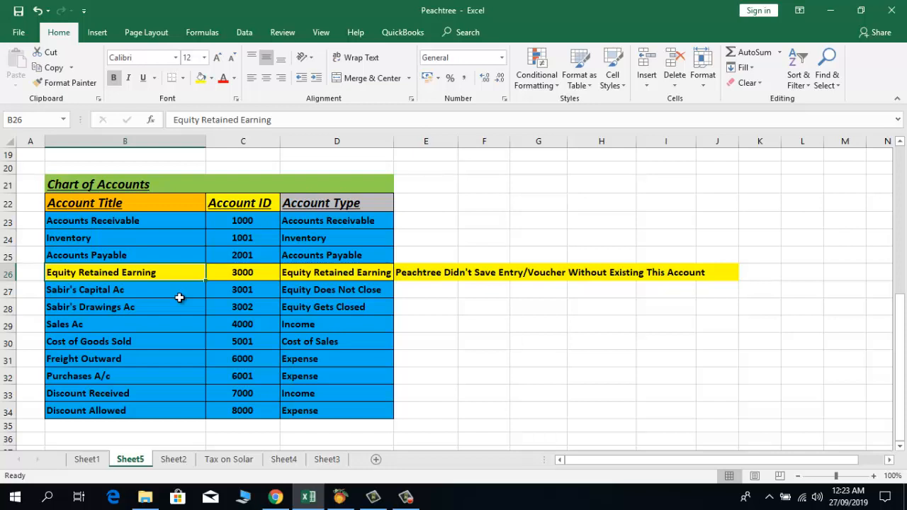
left_click(318, 270)
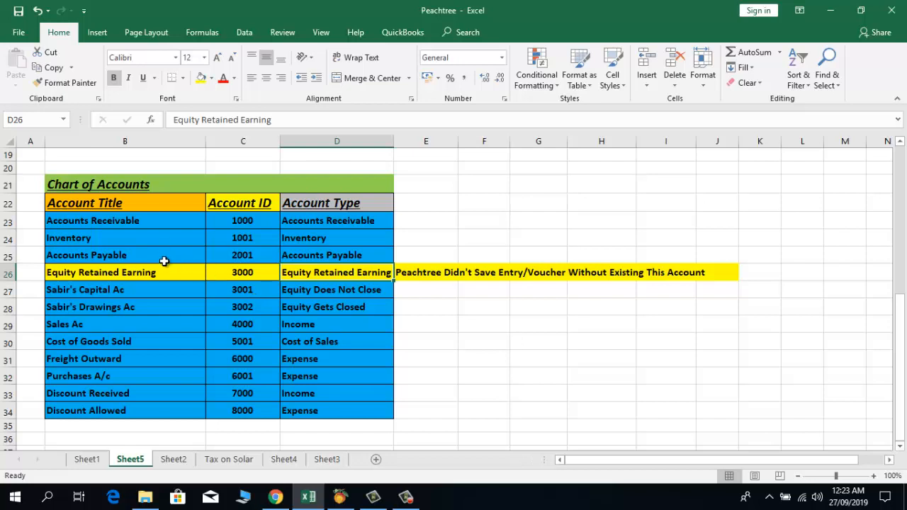
left_click(165, 271)
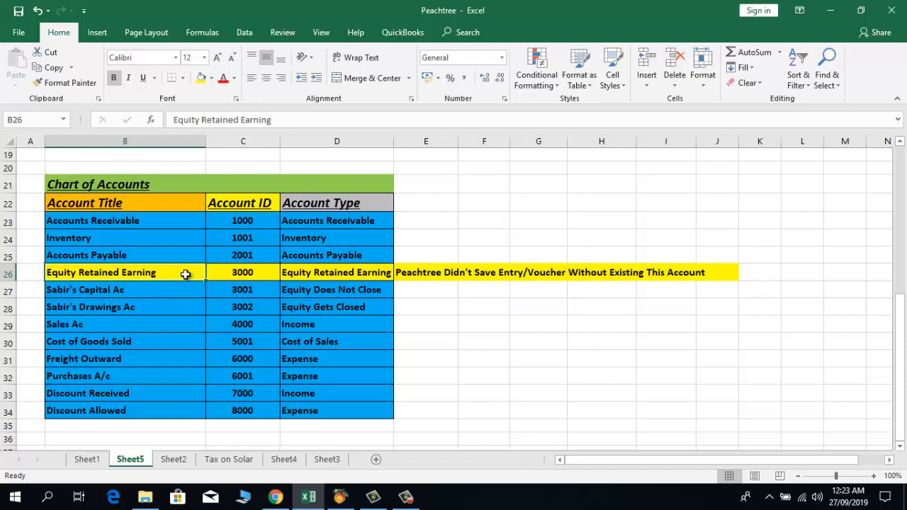
left_click(144, 295)
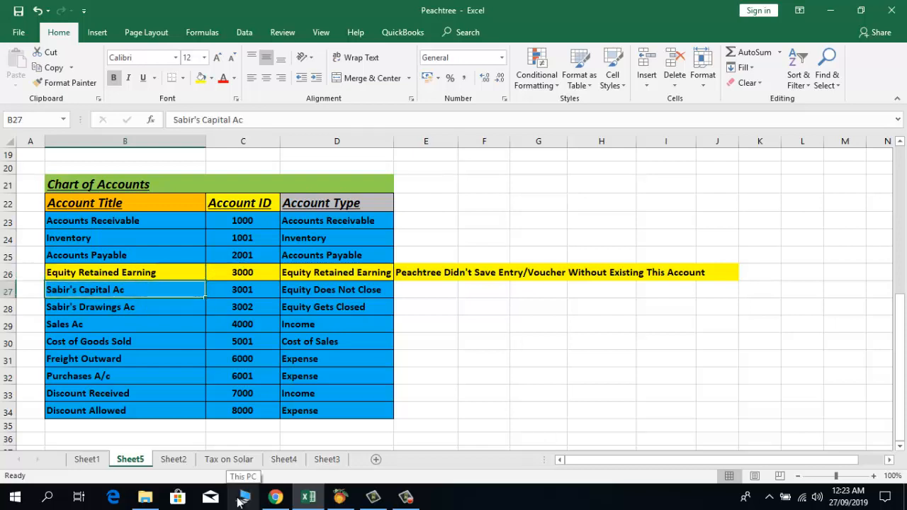
Step: Review the equity rows: Equity Does Not Close type, capital 3001 and drawings 3002
key("Right")
key("Right")
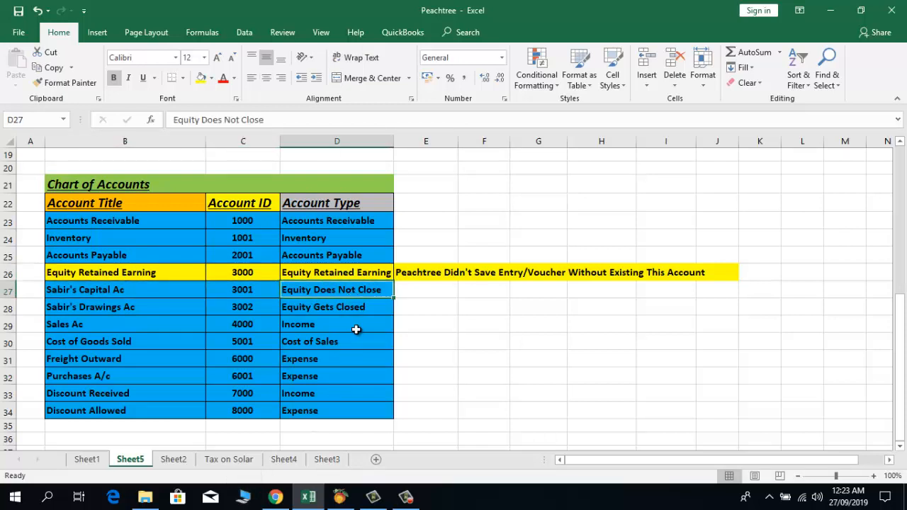
key("Down")
key("Left")
key("Left")
key("Left")
key("Right")
key("Right")
key("Right")
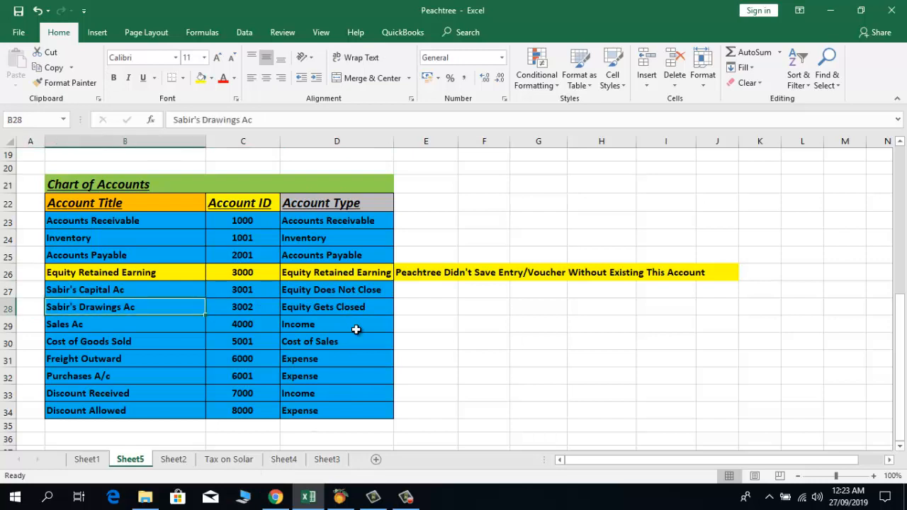
key("Left")
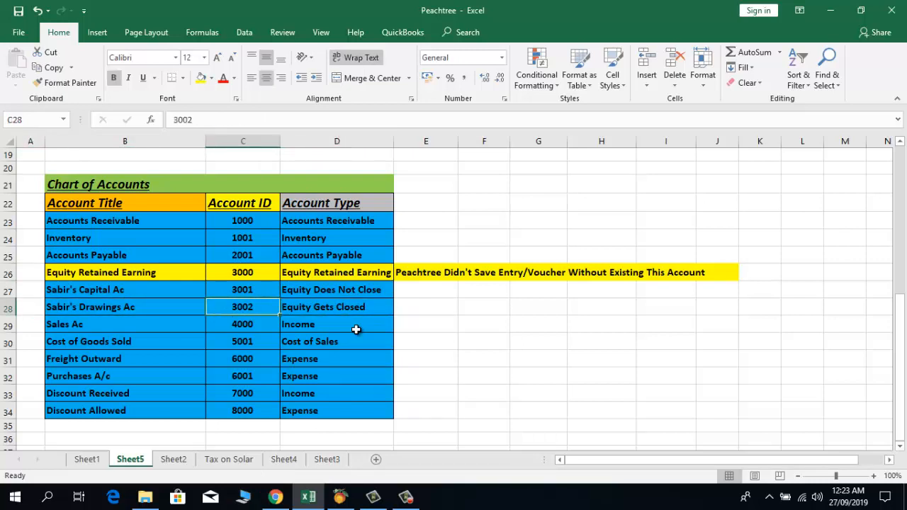
key("Up")
key("Down")
key("Up")
key("Up")
key("Up")
key("Up")
key("Up")
key("Down")
key("Down")
key("Down")
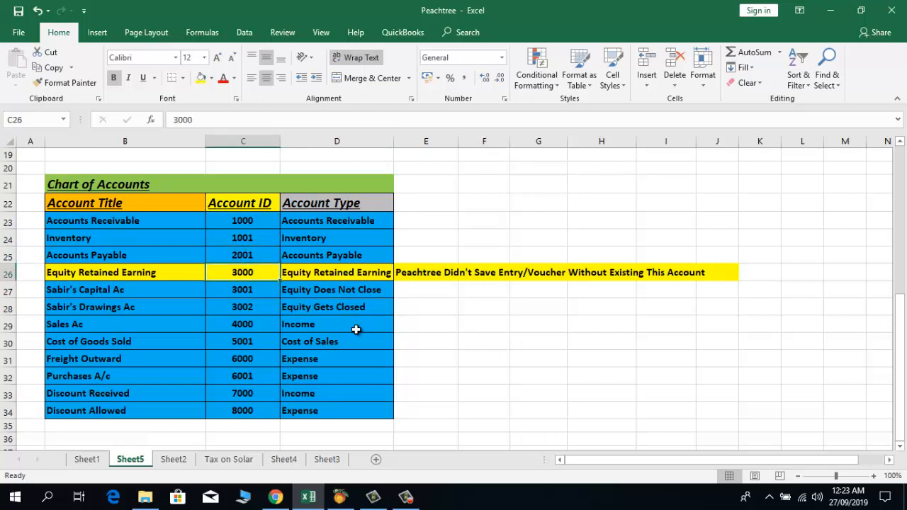
key("Down")
key("Down")
key("Down")
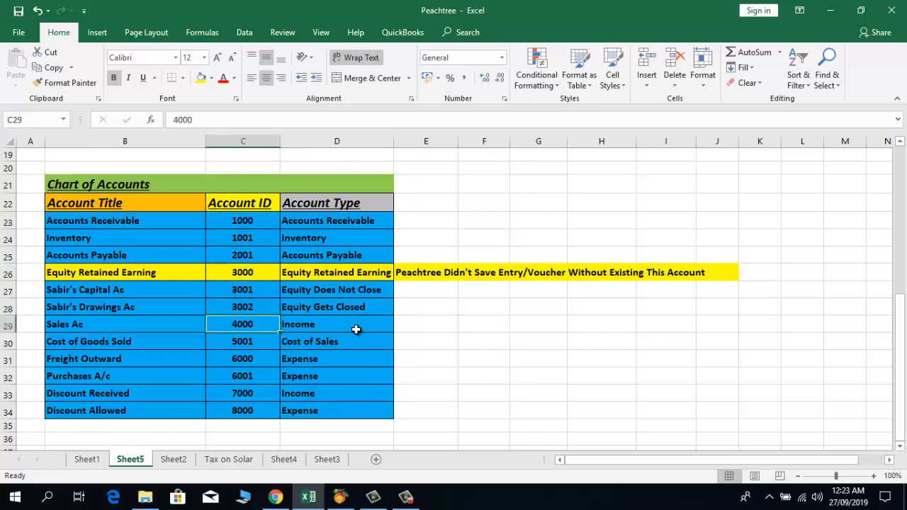
Step: Review the Sales, Cost of Goods Sold and Freight Outward 6000 rows, then switch to Peachtree
key("Left")
key("Left")
key("Right")
key("Right")
key("Right")
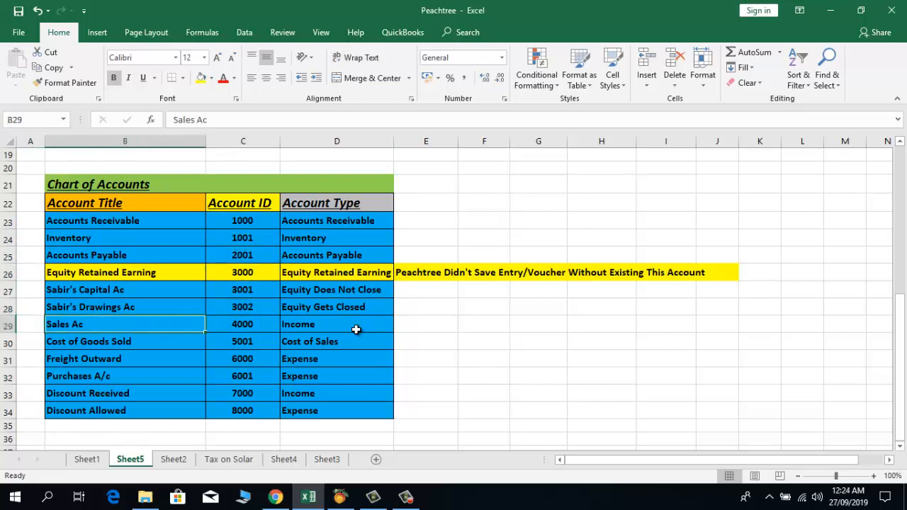
key("Down")
key("Left")
key("Left")
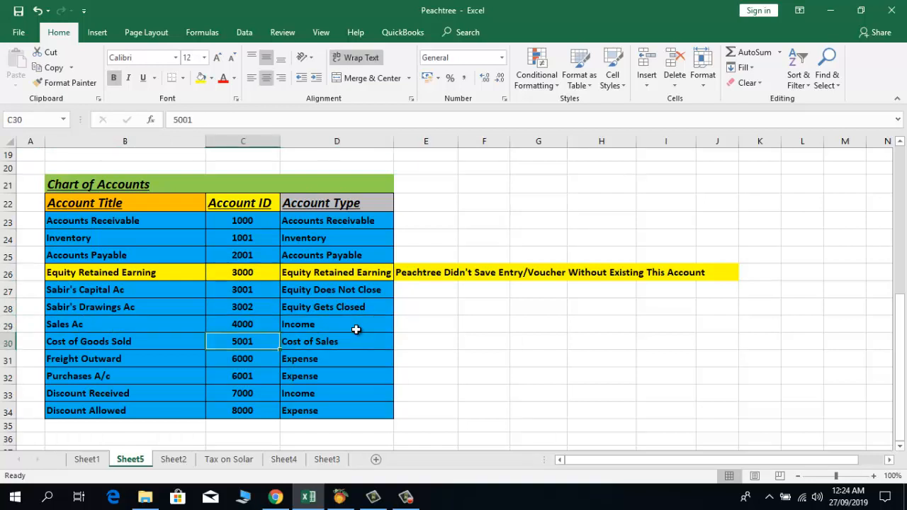
key("Right")
key("Right")
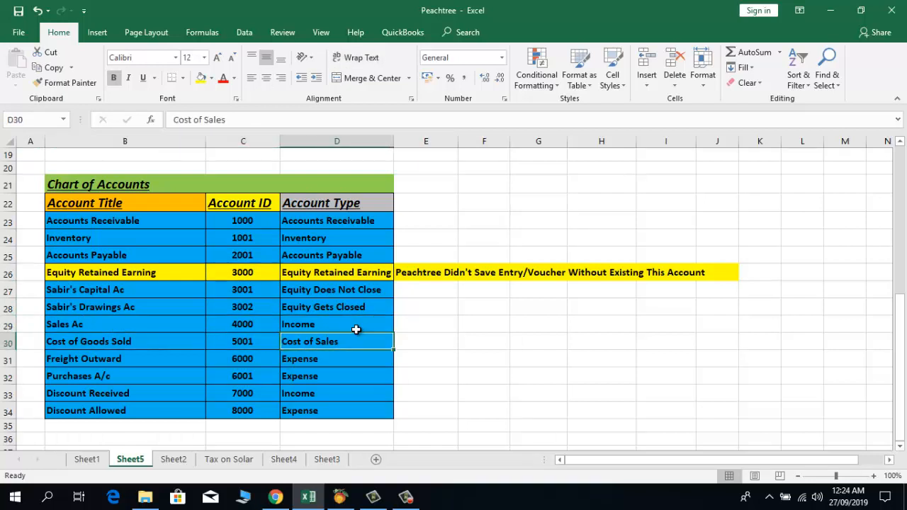
key("Down")
key("Left")
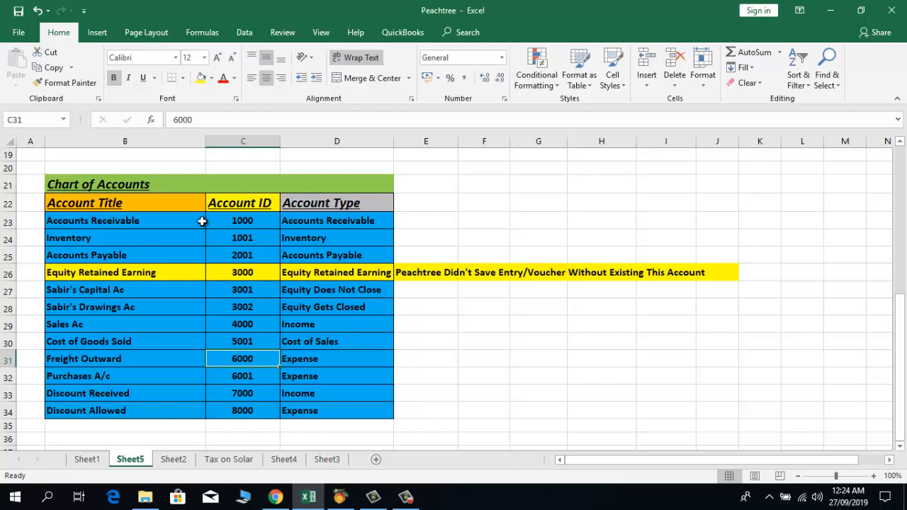
left_click(182, 220)
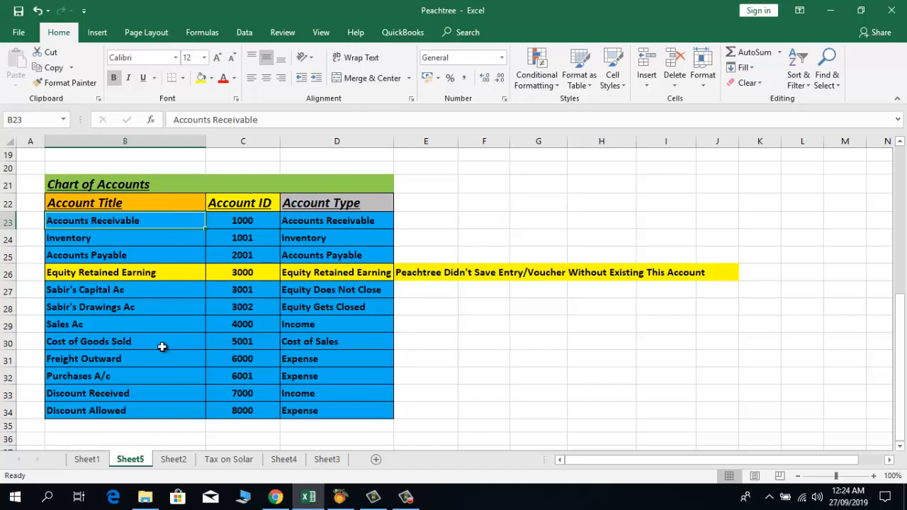
left_click(340, 497)
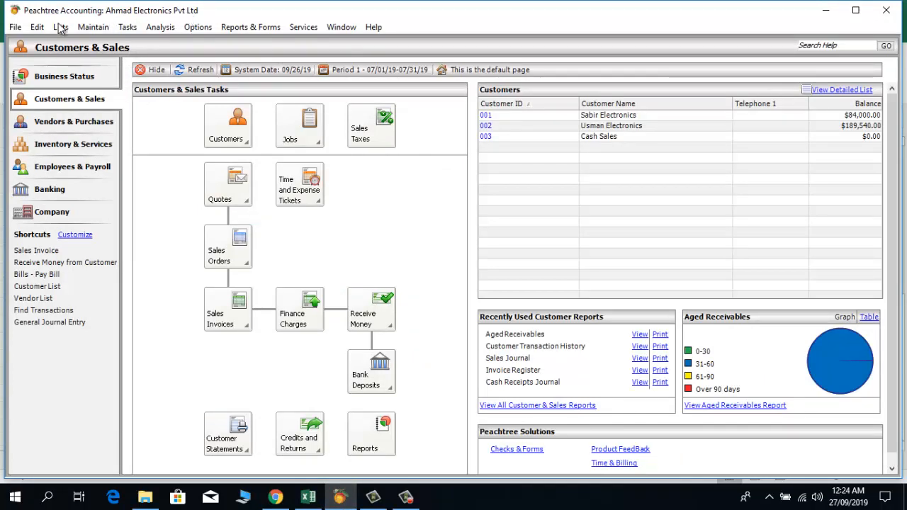
Step: Start a new company from File > New Company, confirming the current company closes
left_click(15, 29)
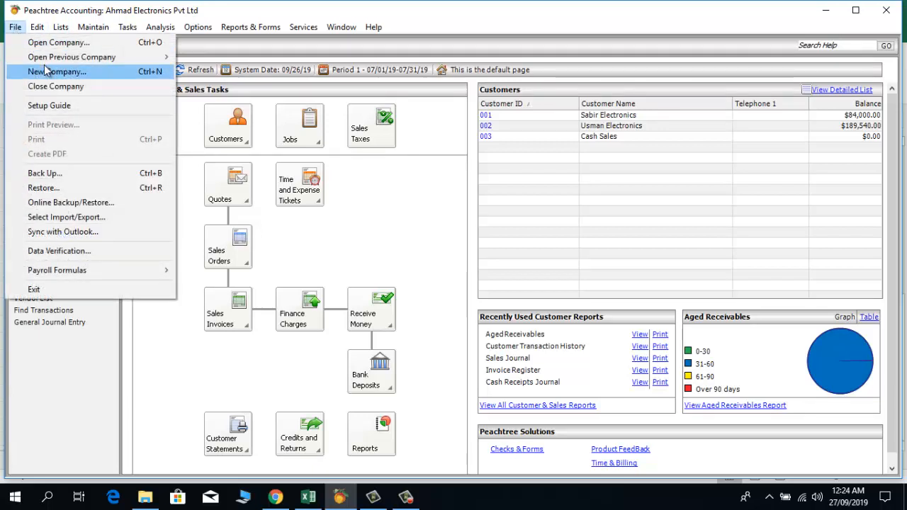
left_click(79, 73)
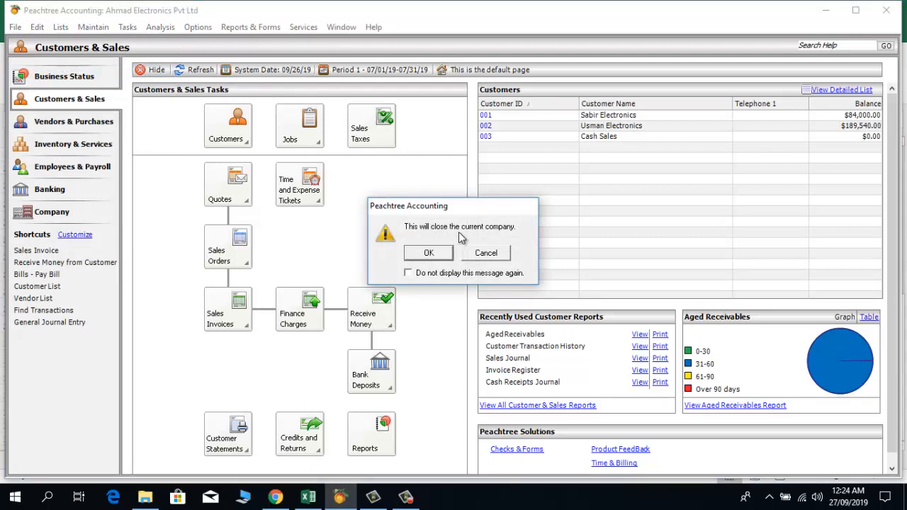
left_click(428, 254)
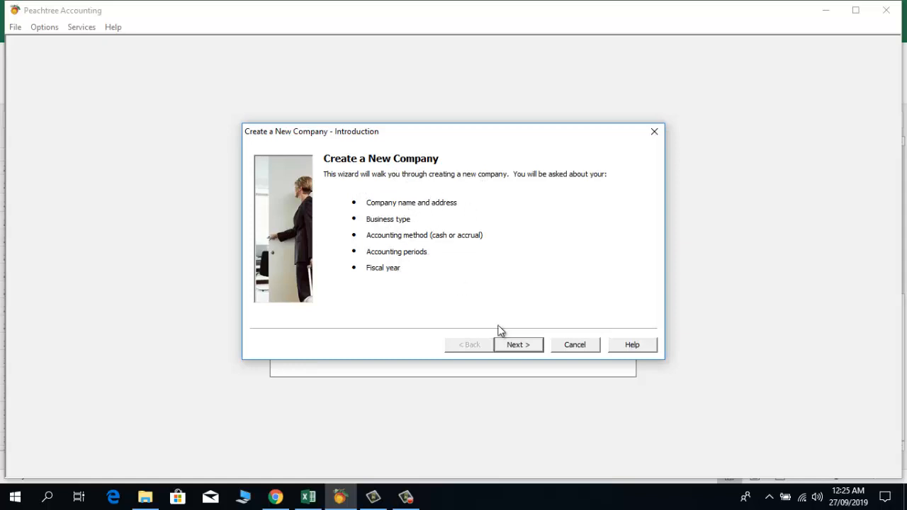
Step: Enter company name 'Sabir Electronics Pvt Ltd' and Lahore as the first address line
left_click(522, 347)
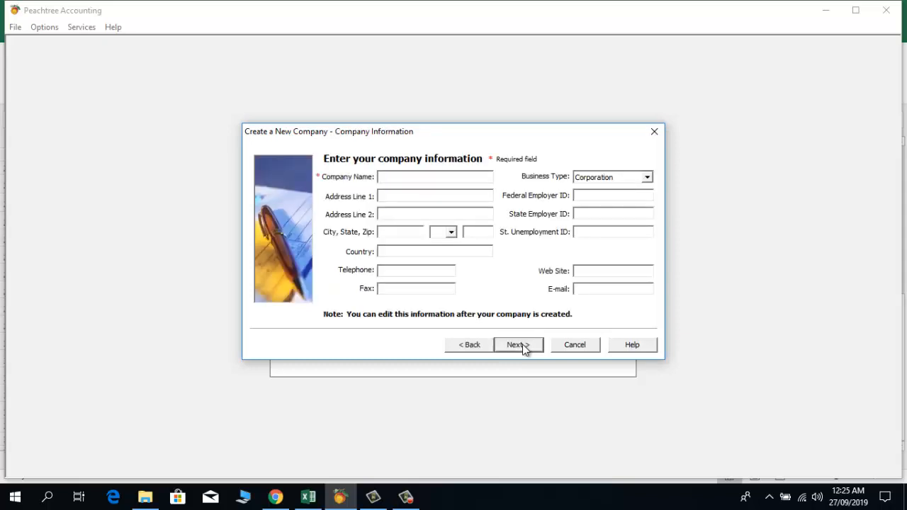
type("Sabir Electronics Pvt")
key("BackSpace")
key("BackSpace")
key("BackSpace")
type("vt Ltd")
key("Tab")
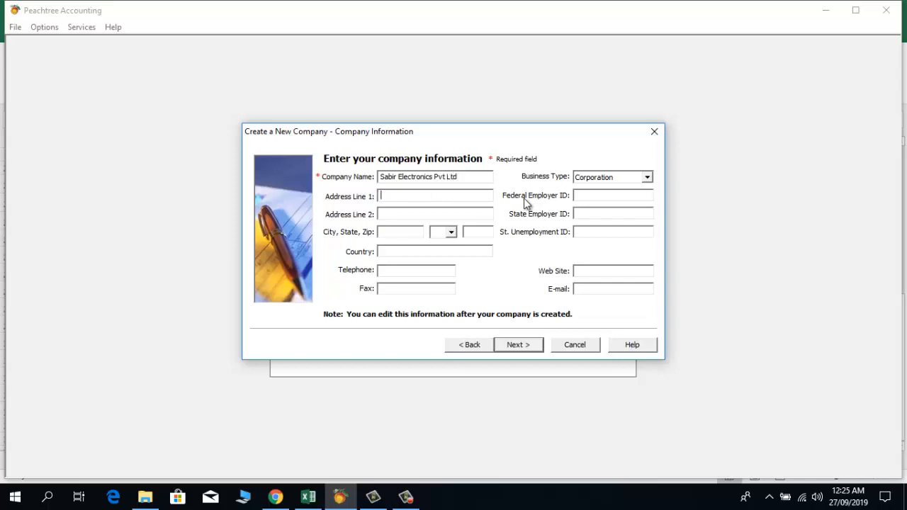
type("Lahore")
key("Tab")
key("Tab")
key("Tab")
Step: Enter country Pakistan and the company telephone number, and choose Limited Liability Company business type
left_click(401, 251)
type("Pakistan")
left_click(401, 270)
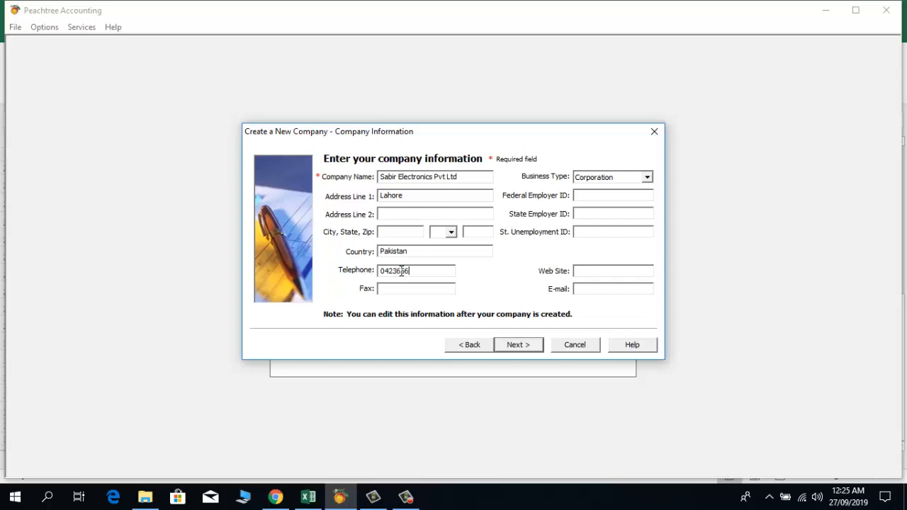
left_click(427, 293)
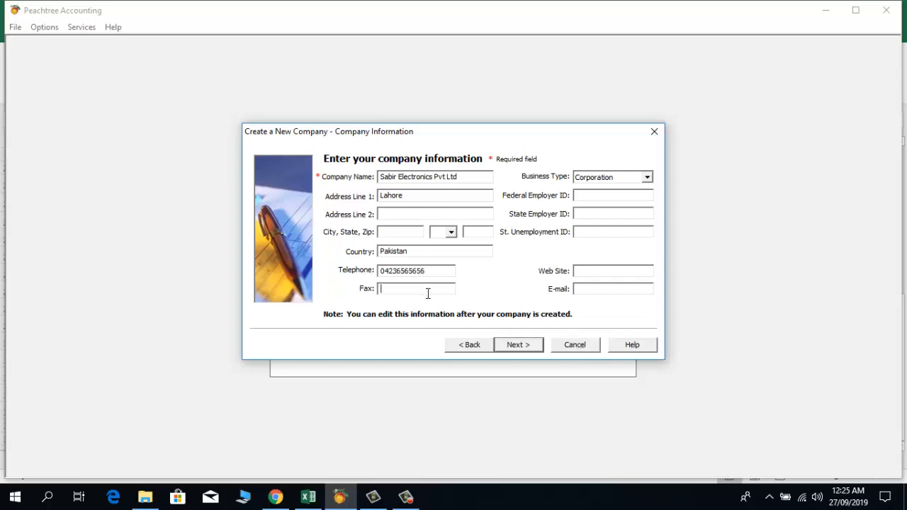
left_click(647, 177)
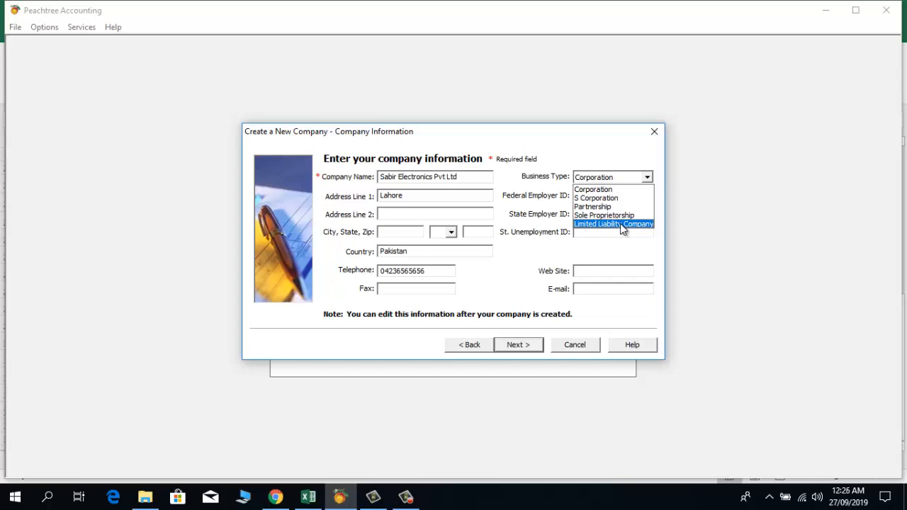
left_click(621, 224)
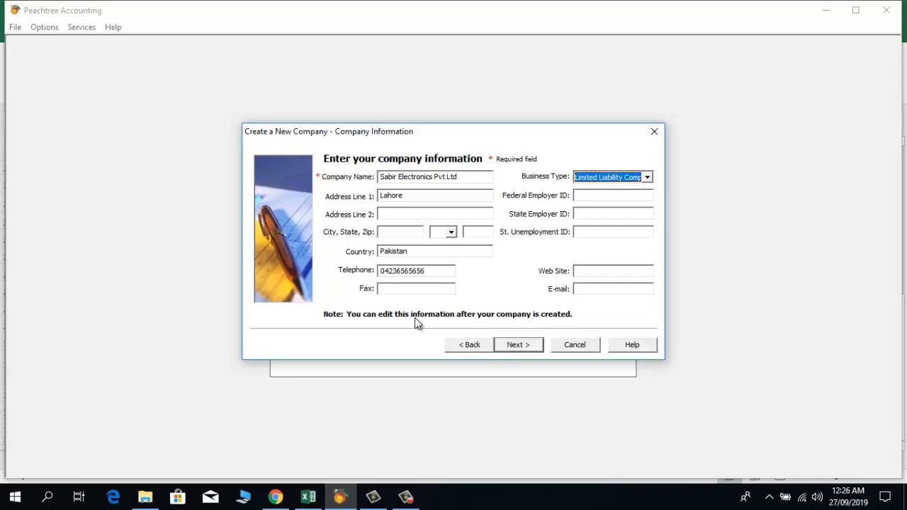
Step: Choose to build your own chart of accounts, keeping Accrual, Real Time and 12 monthly periods
left_click(521, 347)
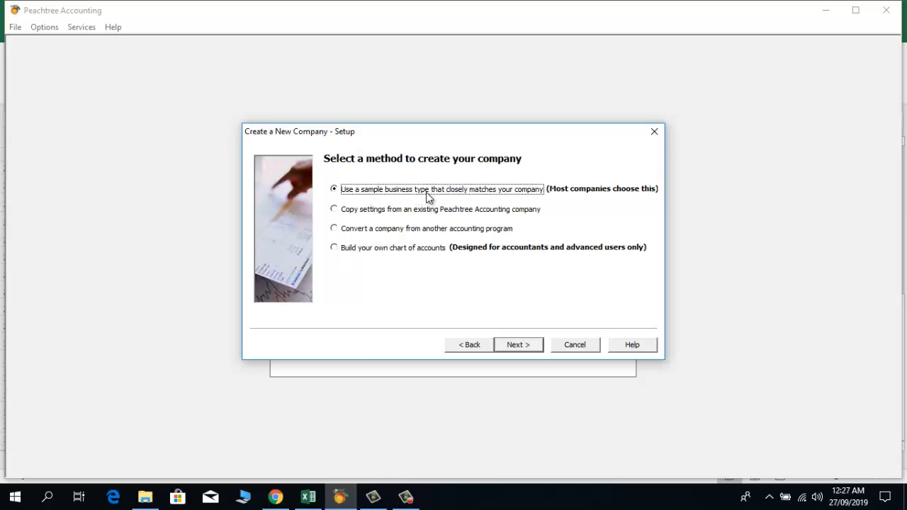
left_click(334, 248)
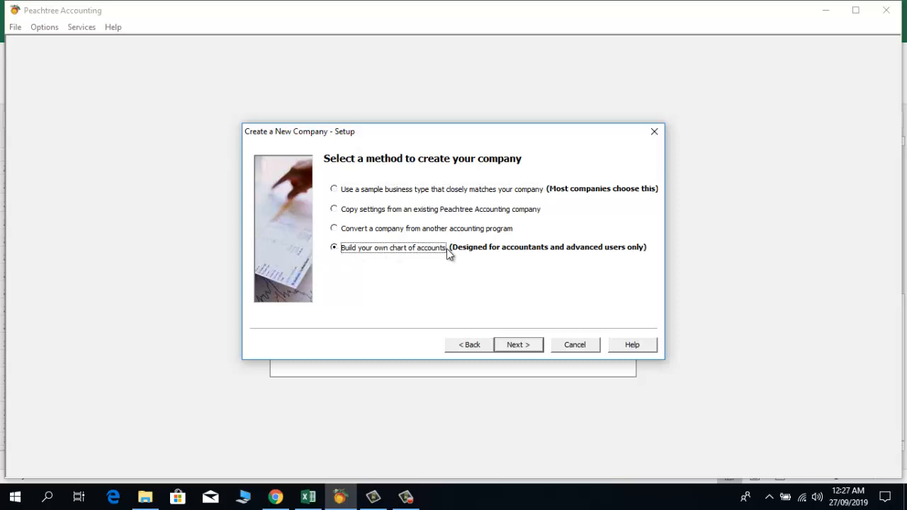
left_click(516, 345)
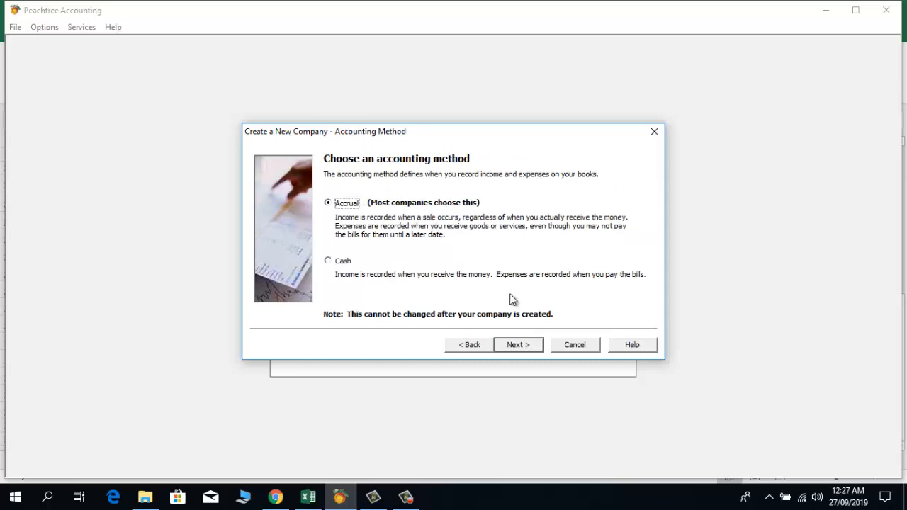
left_click(515, 344)
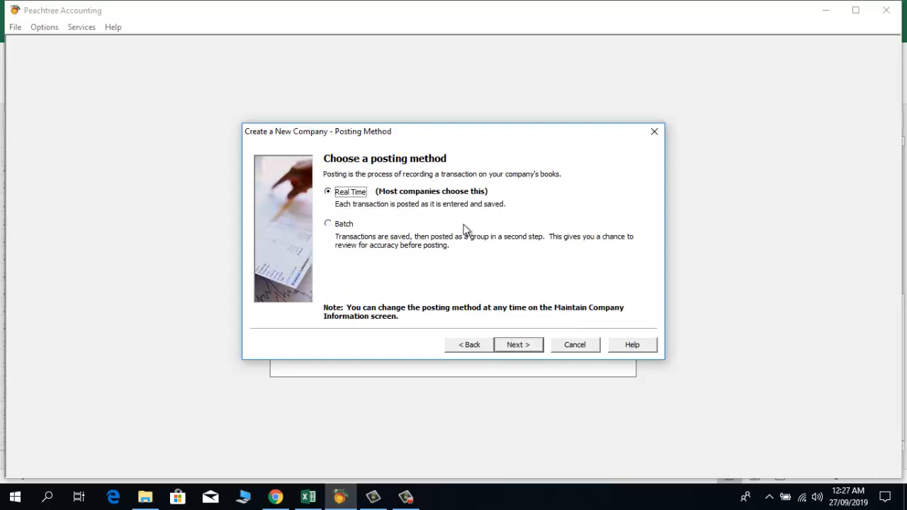
left_click(519, 349)
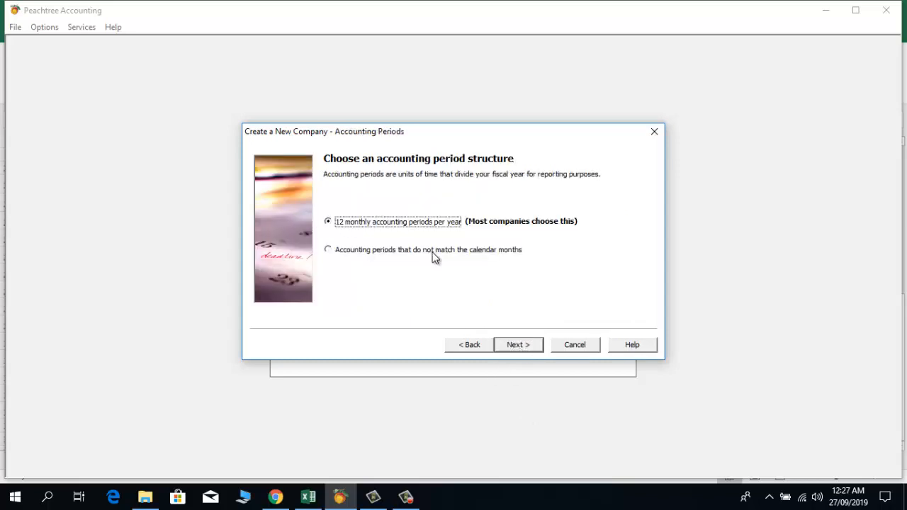
left_click(517, 345)
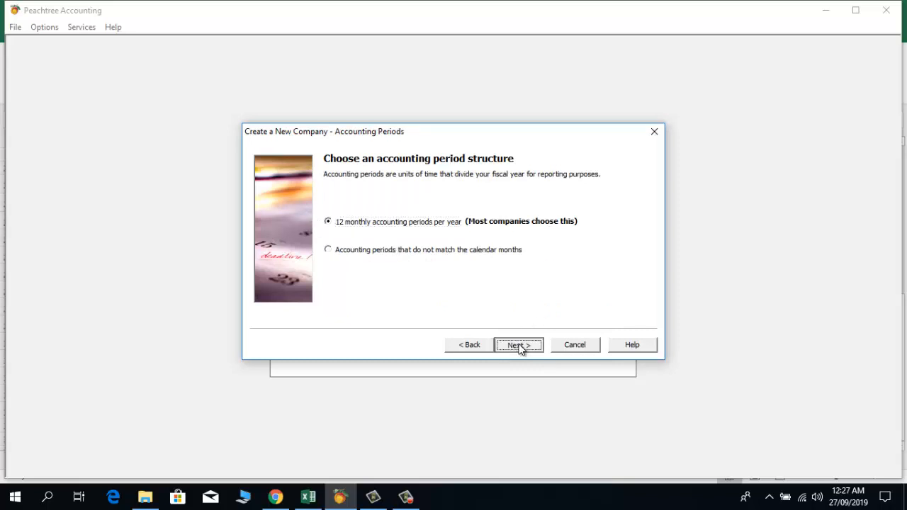
Step: Start the fiscal year in July 2019 and create the company
left_click(392, 233)
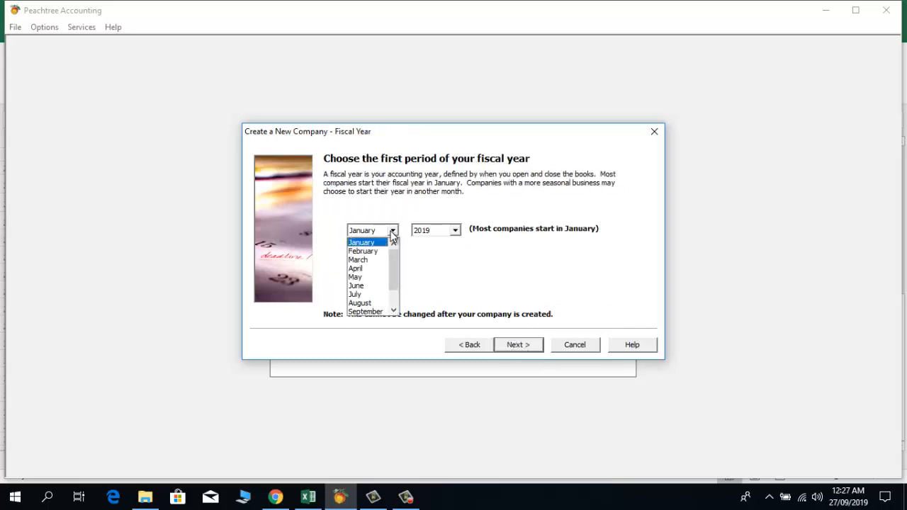
left_click(368, 293)
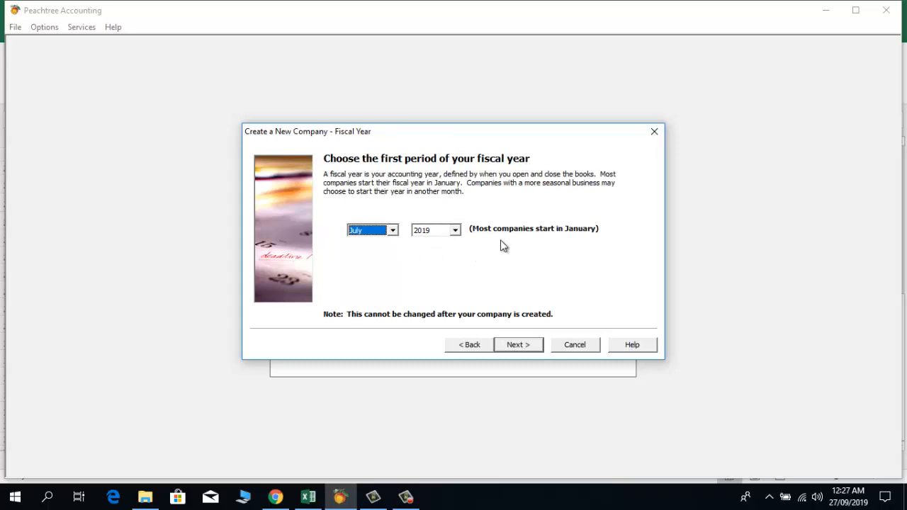
left_click(512, 345)
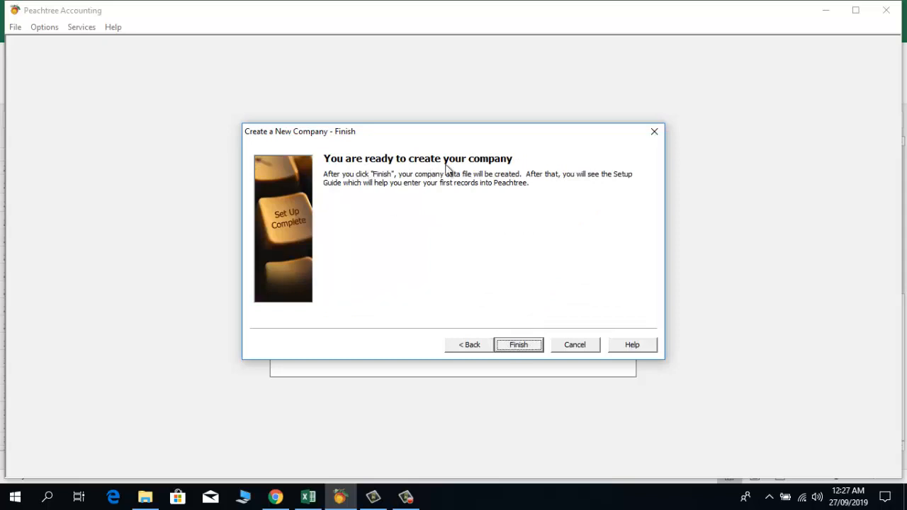
left_click(523, 347)
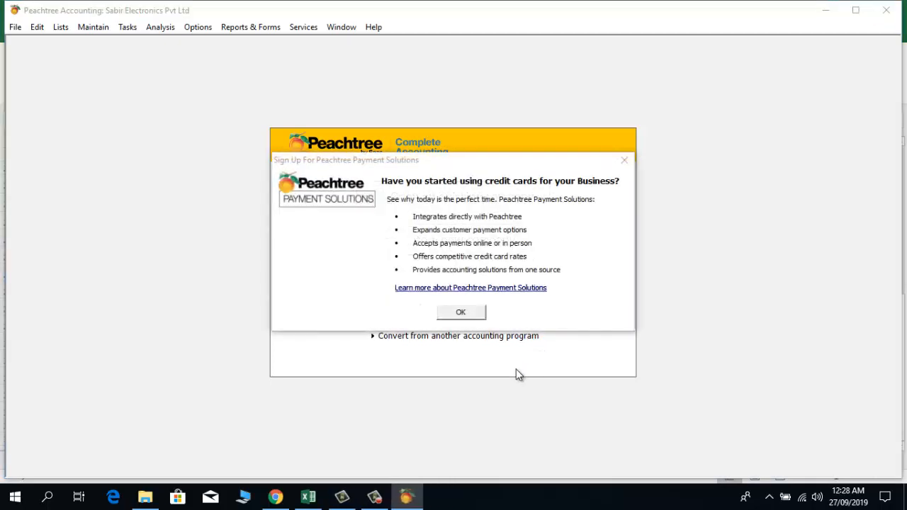
Step: Dismiss the Payment Solutions sign-up prompt and close the Setup Guide
left_click(468, 314)
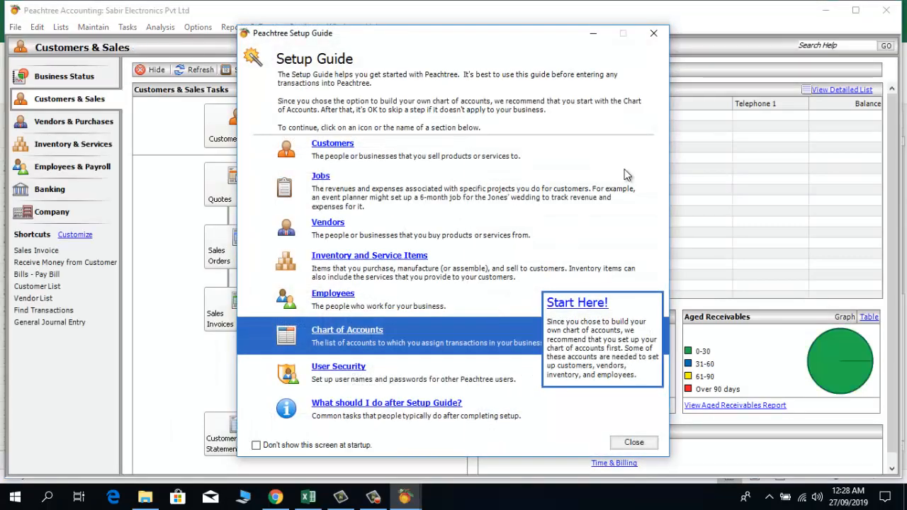
left_click(654, 33)
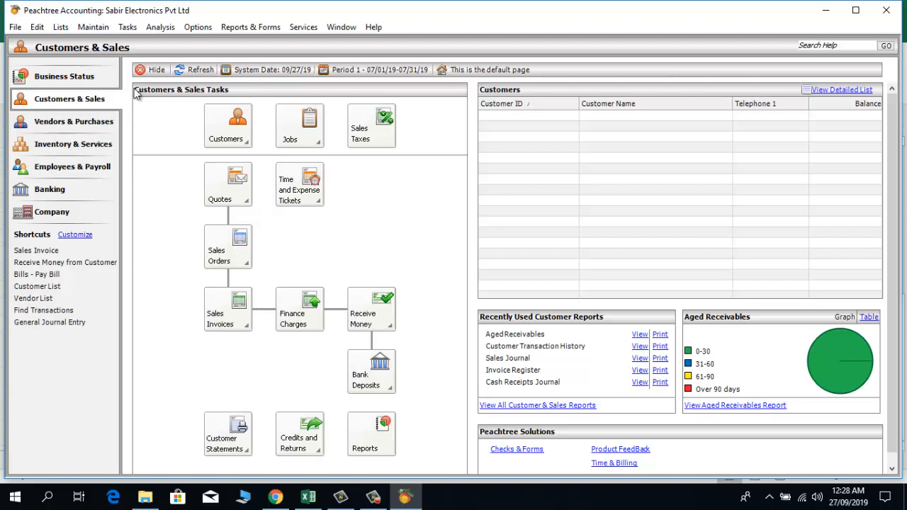
Step: Check the empty Account List under Company, then open Chart of Accounts > New Account
left_click(44, 214)
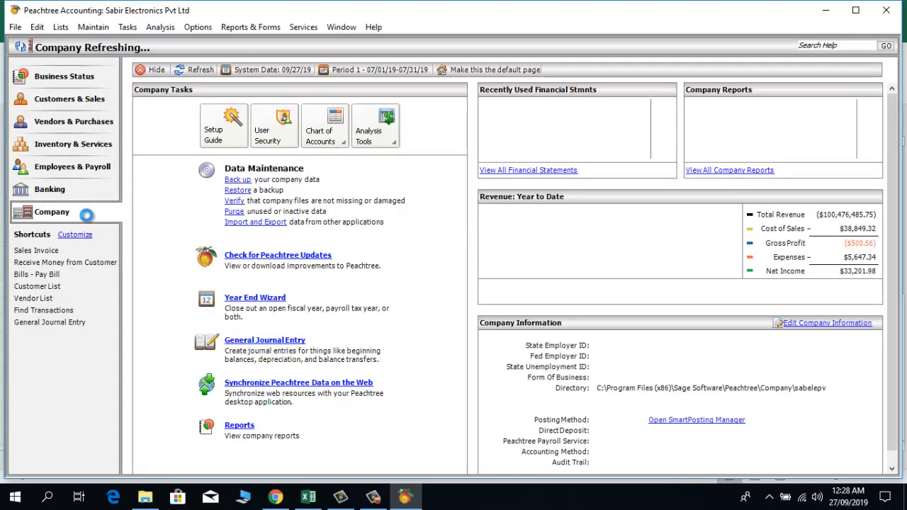
left_click(328, 131)
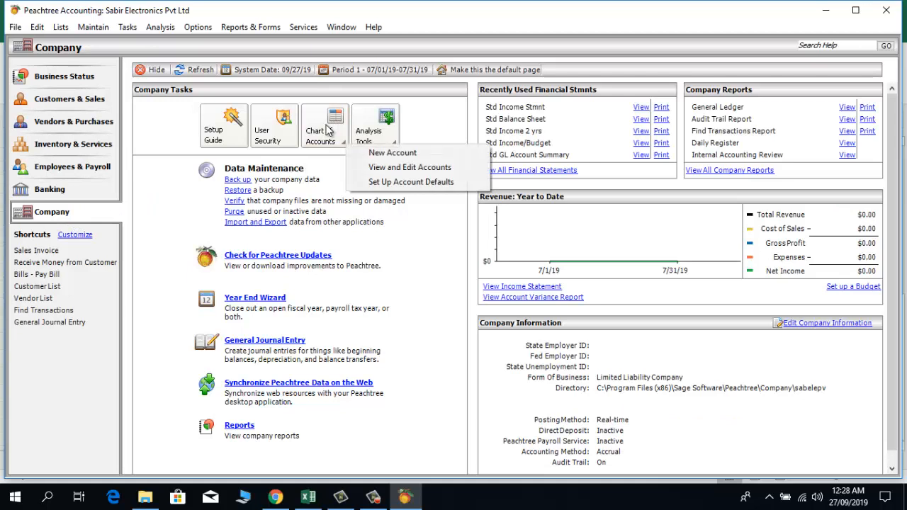
left_click(381, 170)
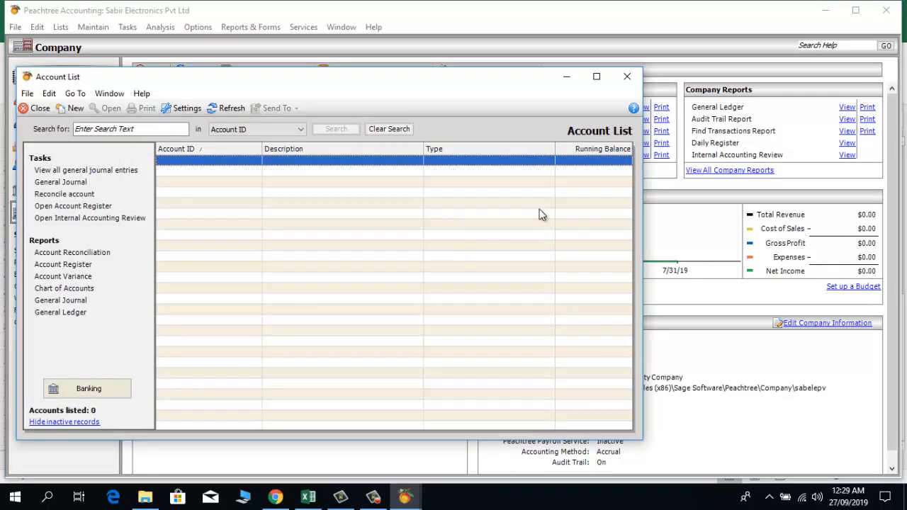
left_click(627, 76)
left_click(327, 136)
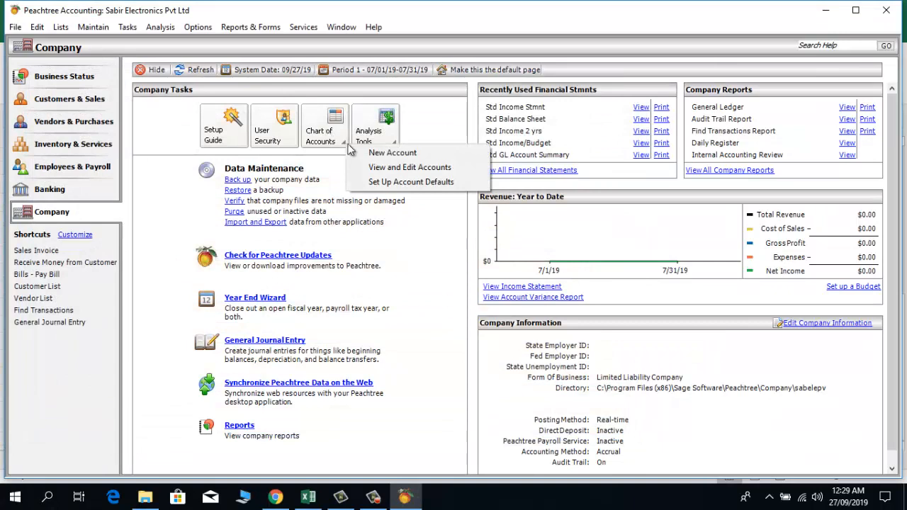
left_click(352, 149)
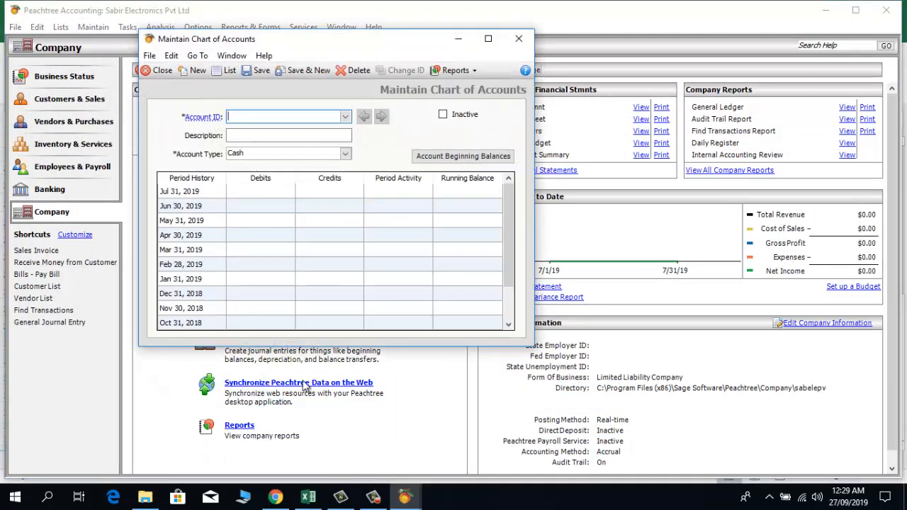
Step: Glance at the Excel chart of accounts sheet and return to the new account form
left_click(306, 498)
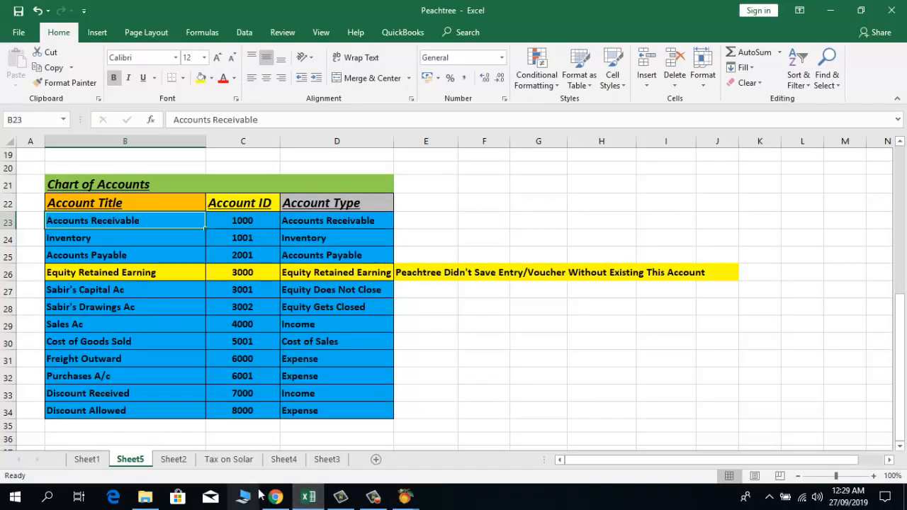
mouse_move(411, 500)
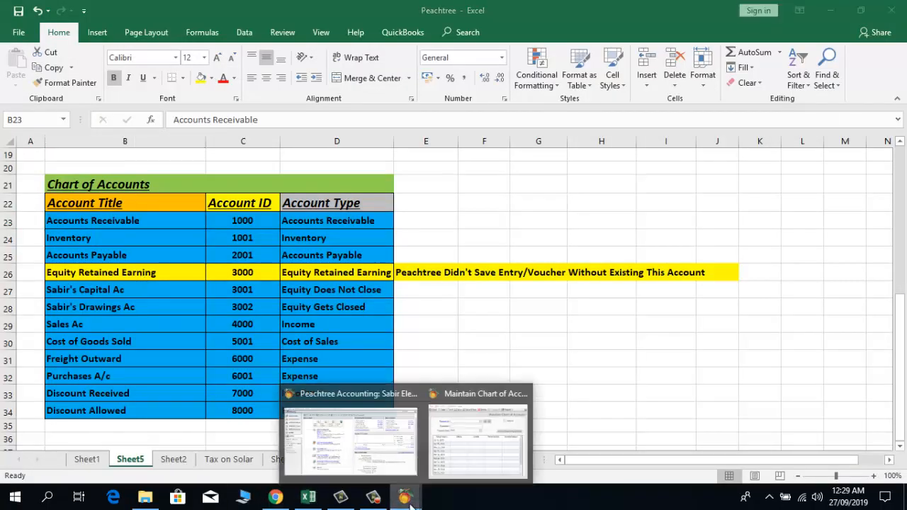
left_click(448, 464)
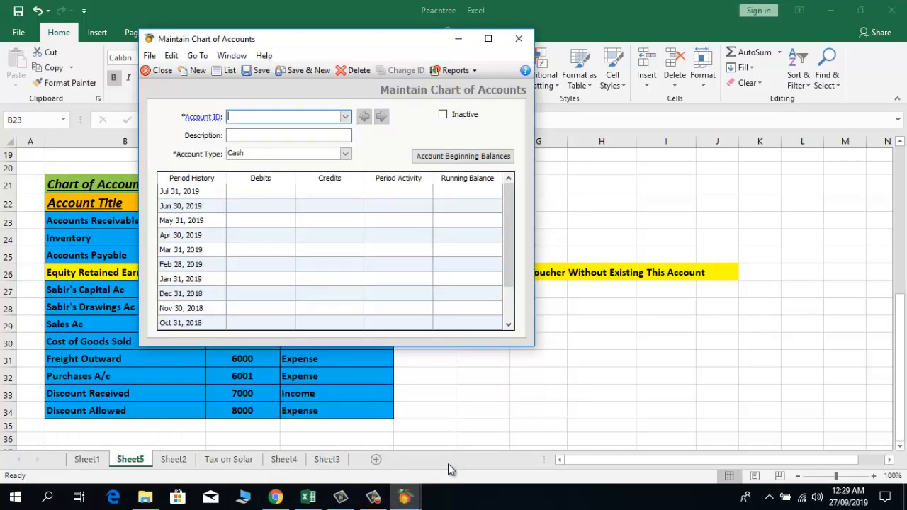
Step: Save account 1000, Accounts Receivable, with type Accounts Receivable, then return to Excel
left_click(295, 115)
type("1000")
key("Tab")
type("Acc")
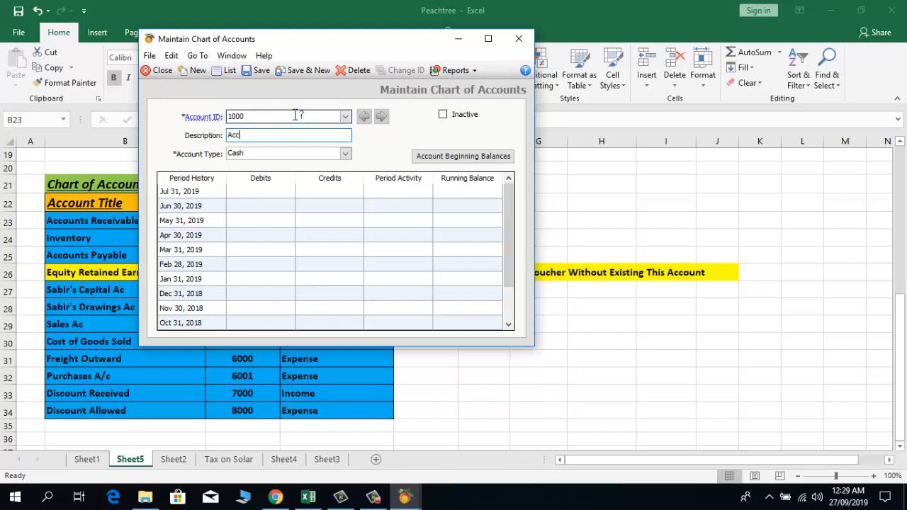
type("ounts Receivable")
left_click(345, 153)
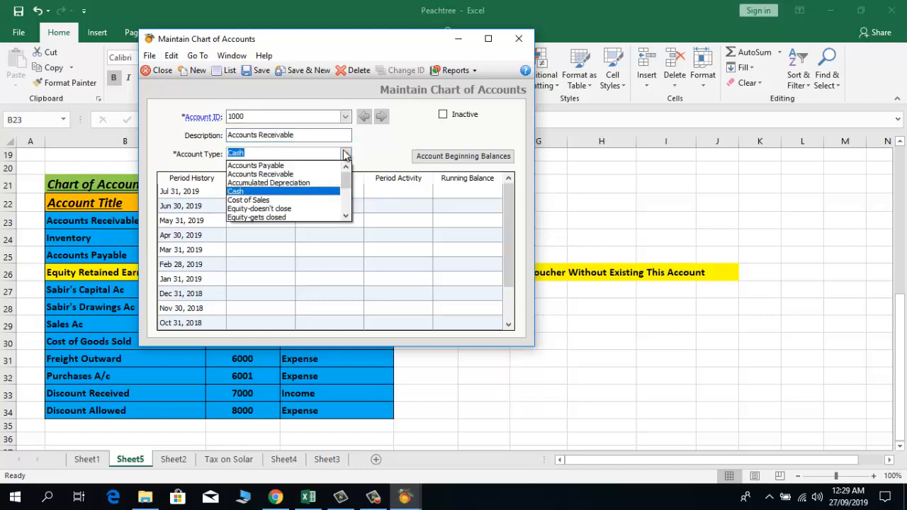
left_click(311, 174)
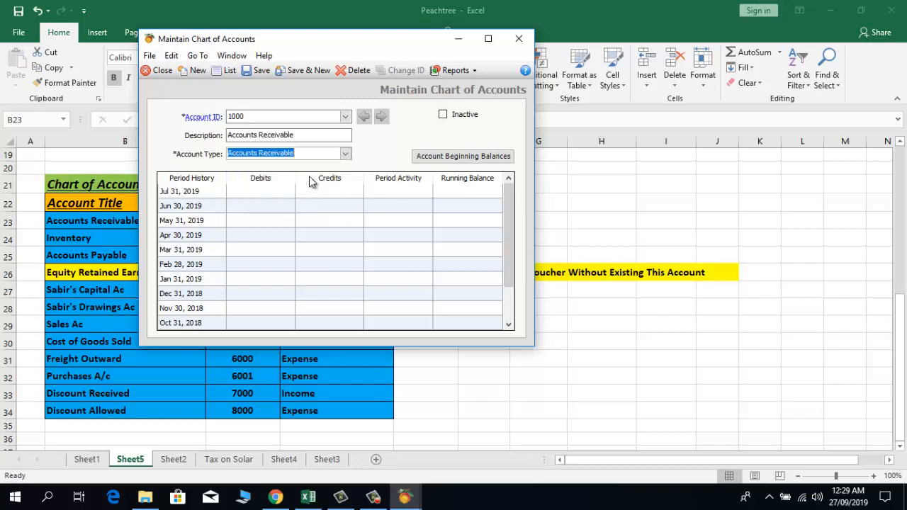
left_click(313, 70)
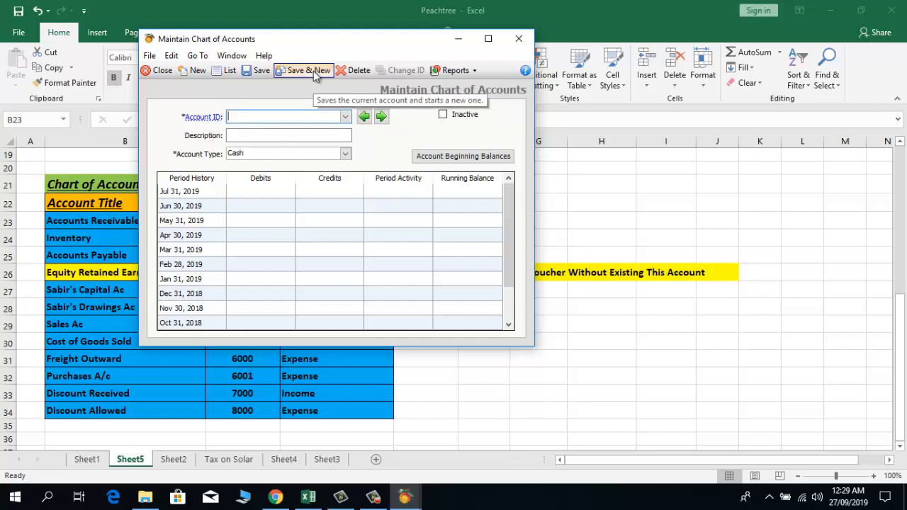
left_click(304, 499)
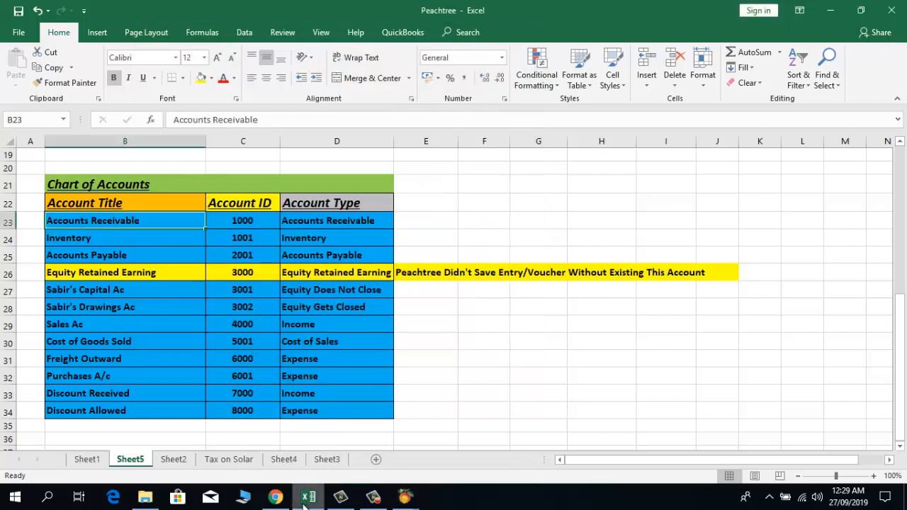
key("Down")
key("Right")
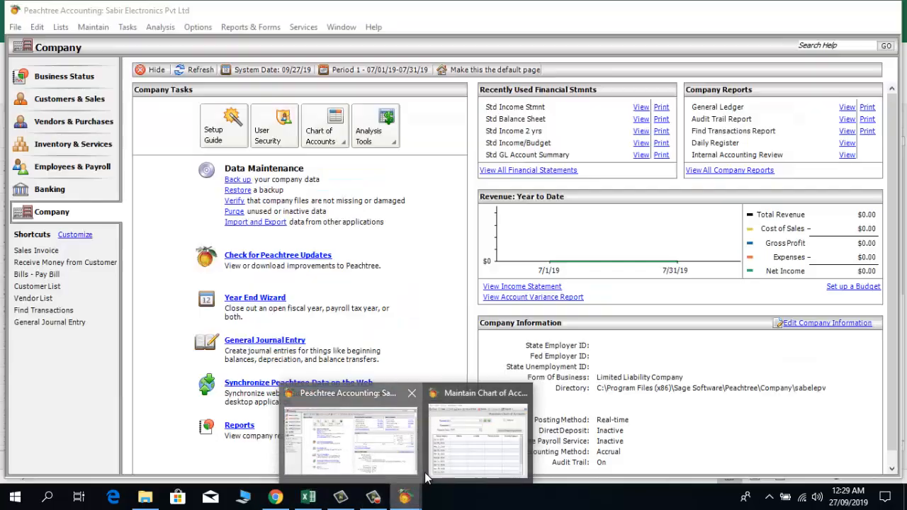
left_click(425, 472)
mouse_move(404, 497)
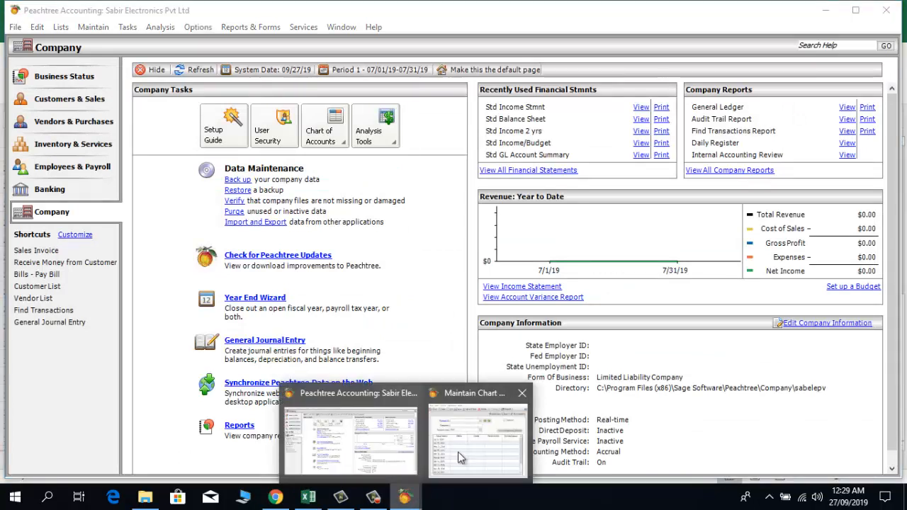
left_click(458, 451)
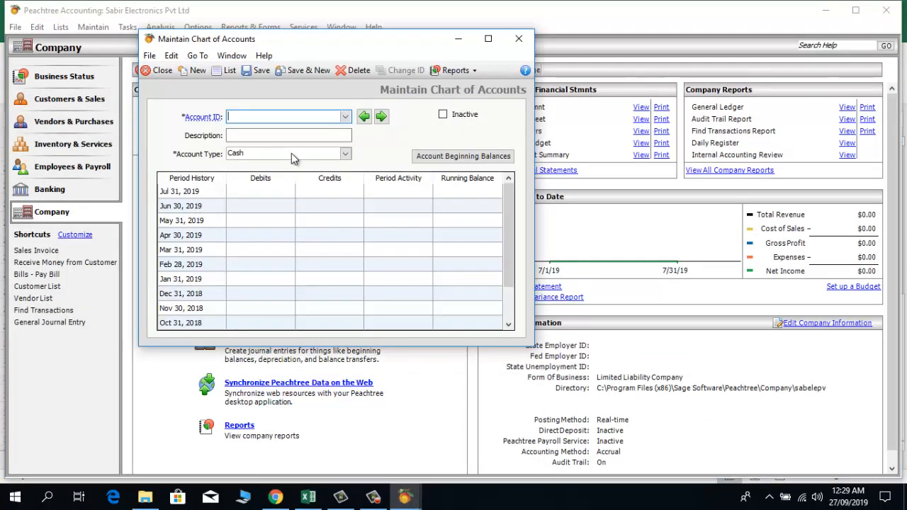
Step: Save account 1001, Inventory, with account type Inventory, then bring back the Excel sheet
type("1001")
key("Tab")
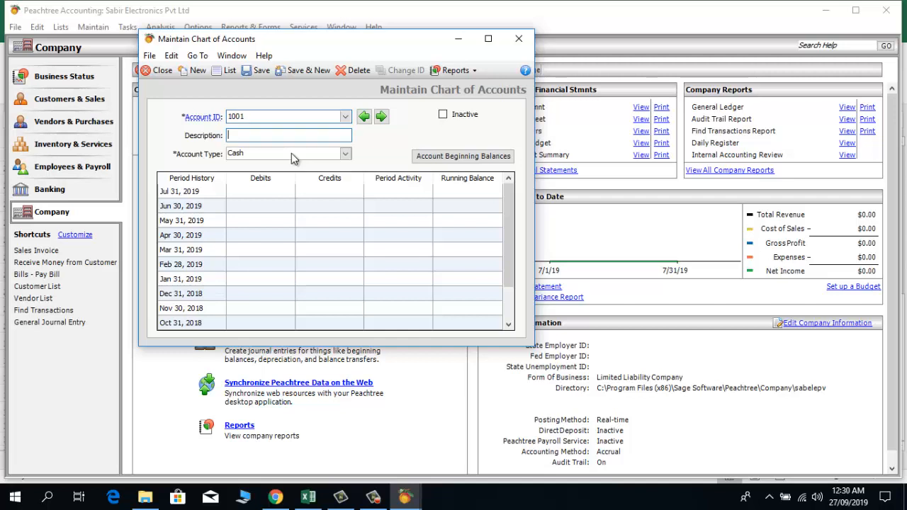
type("Inventory")
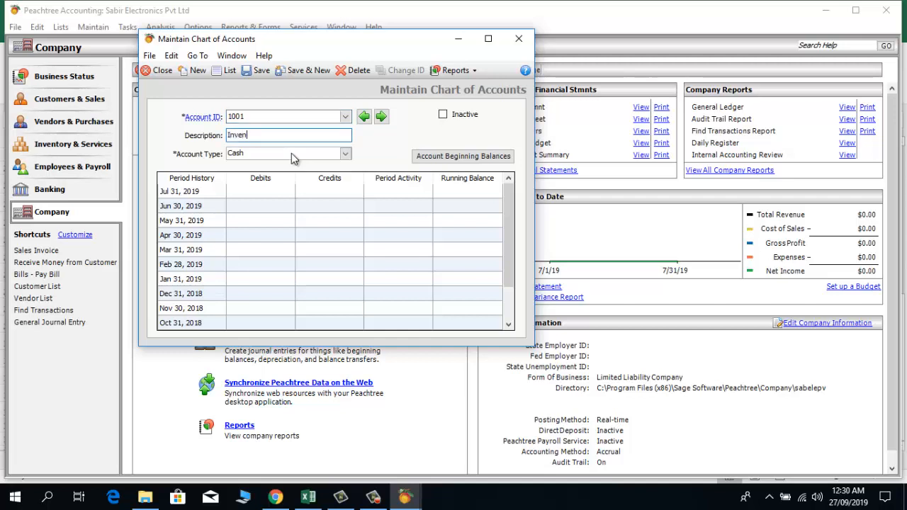
left_click(345, 155)
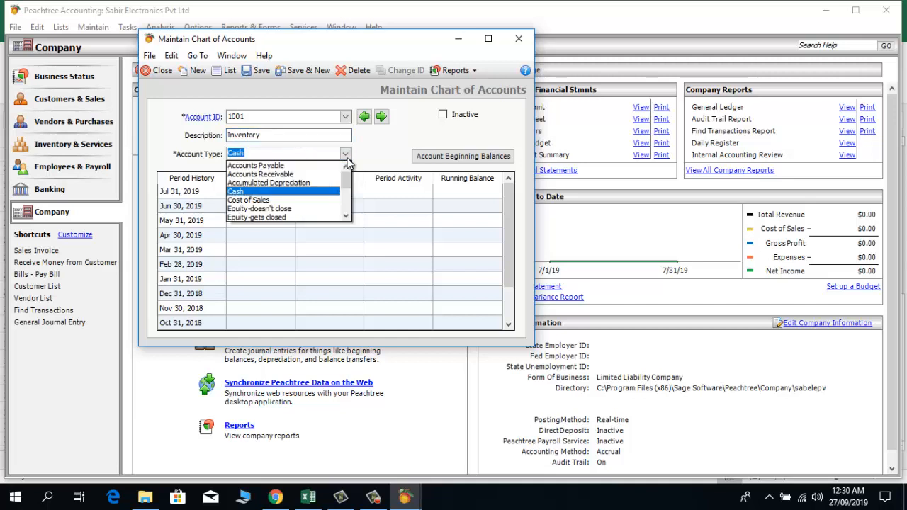
left_click(346, 217)
left_click(346, 217)
left_click(346, 217)
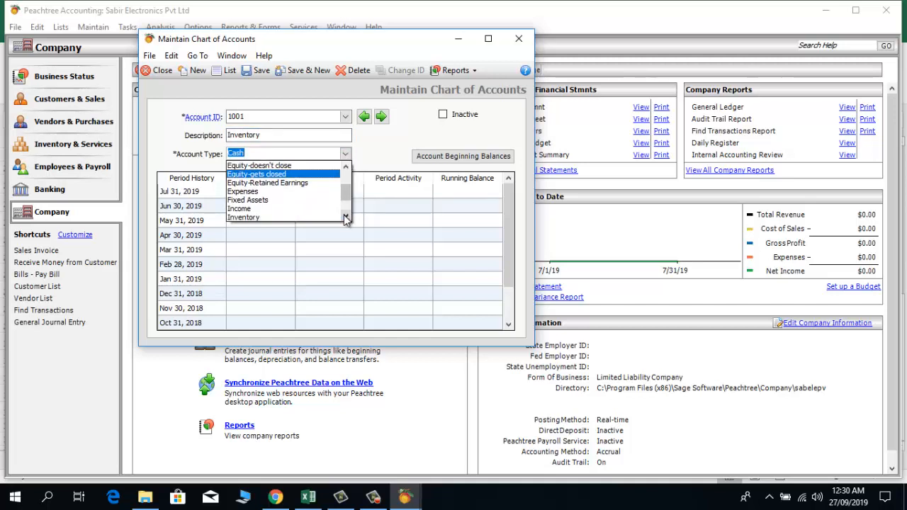
left_click(346, 217)
left_click(276, 210)
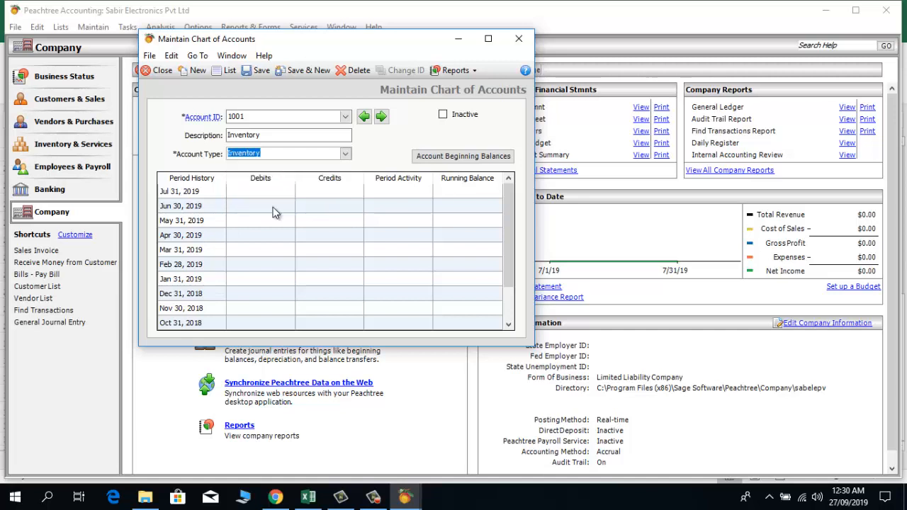
left_click(306, 70)
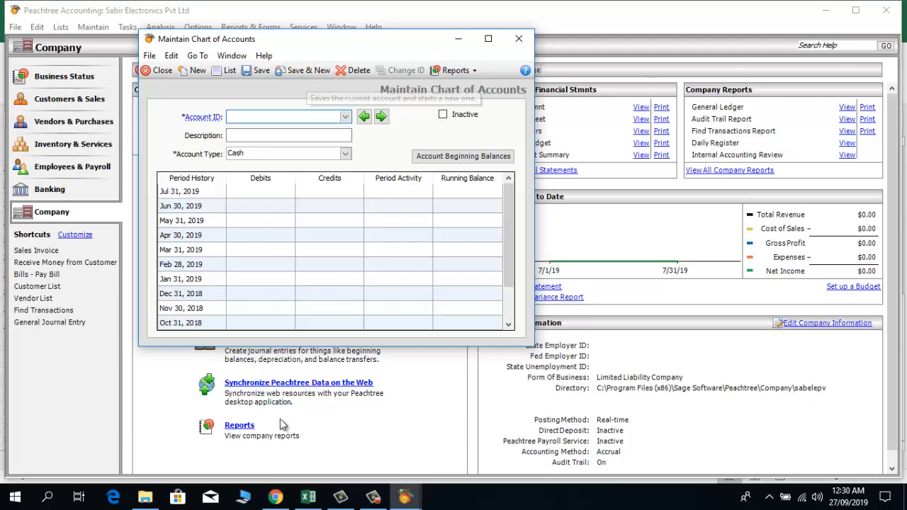
left_click(308, 497)
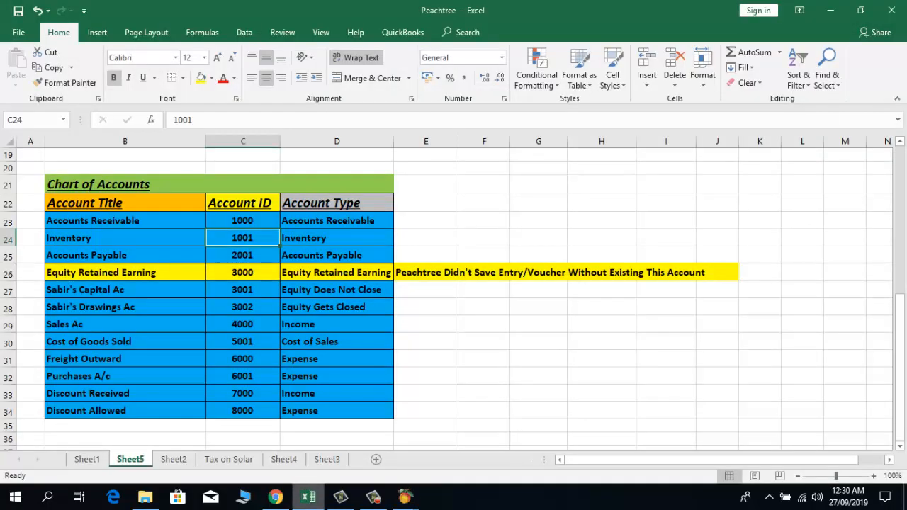
Step: Correct the Accounts Payable ID in cell C25 from 2001 to 2000
left_click(243, 255)
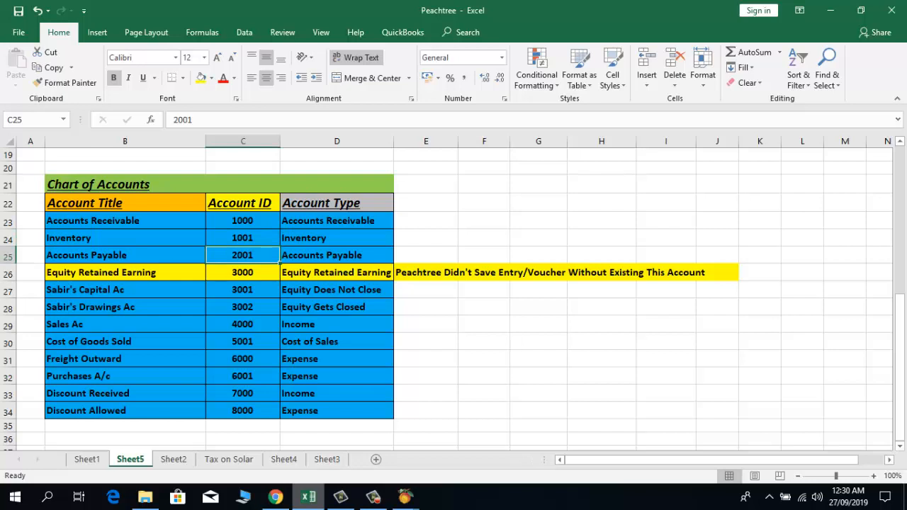
key("F2")
key("BackSpace")
type("2")
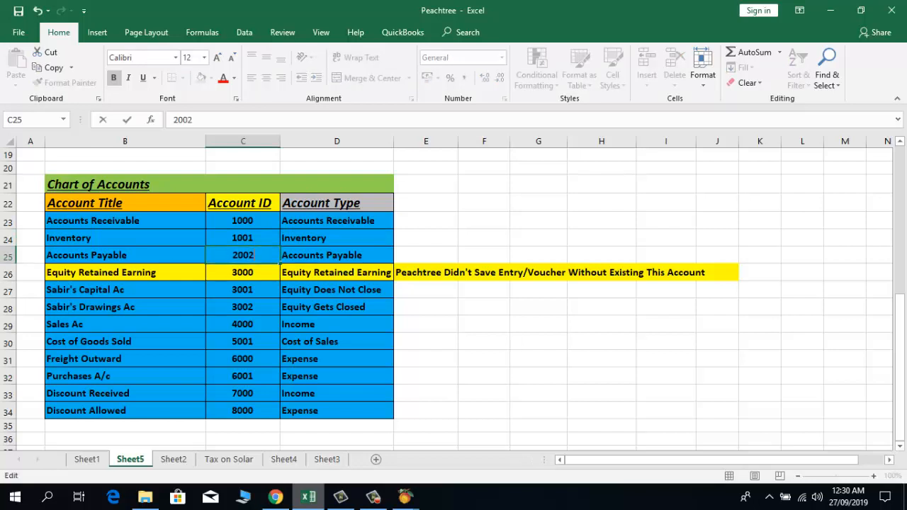
key("BackSpace")
type("0")
key("Return")
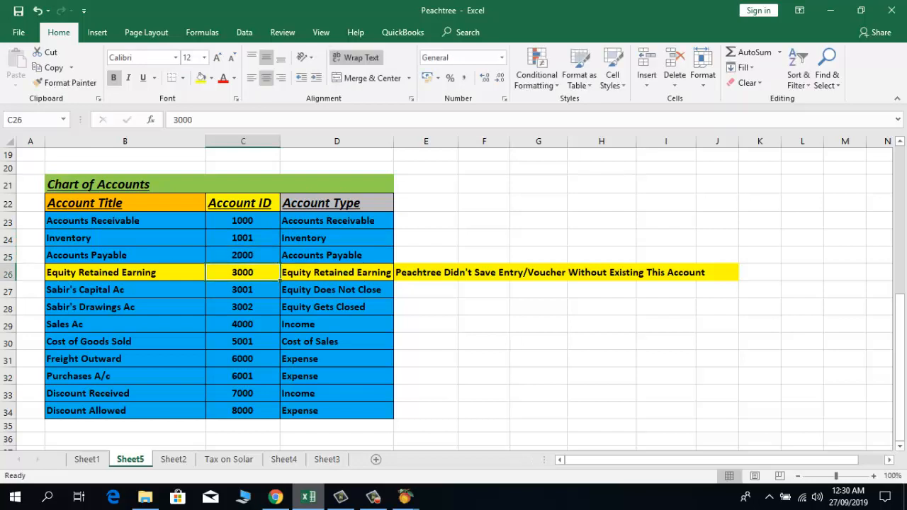
key("Up")
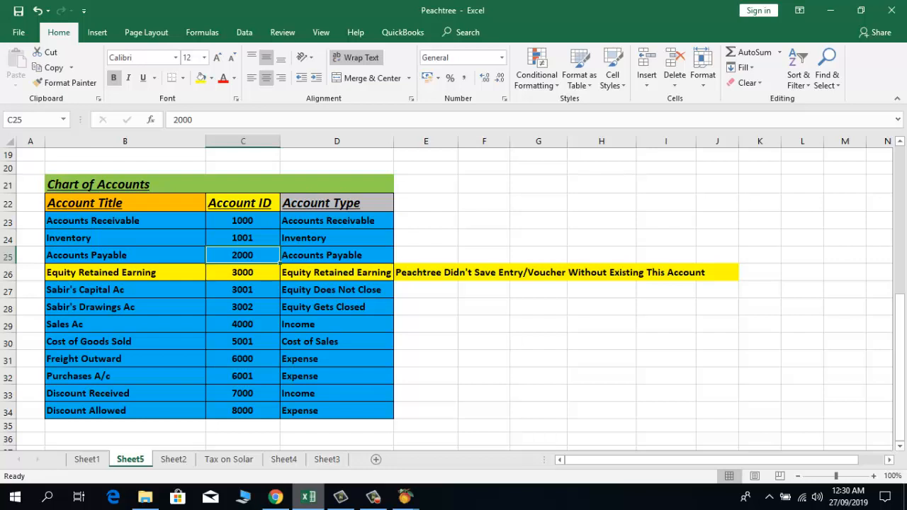
Step: Review the Liabilities and Equity ID ranges, then return to Maintain Chart of Accounts
left_click(242, 273)
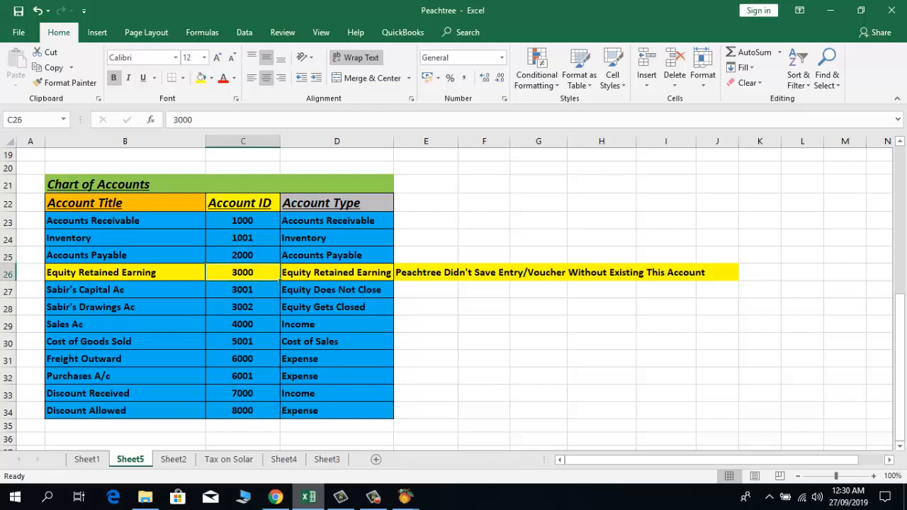
key("Up")
key("Up")
key("Up")
key("Up")
key("Up")
key("Up")
key("Up")
key("Up")
key("Up")
key("Down")
key("Down")
key("Down")
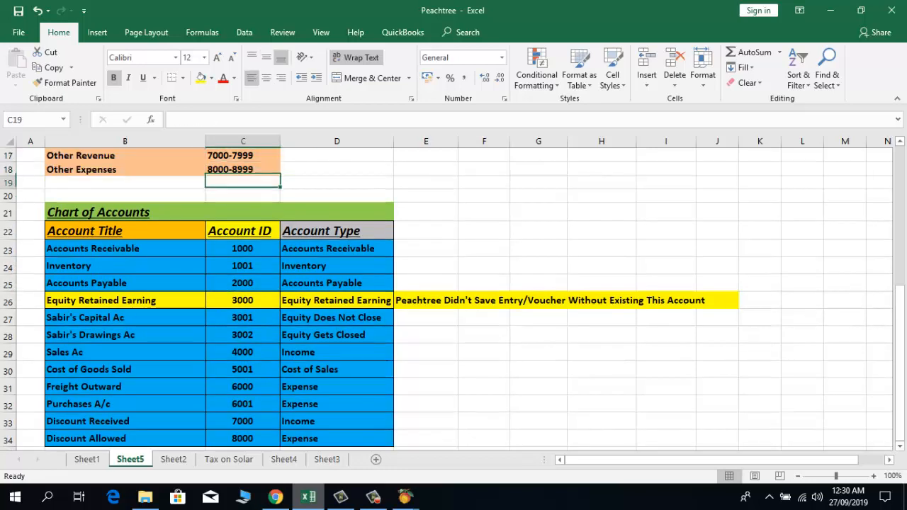
key("Down")
key("Down")
key("Down")
key("Down")
key("Down")
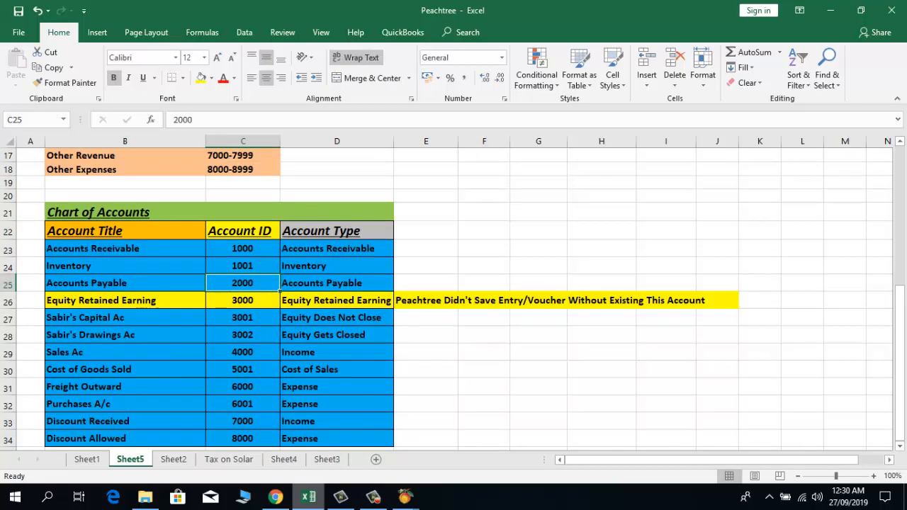
key("Up")
key("Up")
key("Up")
key("Up")
key("Up")
key("Up")
key("Up")
key("Up")
key("Up")
key("Up")
key("Up")
key("Up")
key("Up")
key("Up")
key("Up")
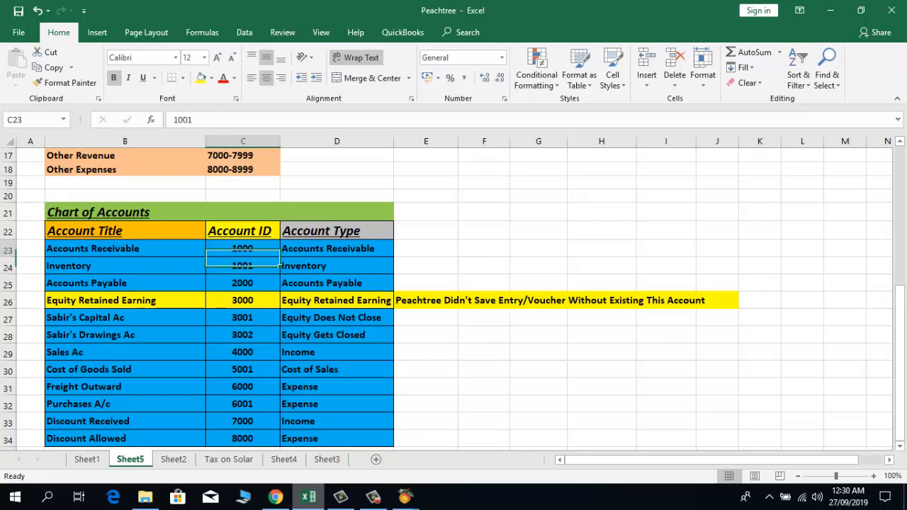
key("Down")
key("Down")
key("Down")
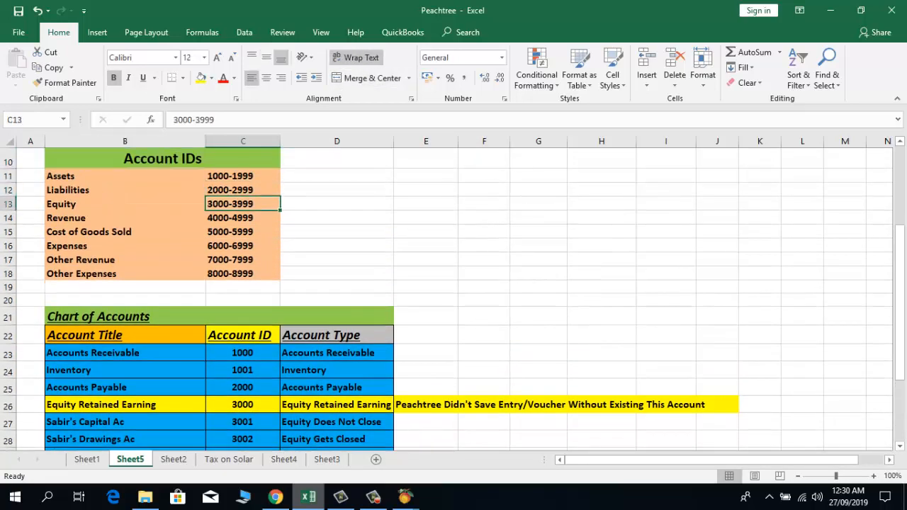
key("Left")
key("Up")
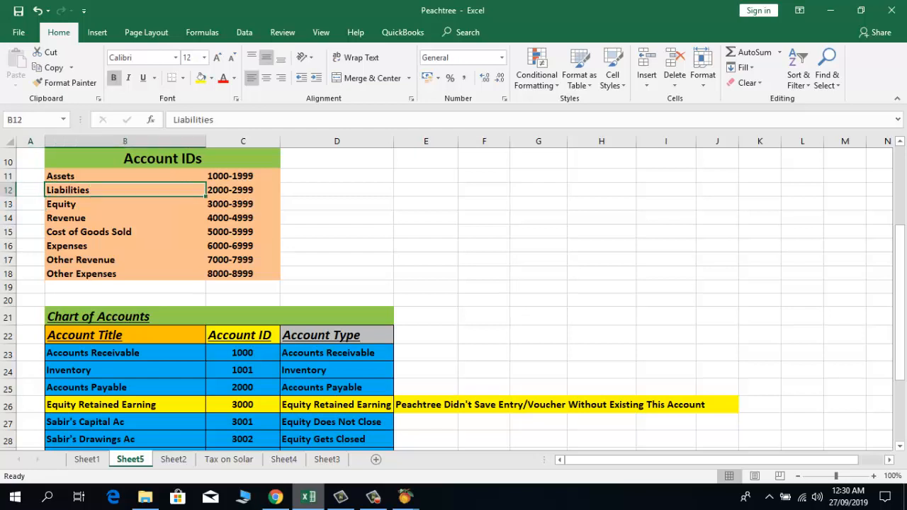
key("Right")
key("Down")
key("Down")
key("Down")
key("Down")
key("Down")
key("Down")
key("Down")
key("Down")
key("Down")
key("Down")
key("Down")
key("Down")
key("Down")
key("Down")
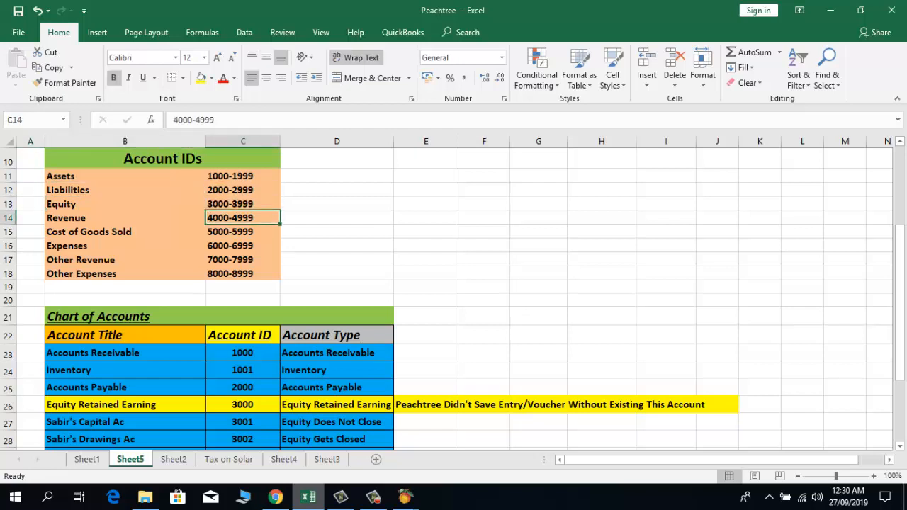
key("Down")
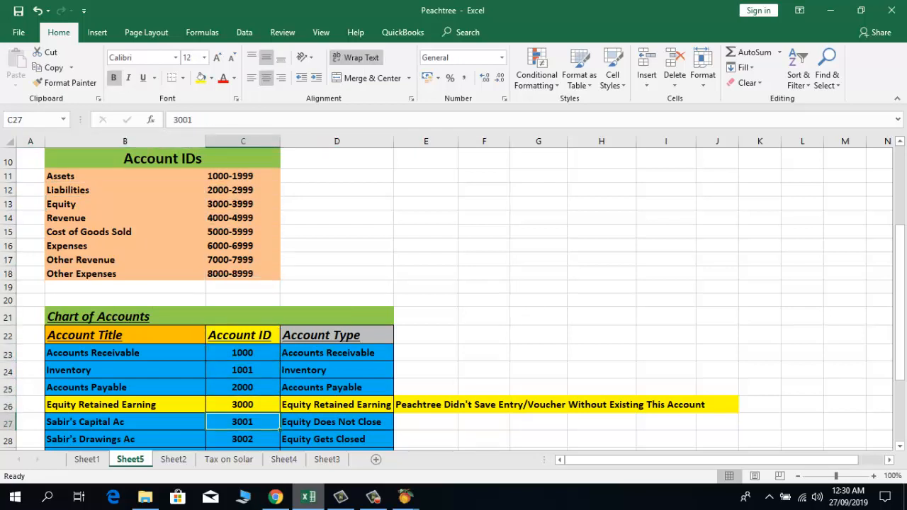
key("Down")
key("Down")
key("Down")
key("Down")
key("Down")
key("Up")
key("Up")
key("Up")
key("Up")
key("Up")
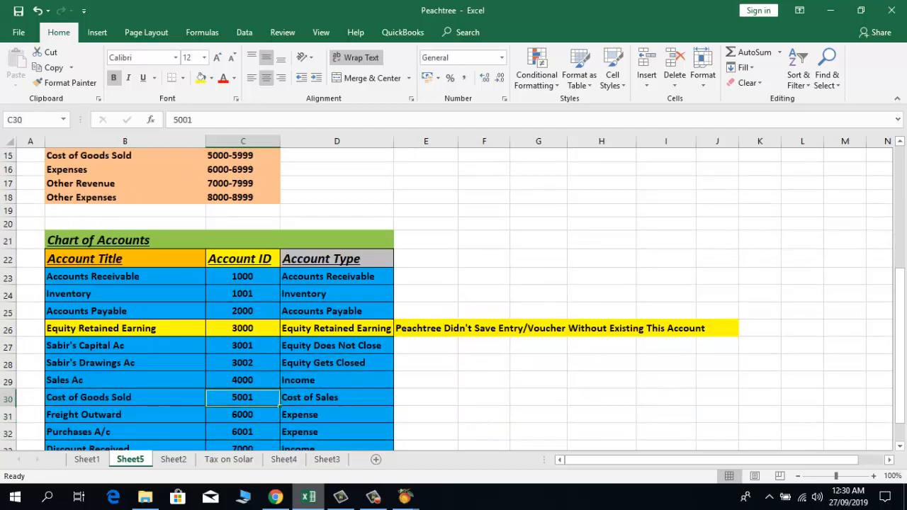
key("Up")
key("Up")
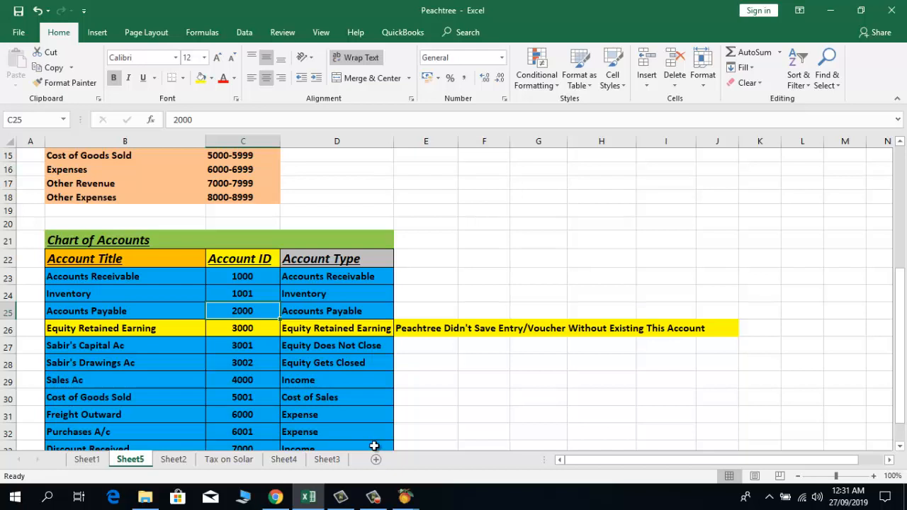
mouse_move(404, 497)
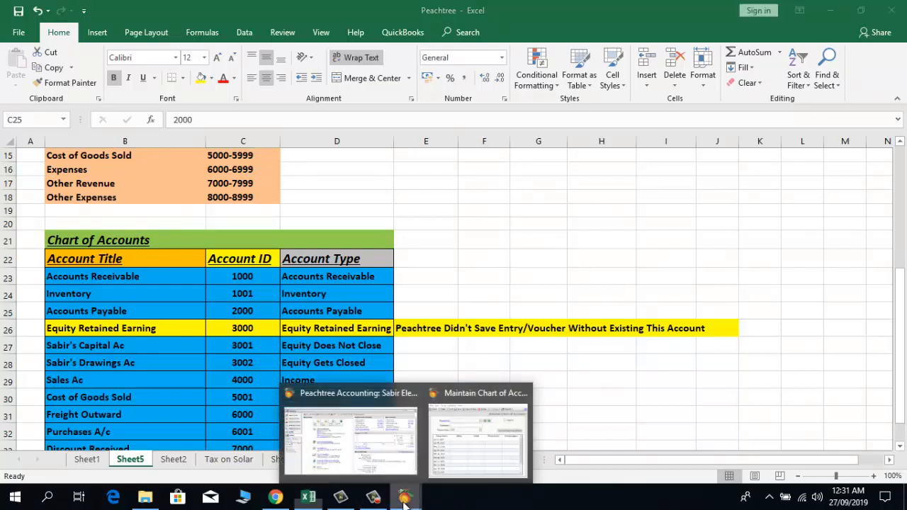
left_click(456, 474)
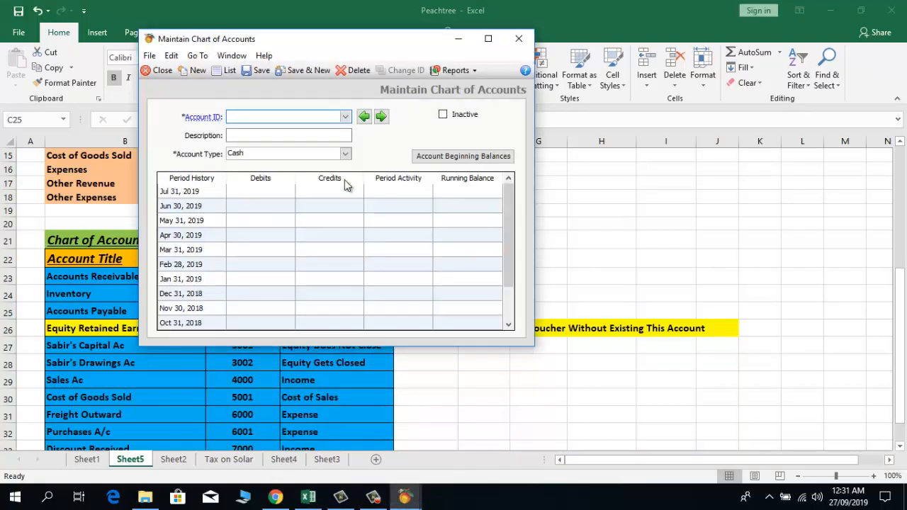
Step: Save account 2000, Accounts Payable, with account type Accounts Payable
left_click_drag(314, 37, 538, 101)
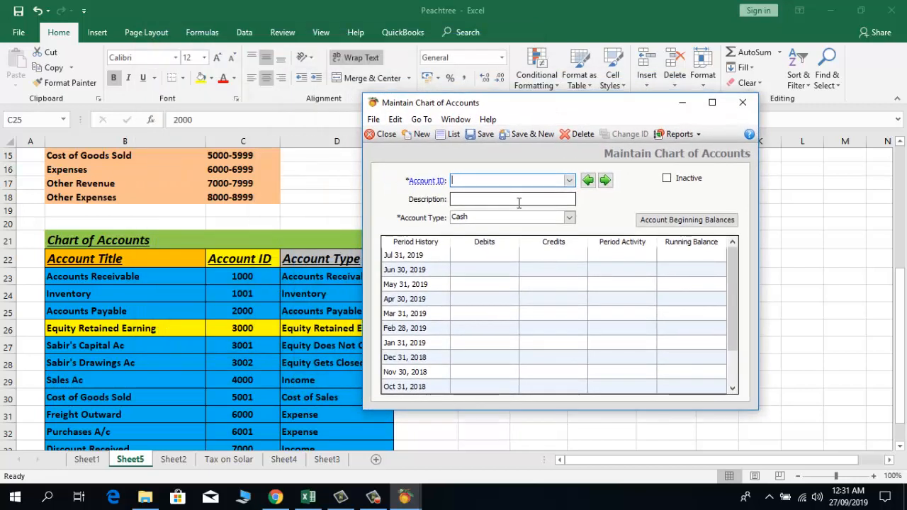
type("2000")
left_click(519, 202)
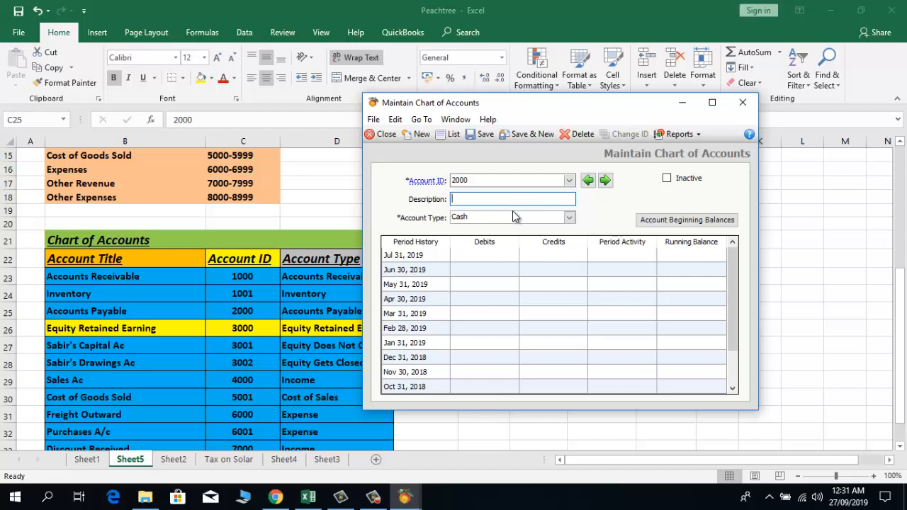
type("Accounts Payable")
left_click(569, 216)
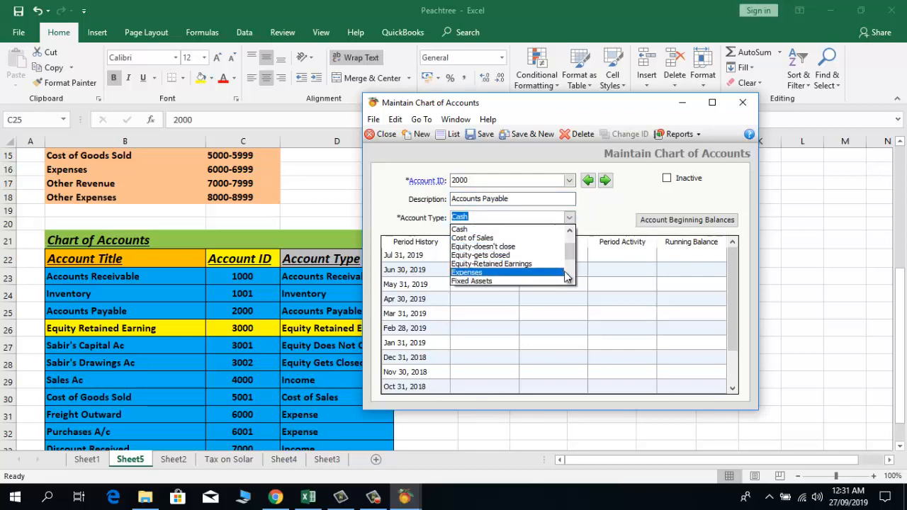
left_click_drag(569, 255, 569, 243)
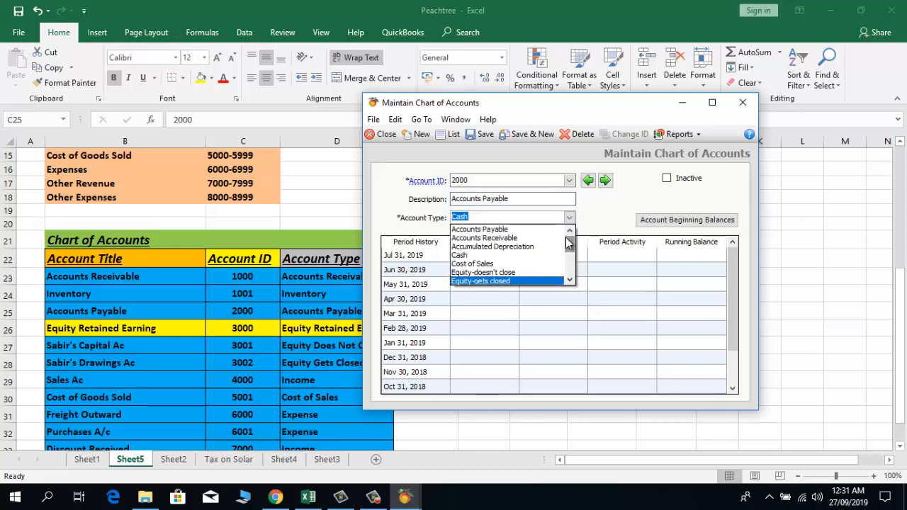
left_click(538, 229)
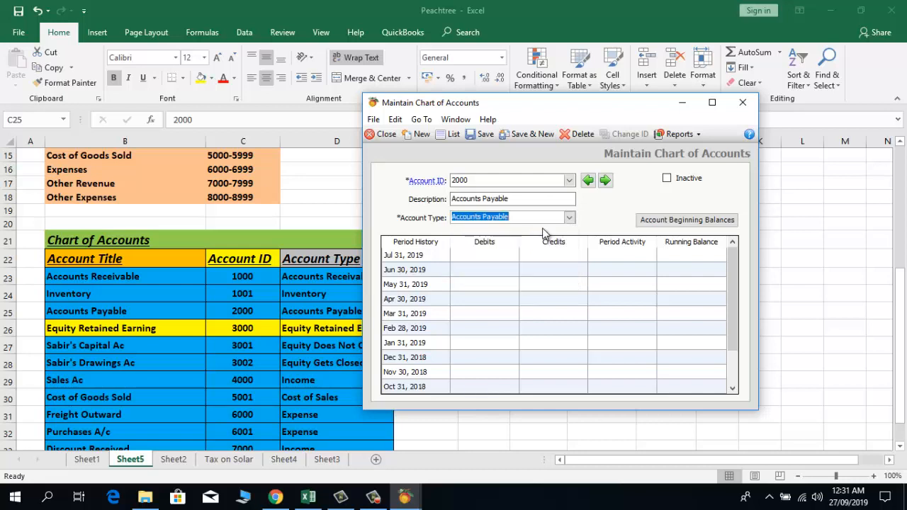
left_click(528, 136)
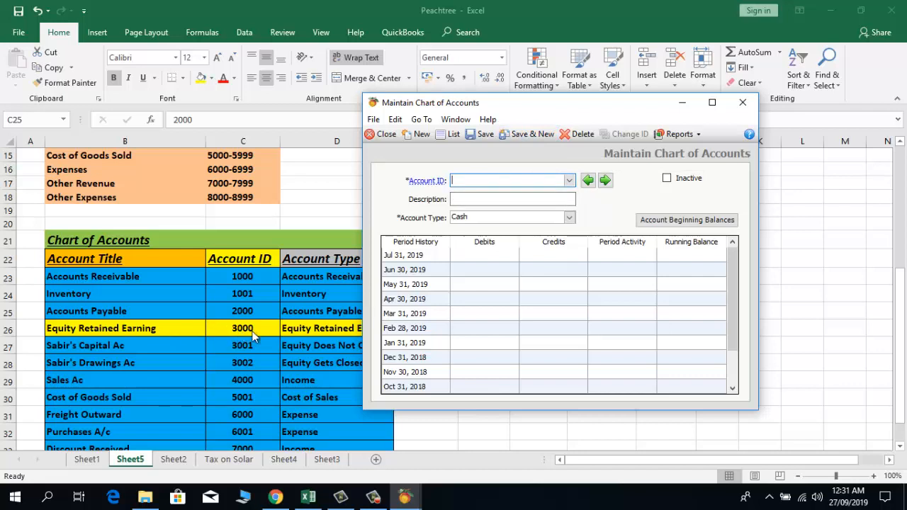
Step: Save account 3000, Equity Retained Earnings, with type Equity-Retained Earnings
type("3000")
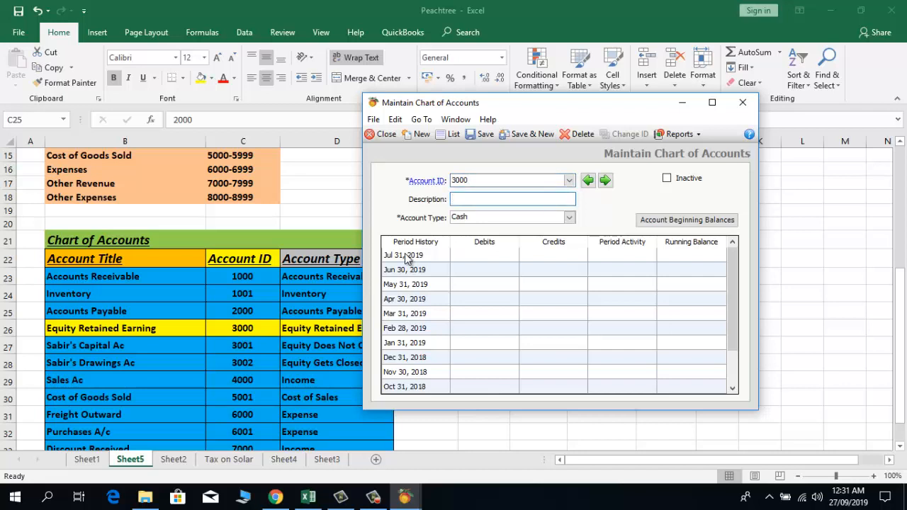
left_click(569, 217)
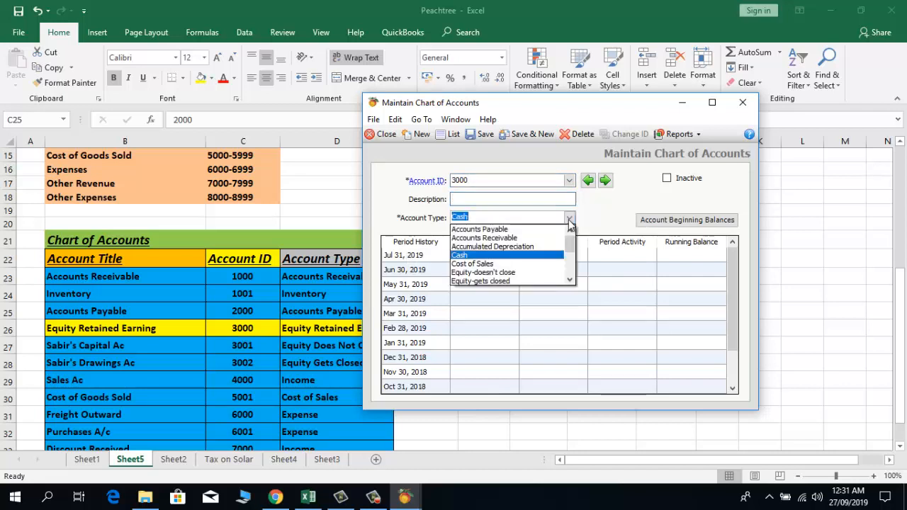
left_click(569, 281)
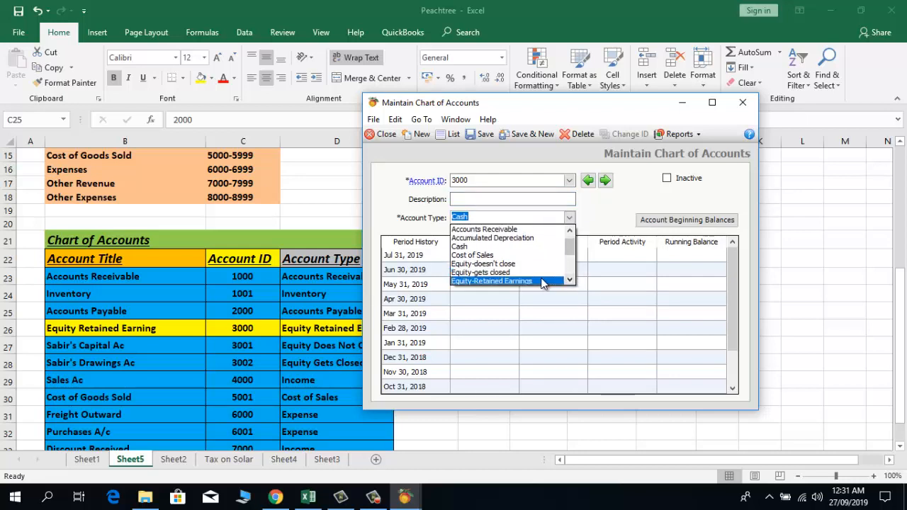
left_click(543, 281)
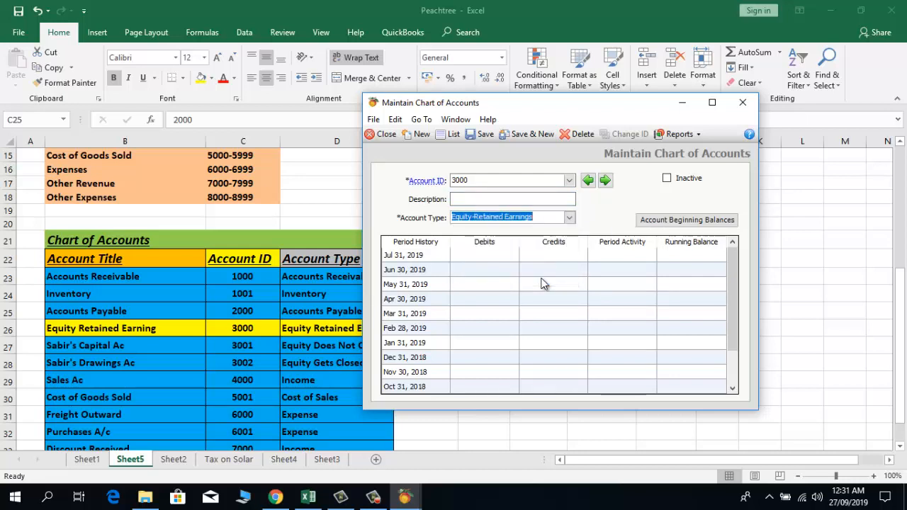
left_click(522, 200)
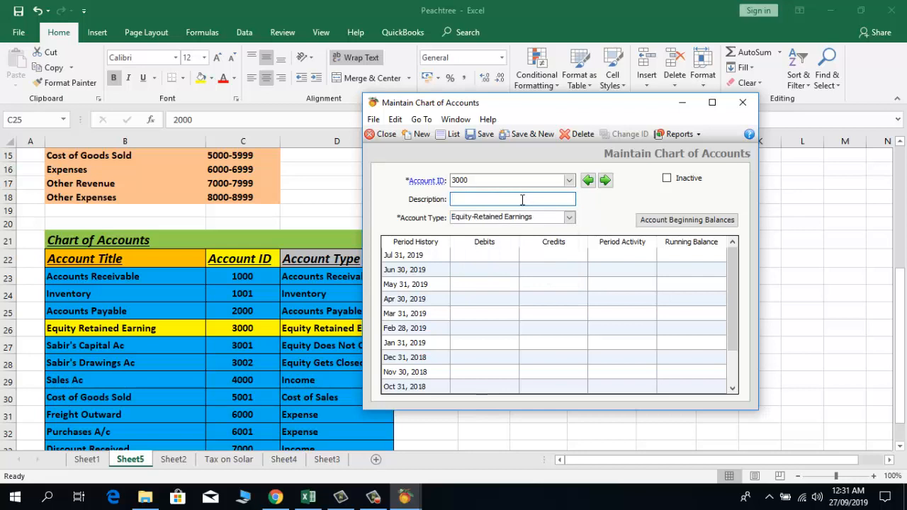
type("Equity Retained Earning")
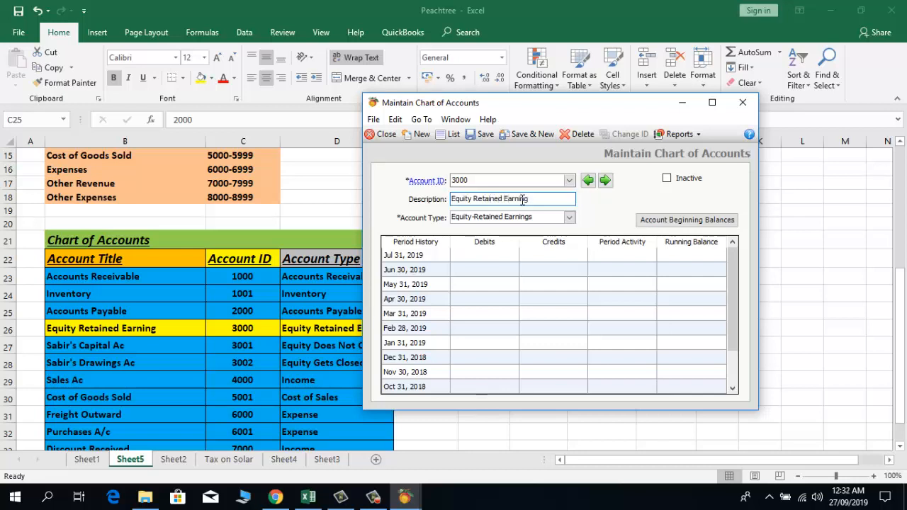
type("s")
left_click(527, 134)
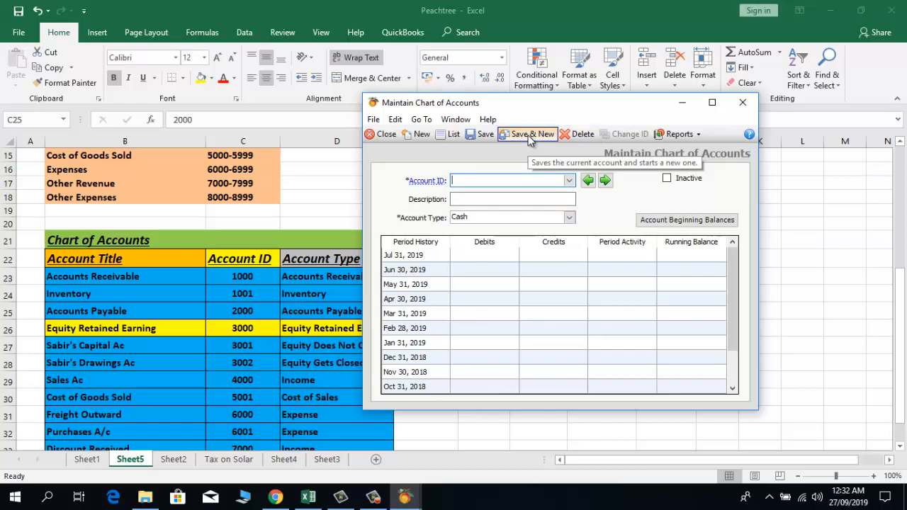
Step: Save account 3001 for the owner's capital with account type Equity-doesn't close
type("3001")
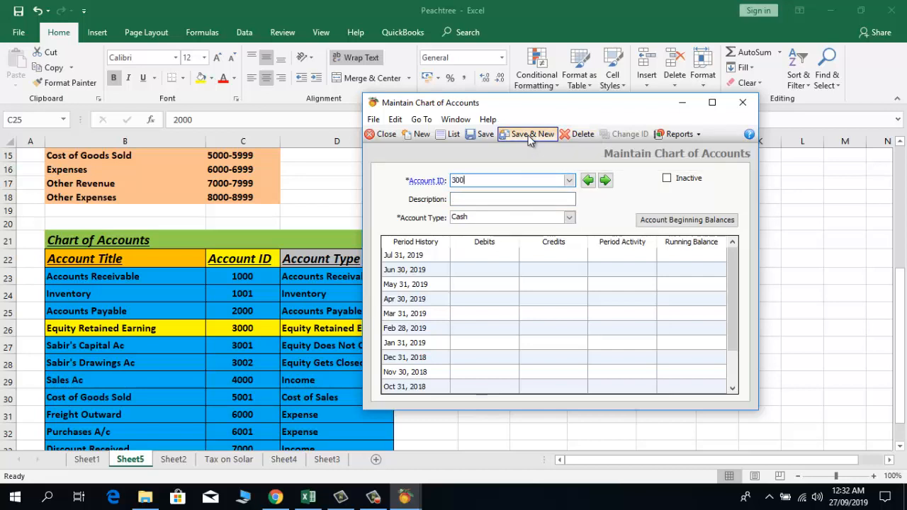
left_click(569, 220)
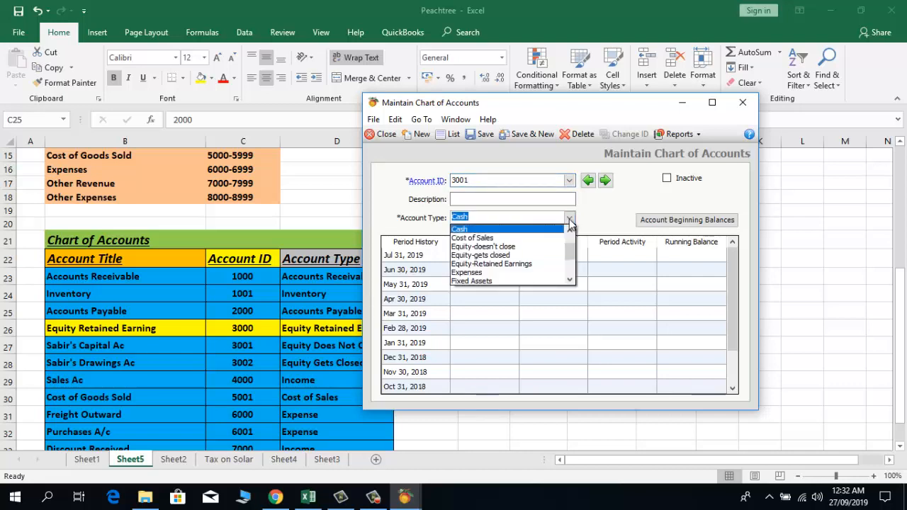
left_click(532, 248)
left_click(513, 197)
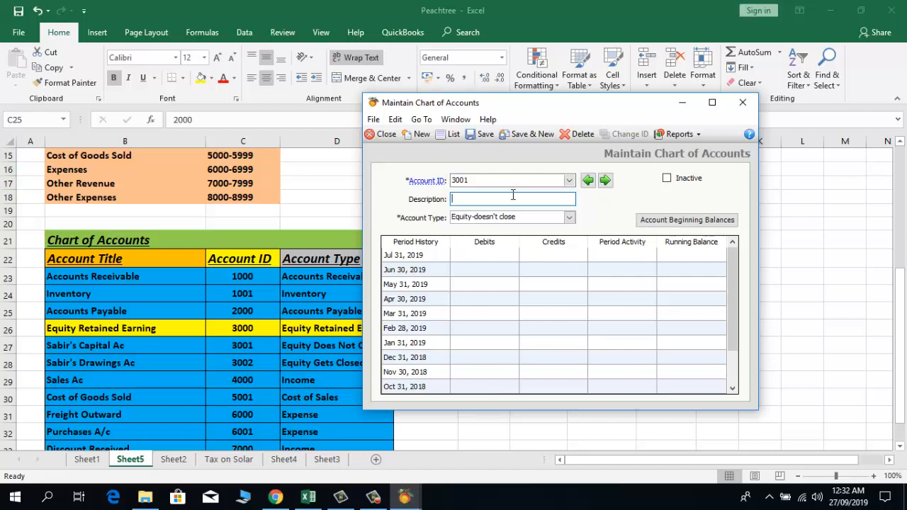
type("Sabir's Capital A/c")
left_click(532, 135)
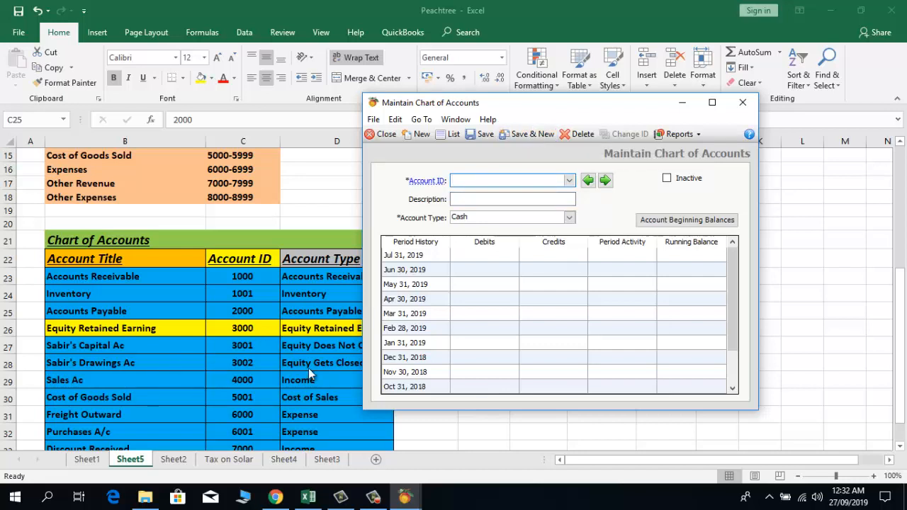
Step: Save account 3002 for the owner's drawings as Equity-gets closed, then bring back the Excel sheet
type("3002`")
key("Tab")
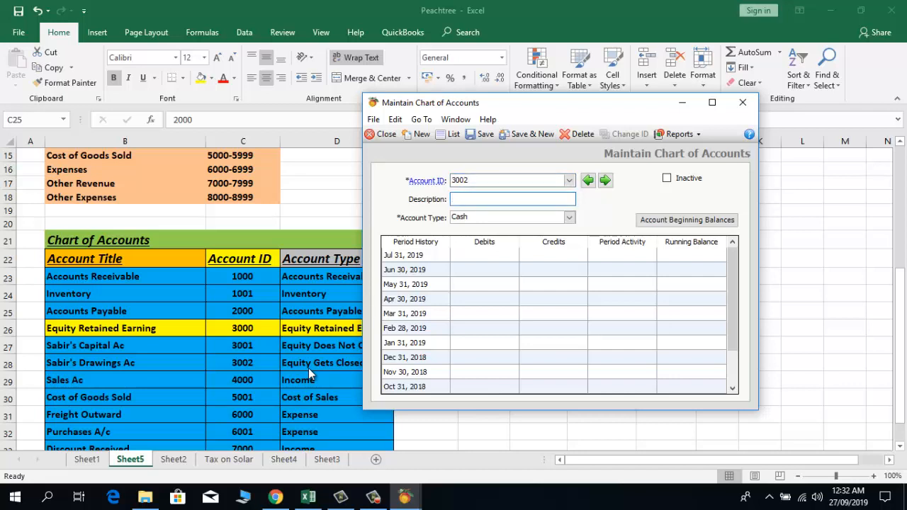
type("Sabir's Drawings")
key("Tab")
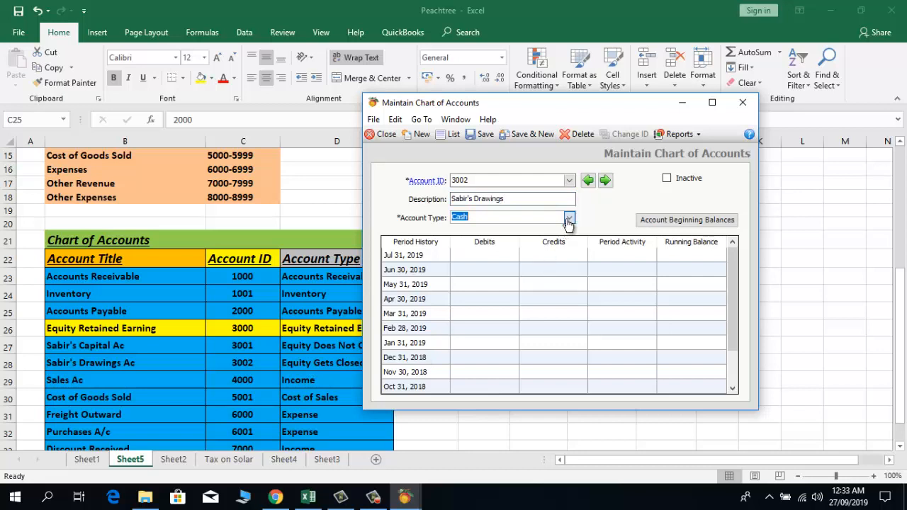
left_click(568, 217)
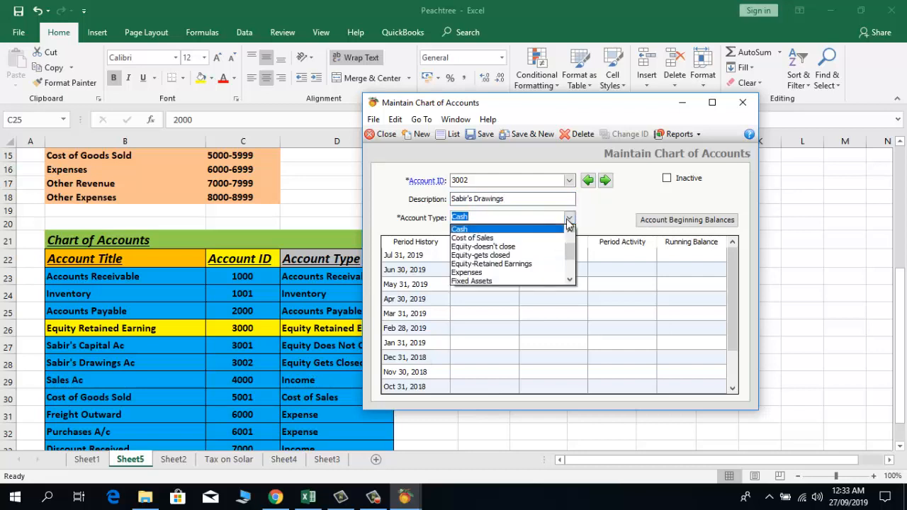
left_click(535, 255)
left_click(531, 134)
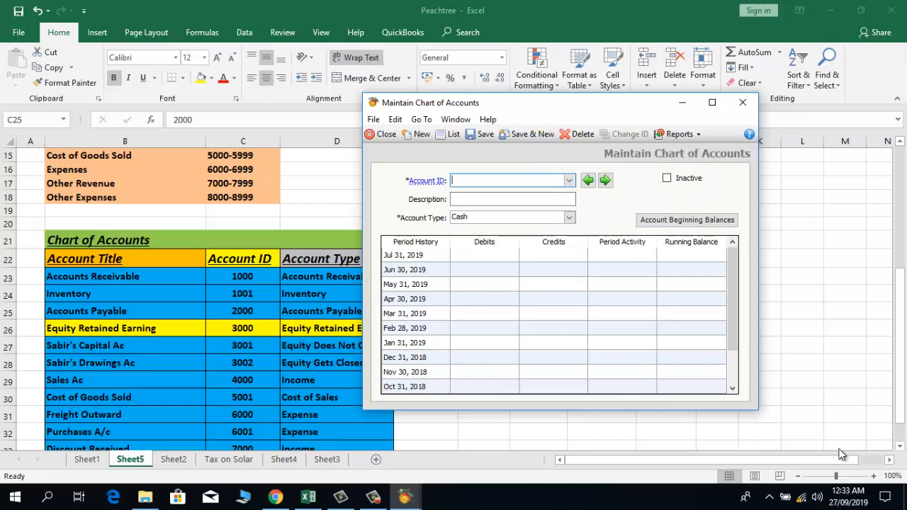
left_click(901, 450)
Step: Bring Maintain Chart of Accounts back and position it beside the reference sheet
left_click(900, 450)
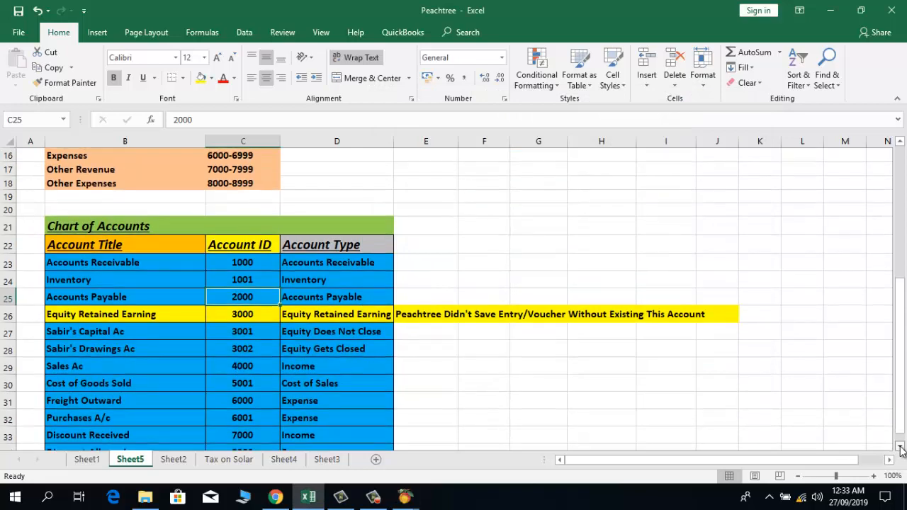
left_click(901, 450)
left_click(900, 450)
left_click(900, 450)
mouse_move(404, 498)
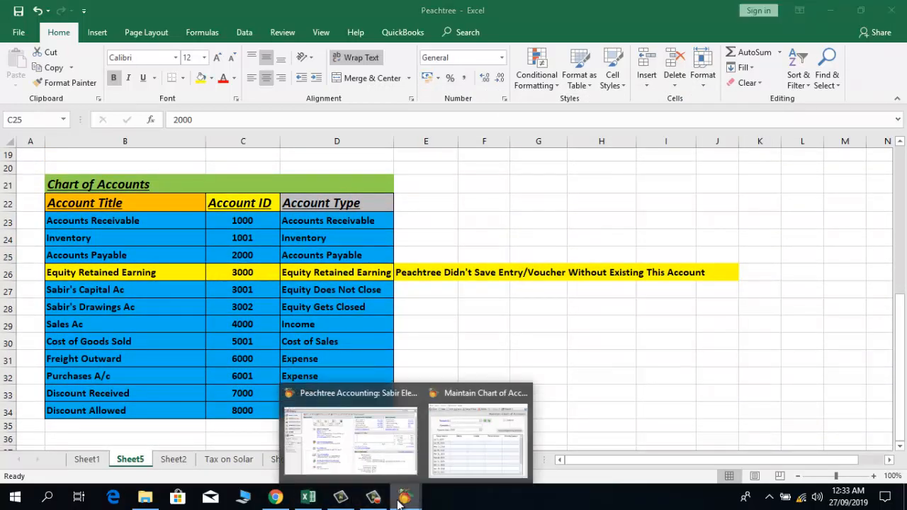
left_click(444, 439)
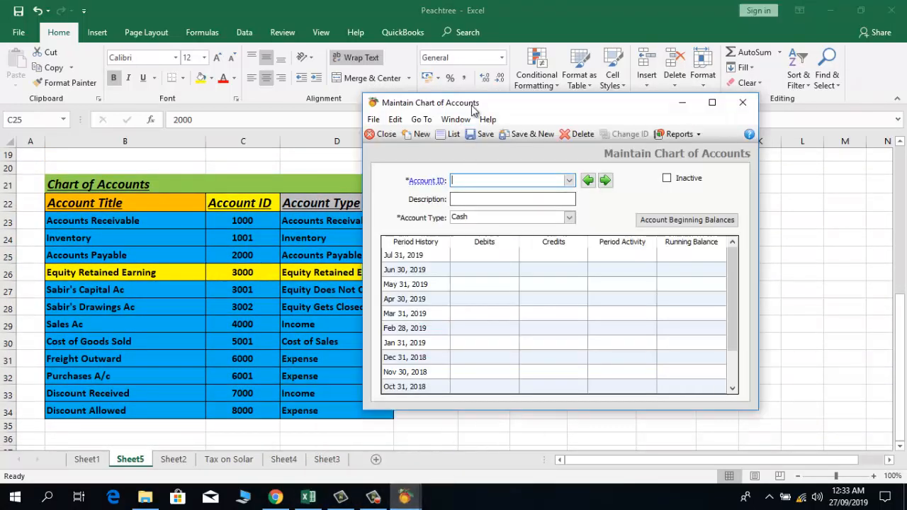
left_click_drag(478, 107, 513, 133)
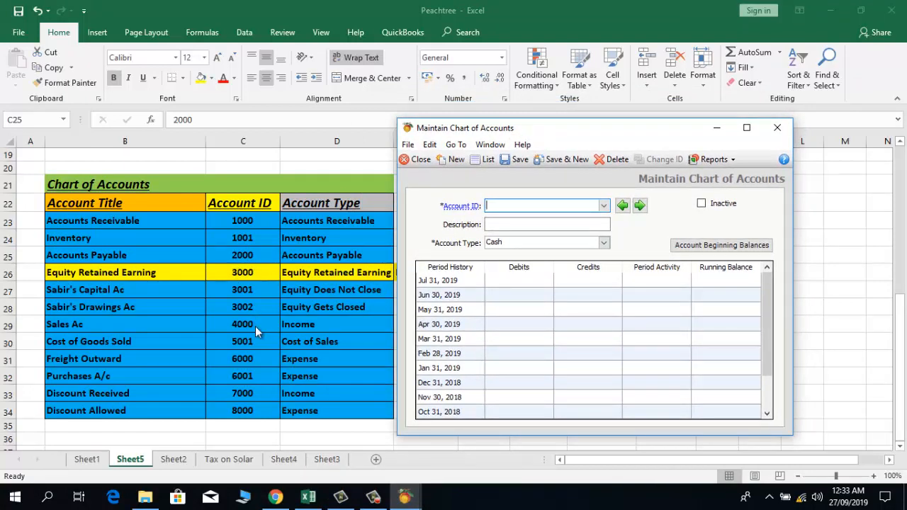
Step: Save account 4000, Sales A/c, with account type Income, then bring back the Excel sheet
left_click(537, 209)
type("4000")
key("Tab")
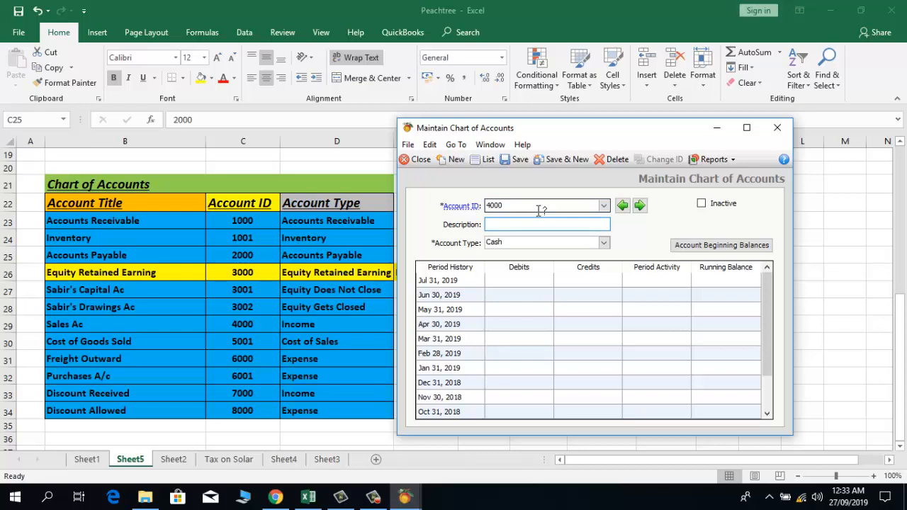
type("Sales A/c")
left_click(599, 245)
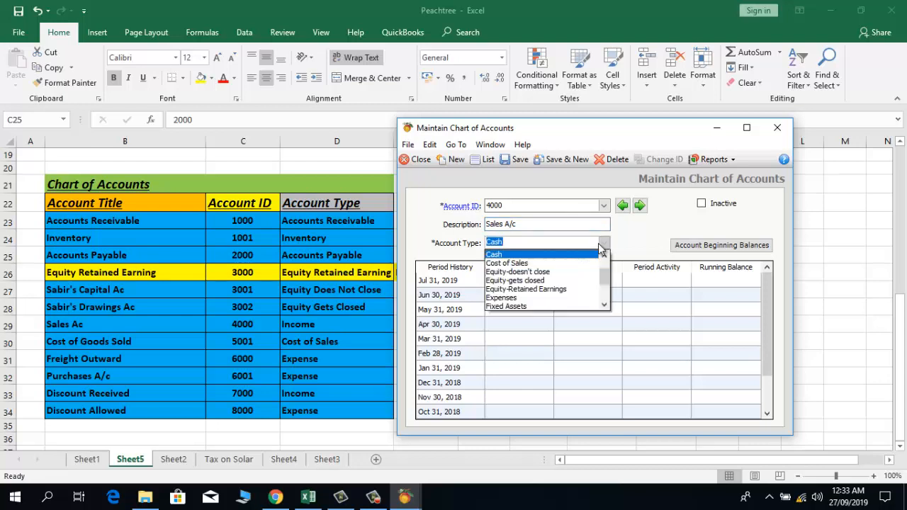
left_click(608, 289)
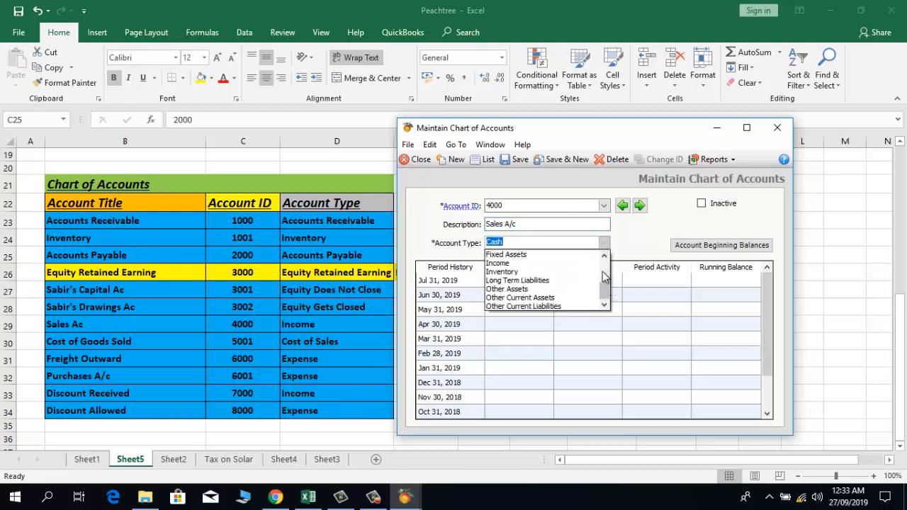
left_click(506, 263)
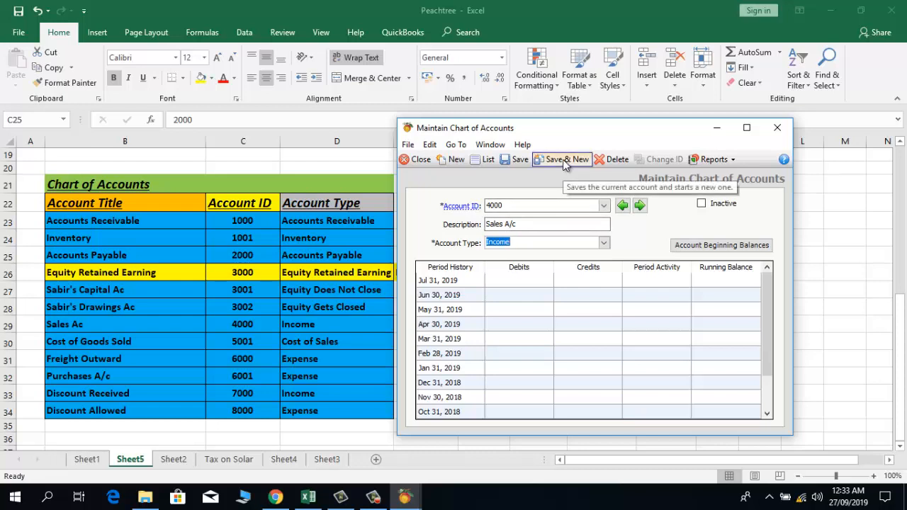
left_click(565, 160)
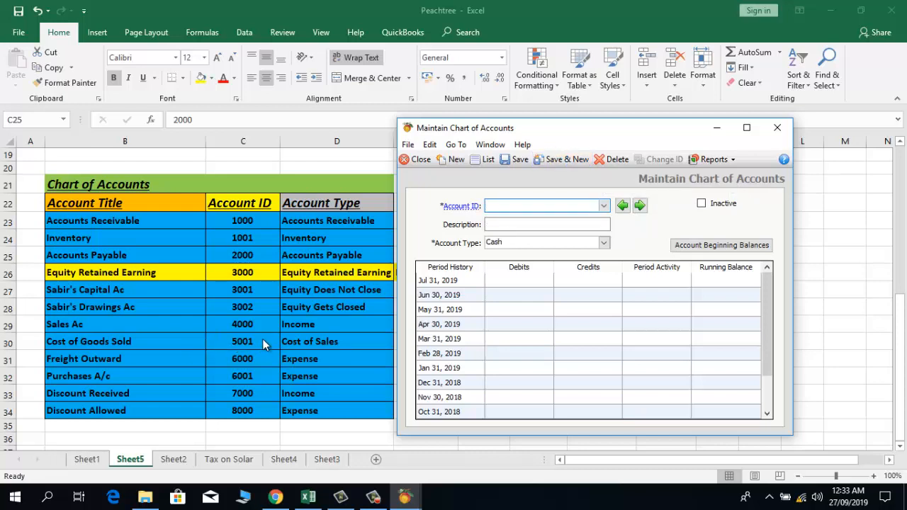
left_click(262, 339)
Step: Correct the Cost of Goods Sold ID in cell C30 from 5001 to 5000
double_click(262, 339)
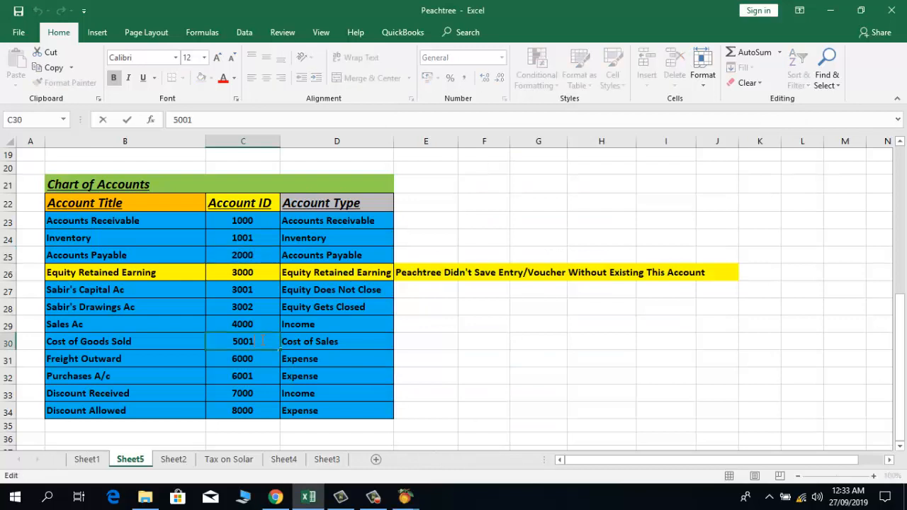
key("BackSpace")
type("0")
key("Return")
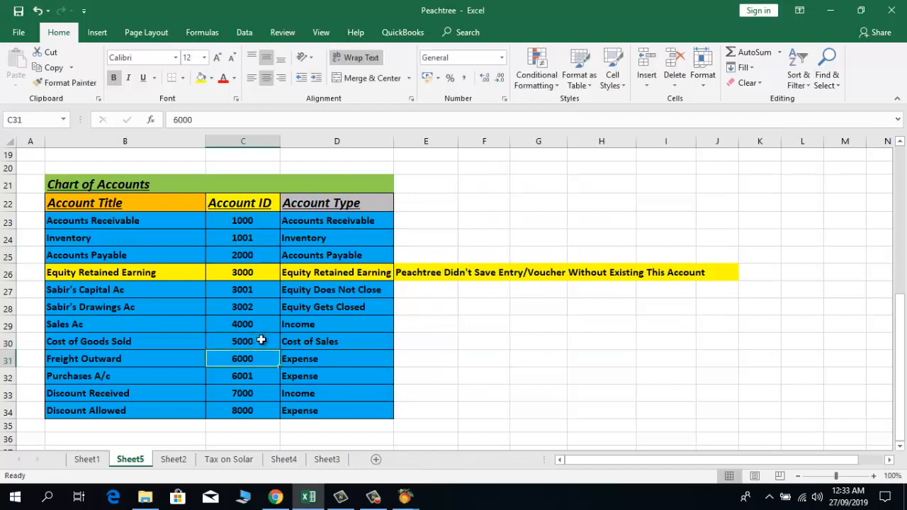
left_click(261, 340)
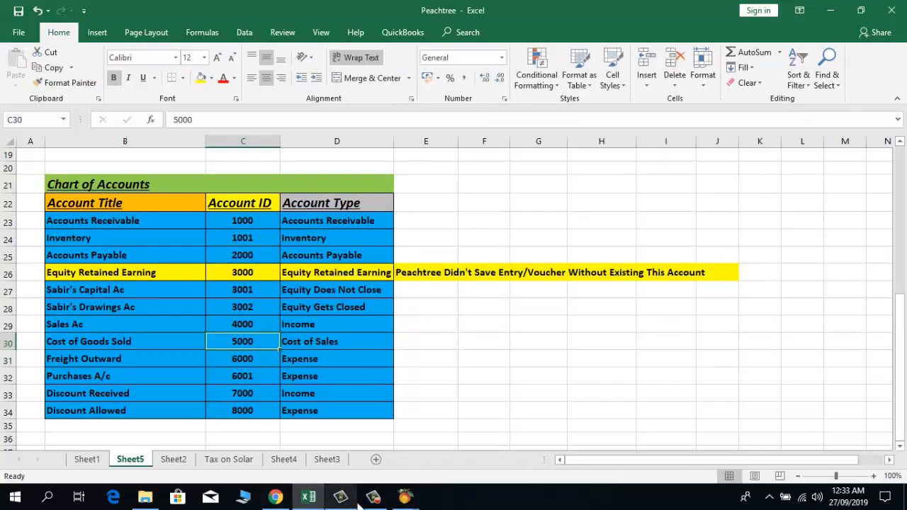
Step: Save account 5000, Cost of Goods, with account type Cost of Sales
mouse_move(405, 497)
left_click(451, 468)
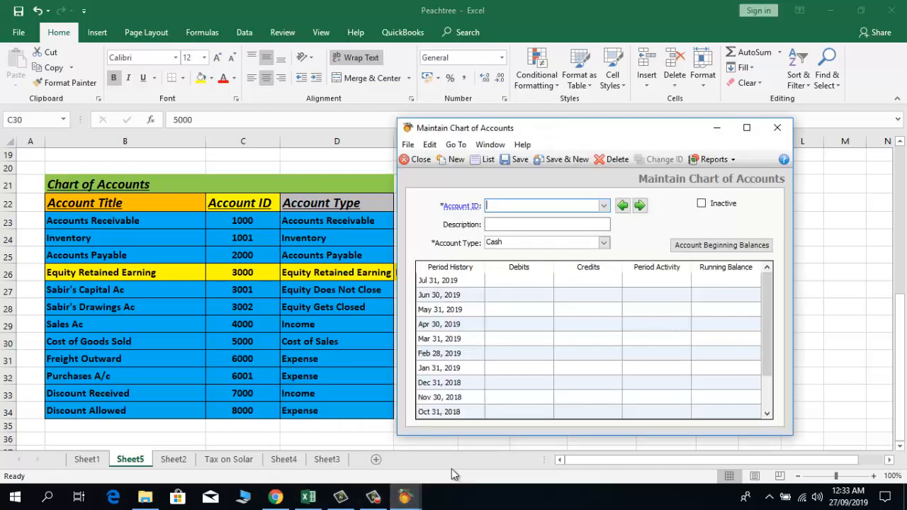
type("5000")
key("Tab")
type("Con")
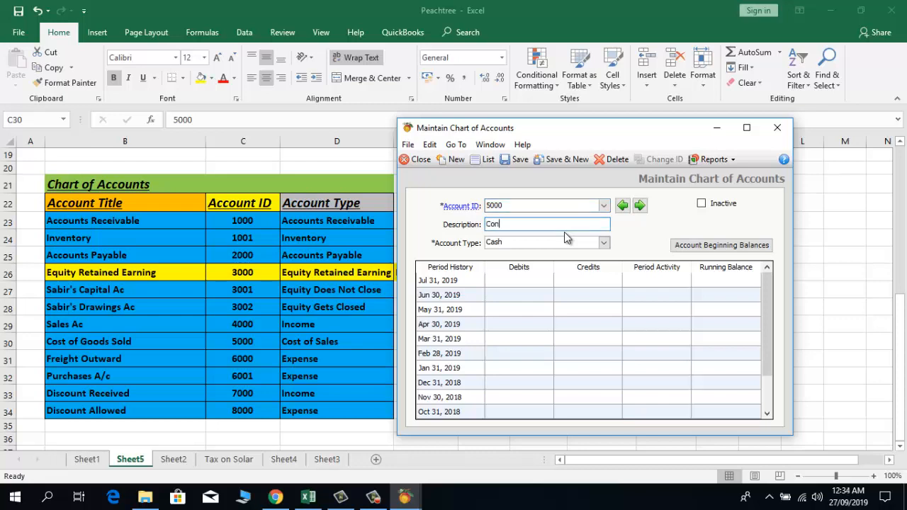
key("BackSpace")
type("st of Goods Sold")
left_click(604, 245)
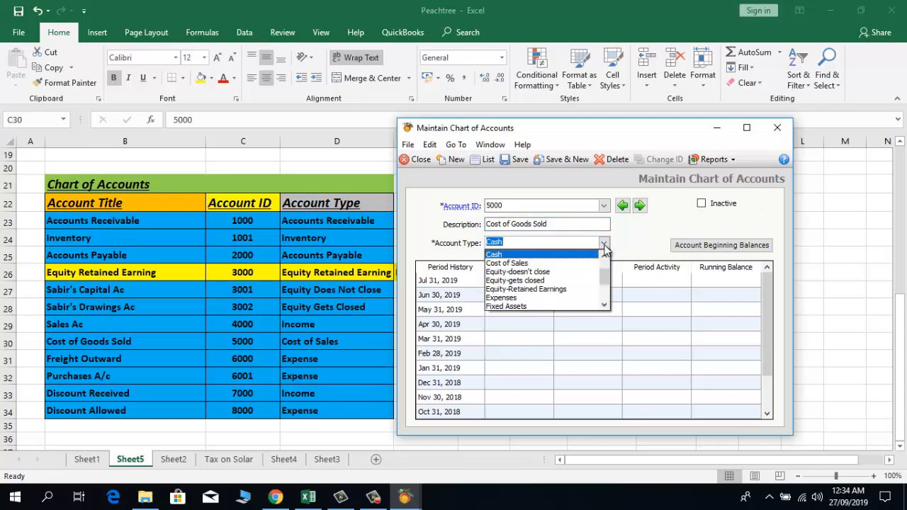
left_click(588, 263)
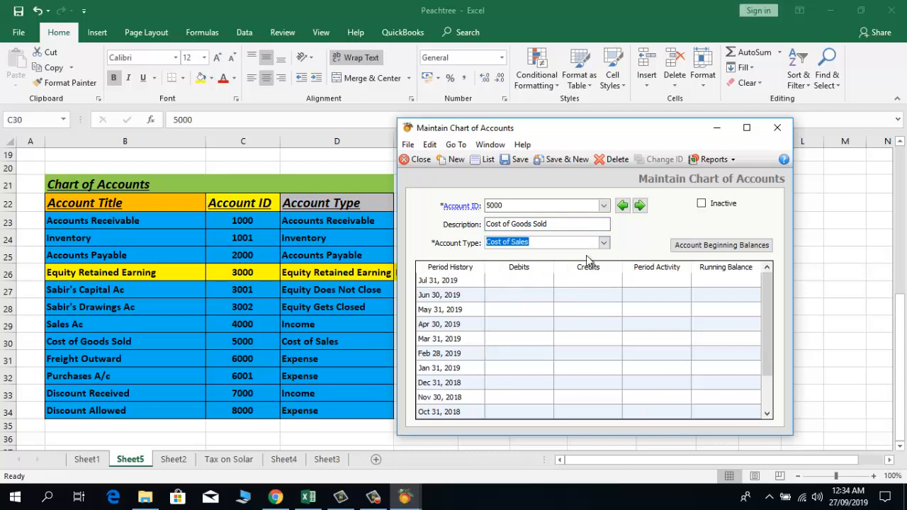
left_click(566, 159)
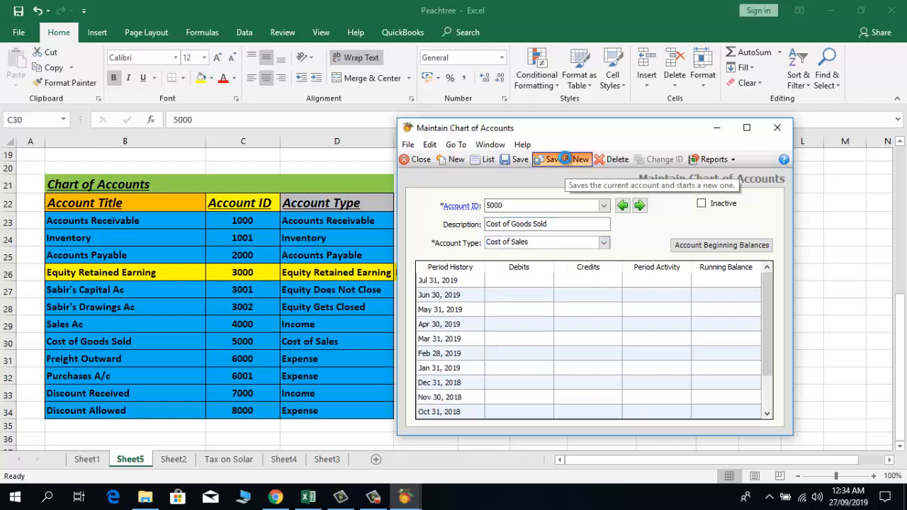
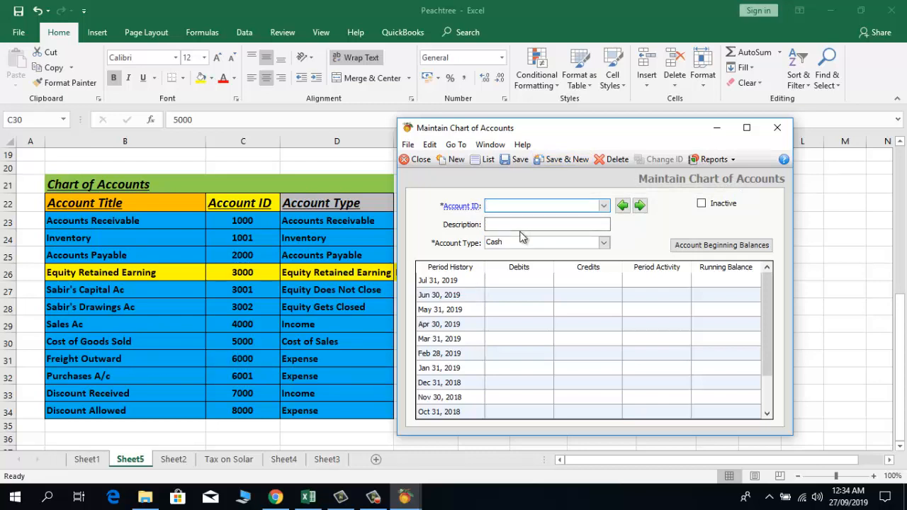
Step: Save account 6000, Freight Outward, as an Expenses account
type("6000")
key("Tab")
type("Frei")
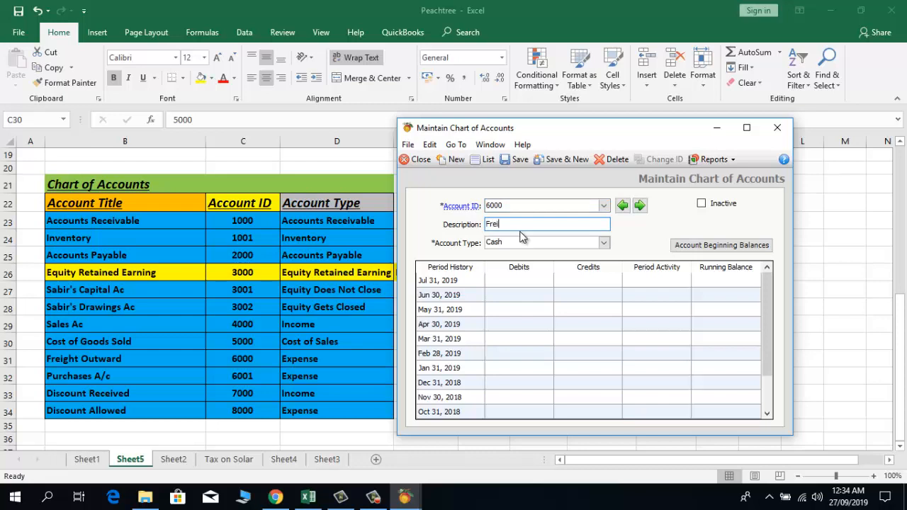
type("ght Outward")
left_click(604, 243)
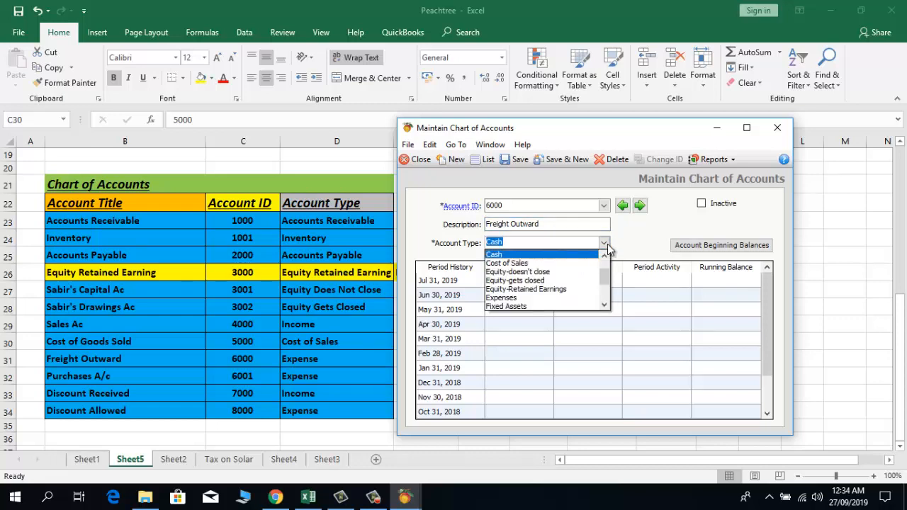
scroll(606, 268, "up", 1)
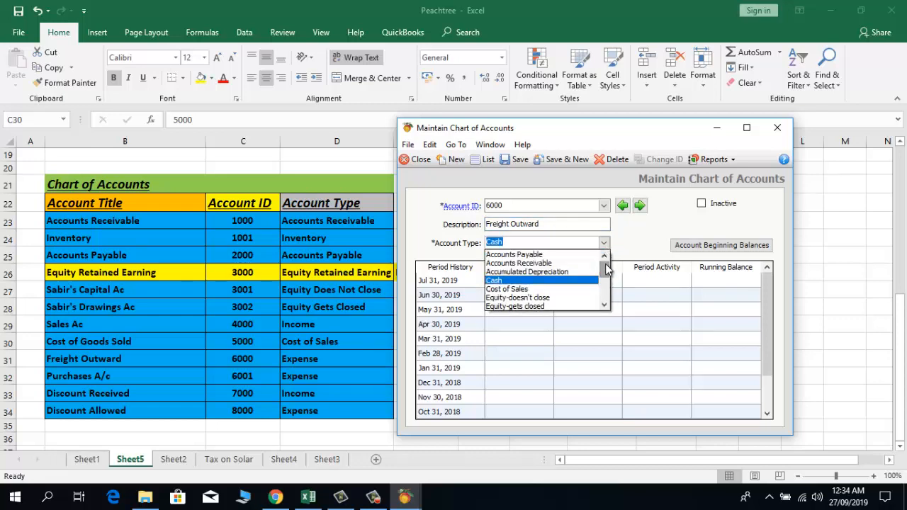
left_click(604, 305)
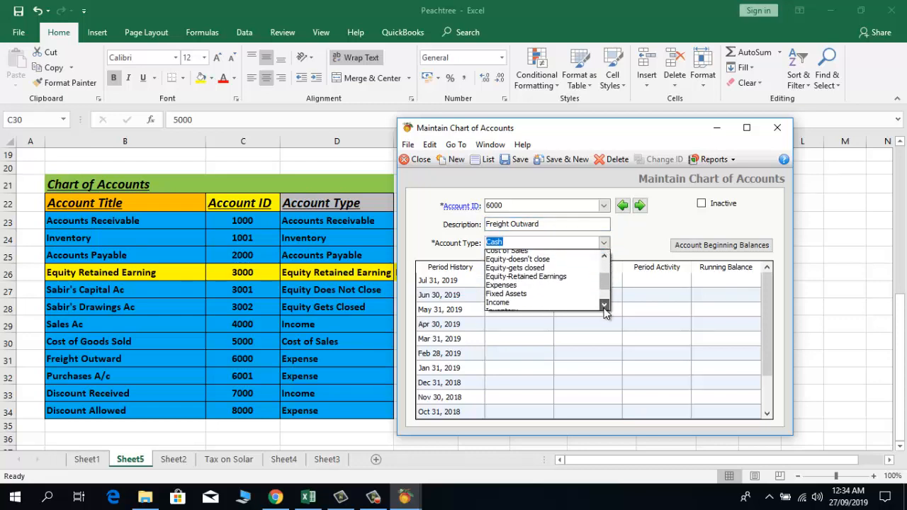
left_click(555, 285)
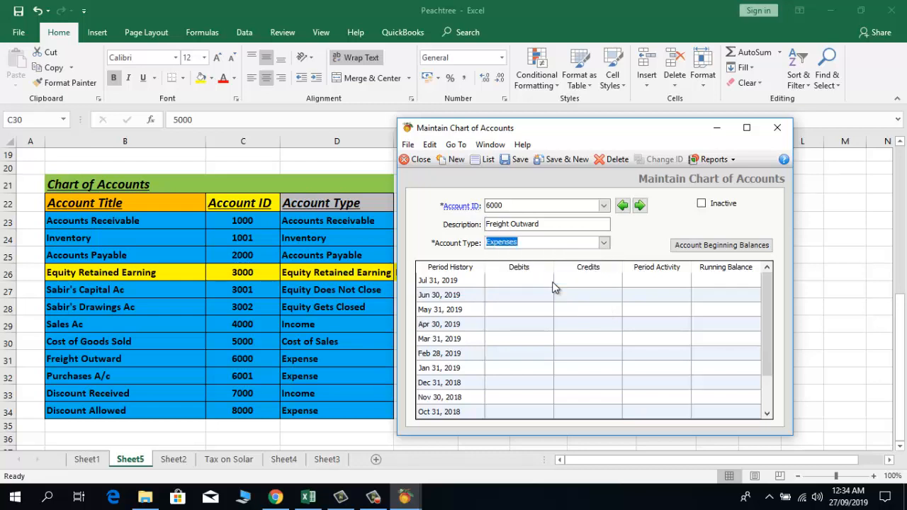
left_click(553, 160)
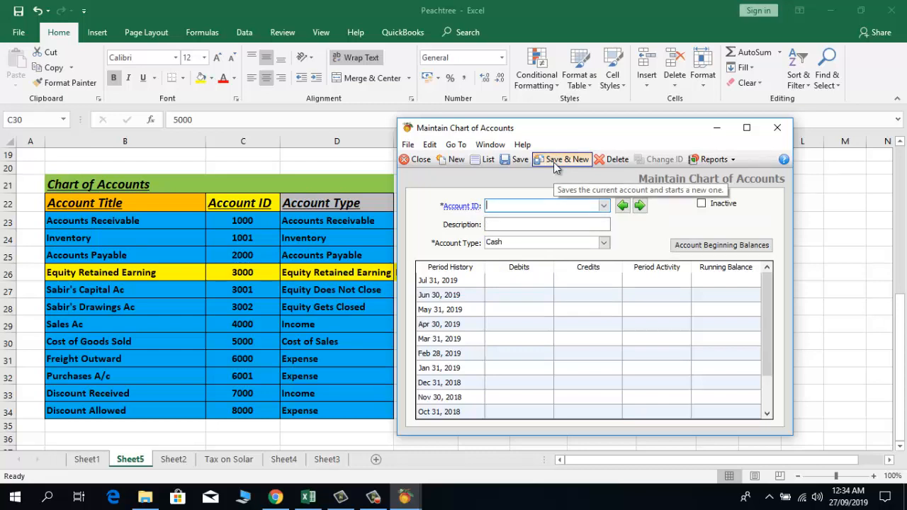
Step: Save account 6001, Purchases A/c, as Expenses, and enter ID 7000 for the next account
type("6001")
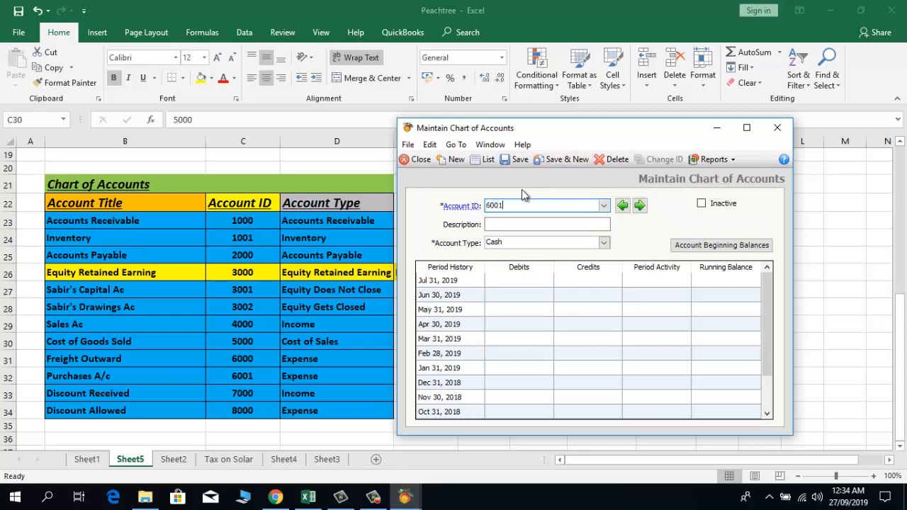
left_click(503, 225)
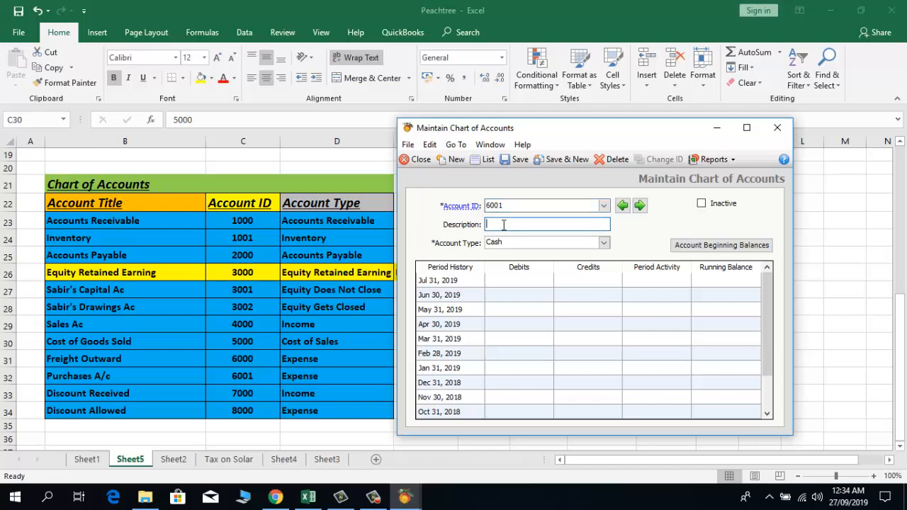
type("Purchases A/c")
left_click(603, 242)
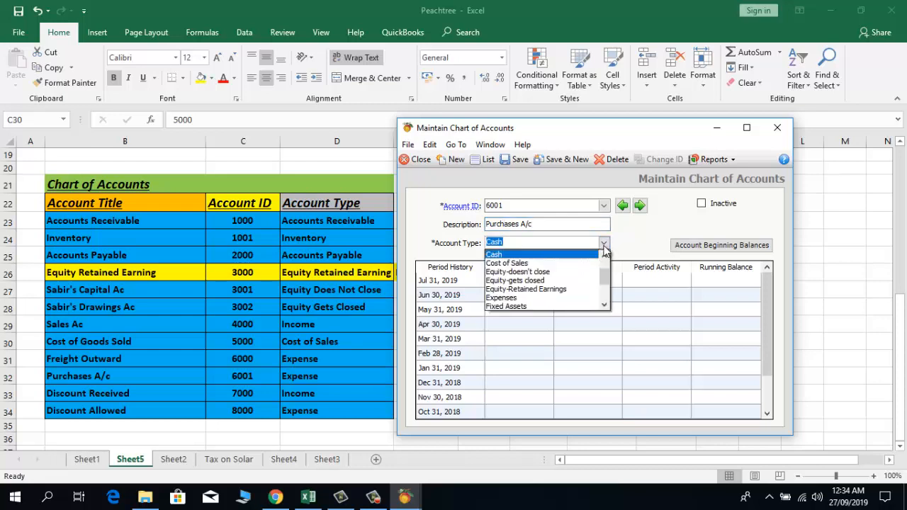
left_click(605, 305)
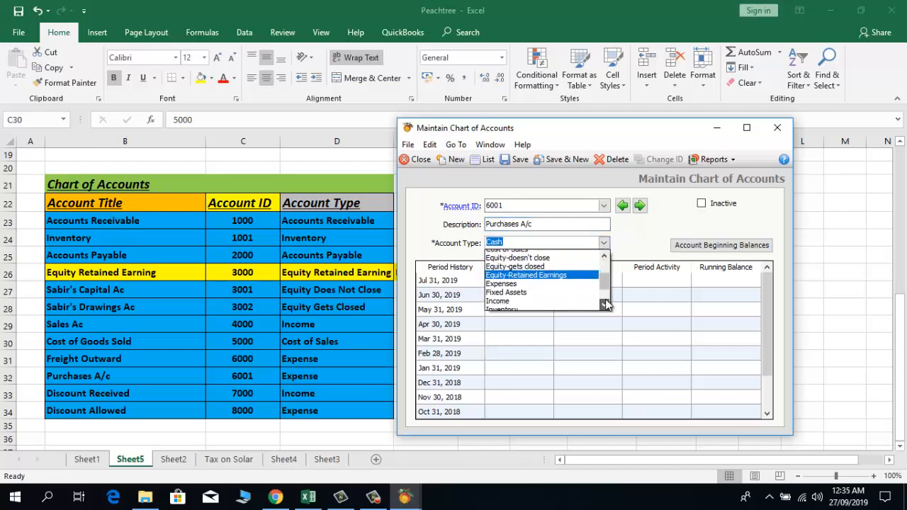
left_click(604, 304)
left_click(604, 305)
left_click_drag(605, 300, 606, 277)
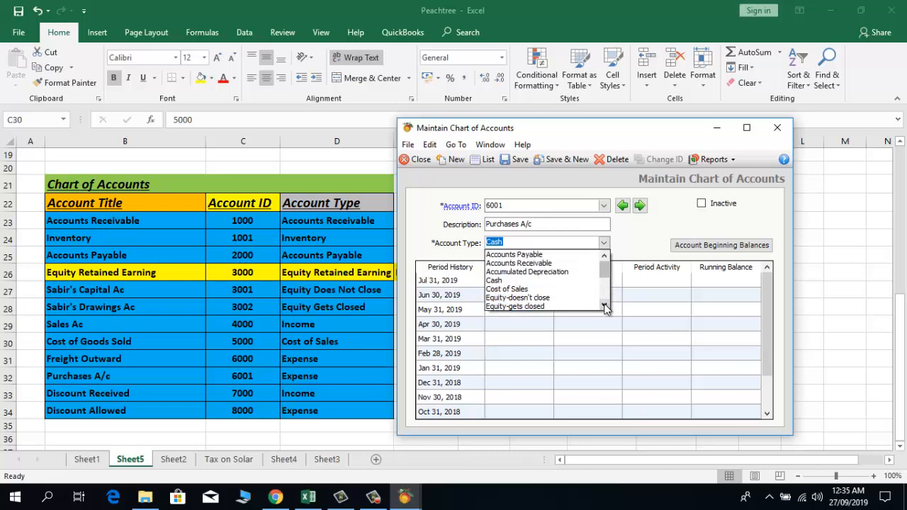
left_click(604, 305)
left_click(603, 305)
left_click(603, 305)
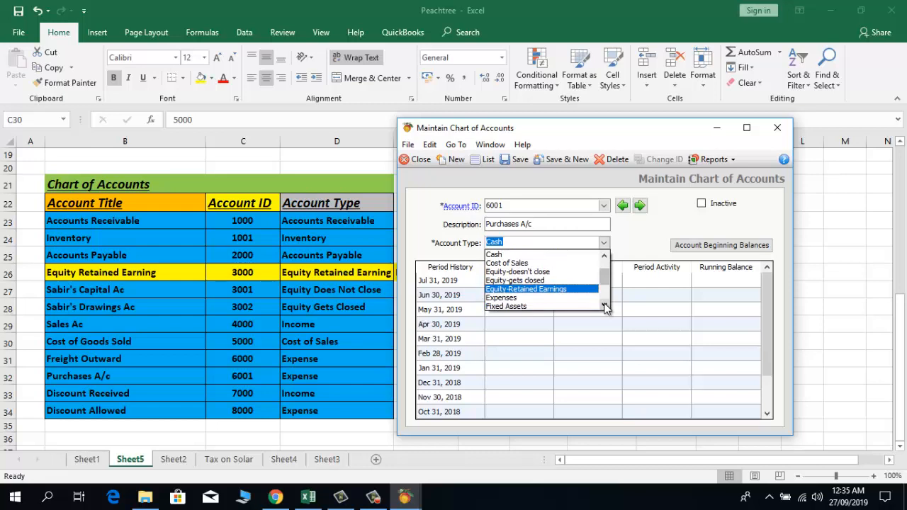
left_click(564, 301)
left_click(578, 160)
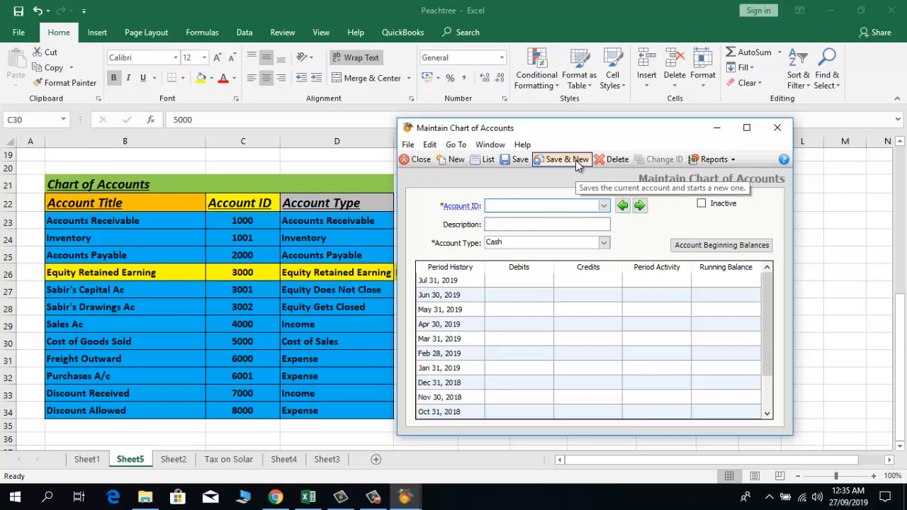
type("7000")
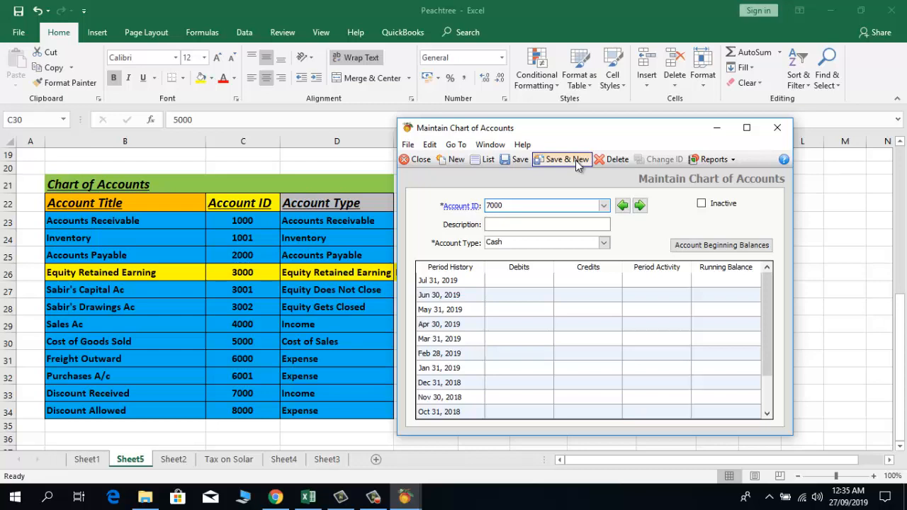
Step: Save account 7000, Discount Received, as an Income account
key("Tab")
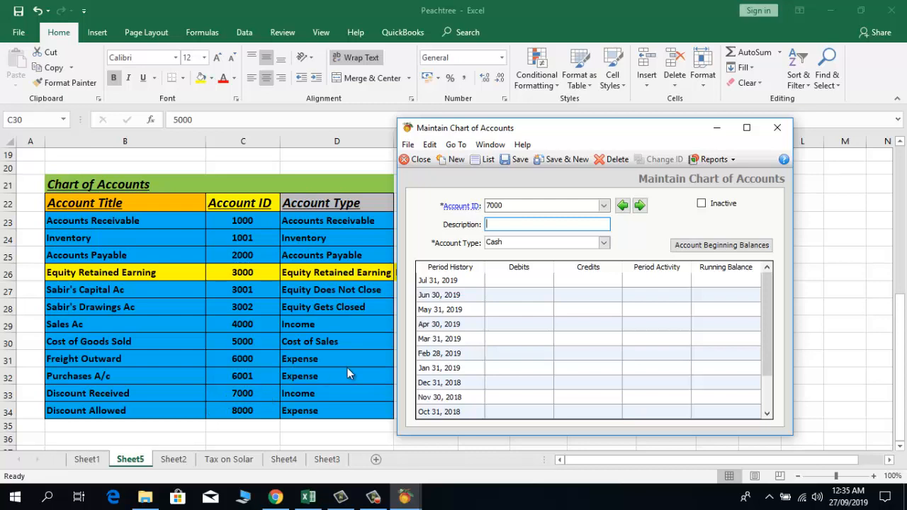
type("Discount Received")
left_click(605, 246)
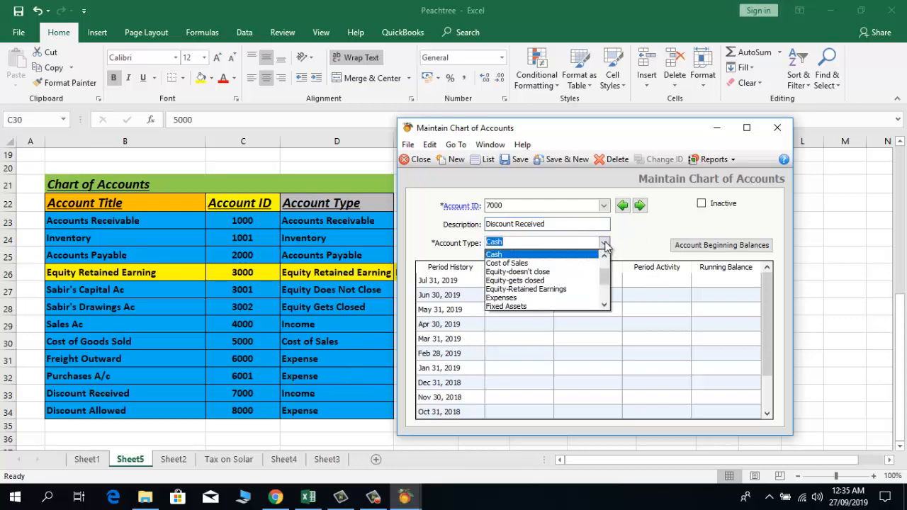
left_click(605, 305)
left_click(605, 306)
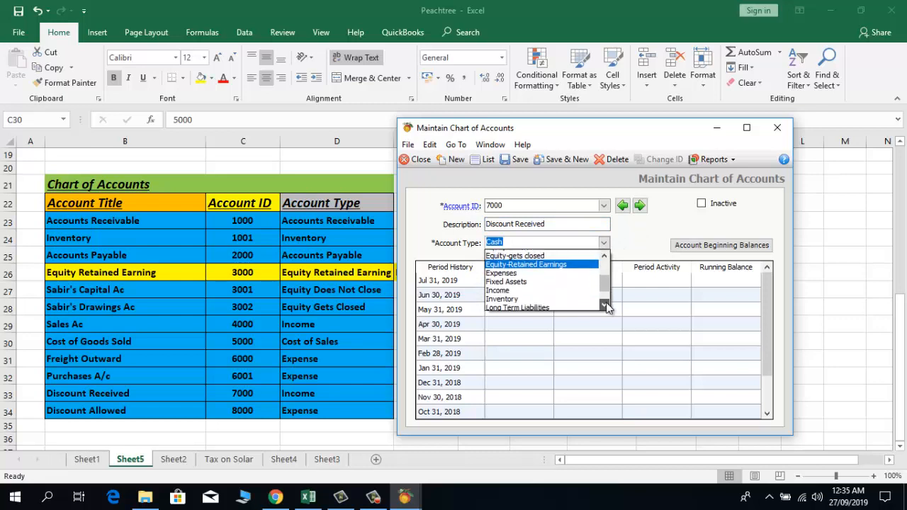
left_click(605, 305)
left_click(602, 306)
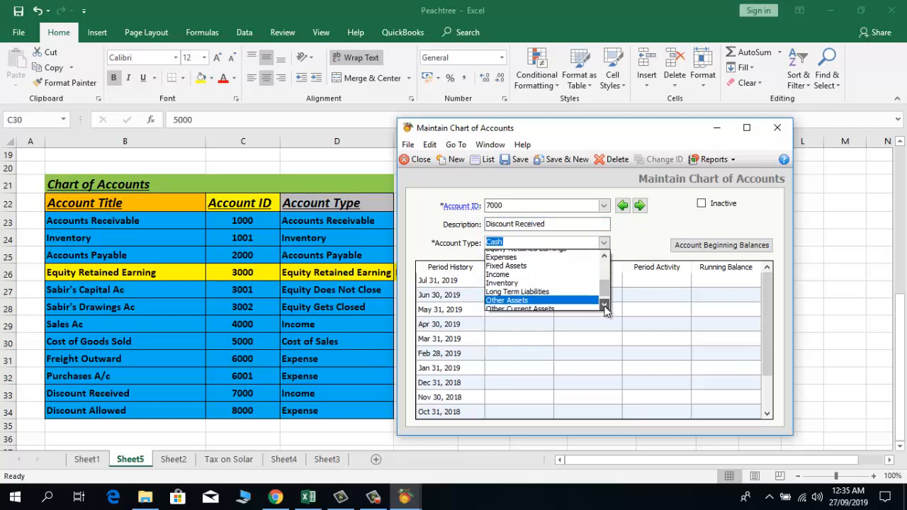
left_click(602, 306)
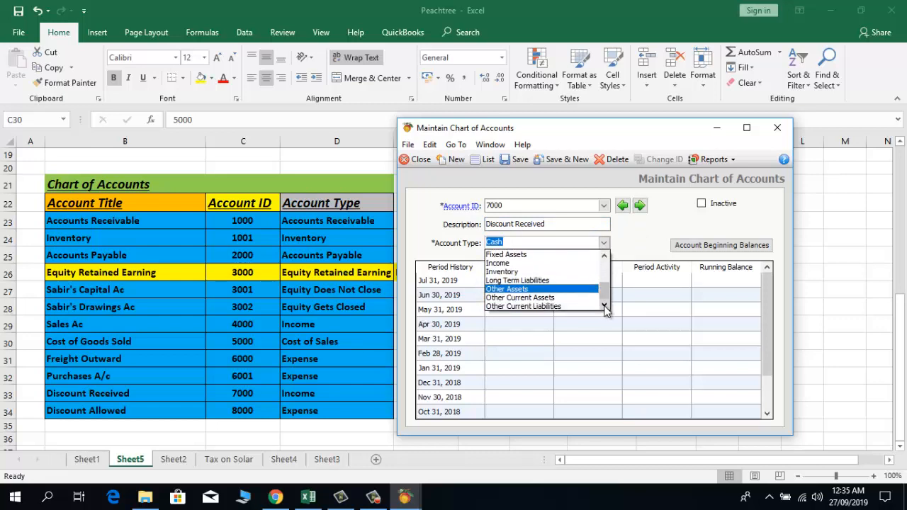
left_click(565, 263)
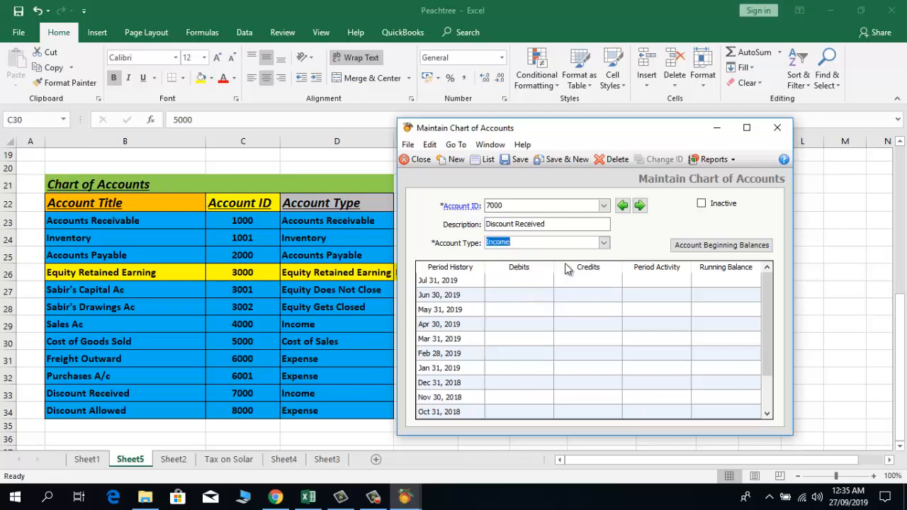
left_click(567, 160)
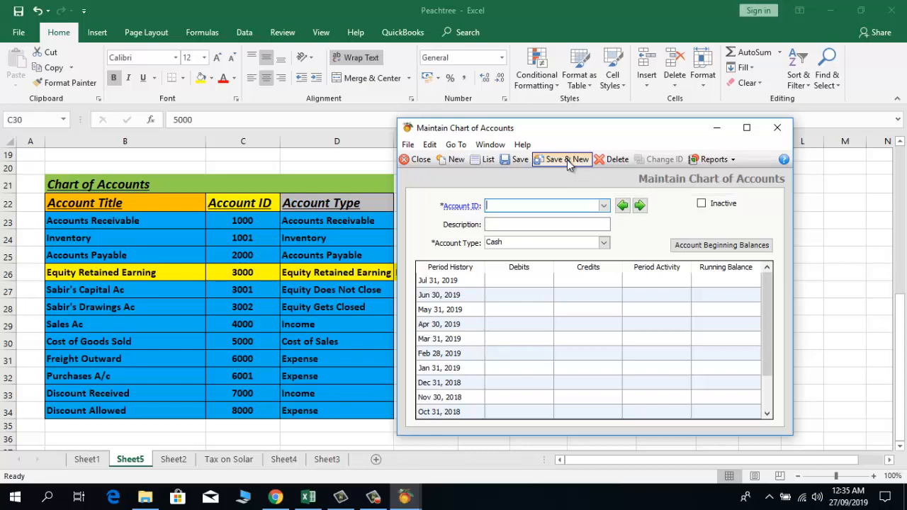
Step: Save account 8000, Discount Allowed, as an Expenses account
type("Discount Allowe")
key("BackSpace")
key("BackSpace")
key("BackSpace")
key("BackSpace")
key("BackSpace")
key("BackSpace")
key("BackSpace")
key("BackSpace")
key("BackSpace")
key("BackSpace")
key("BackSpace")
key("BackSpace")
key("BackSpace")
key("BackSpace")
key("BackSpace")
type("8000")
key("Tab")
type("Dis")
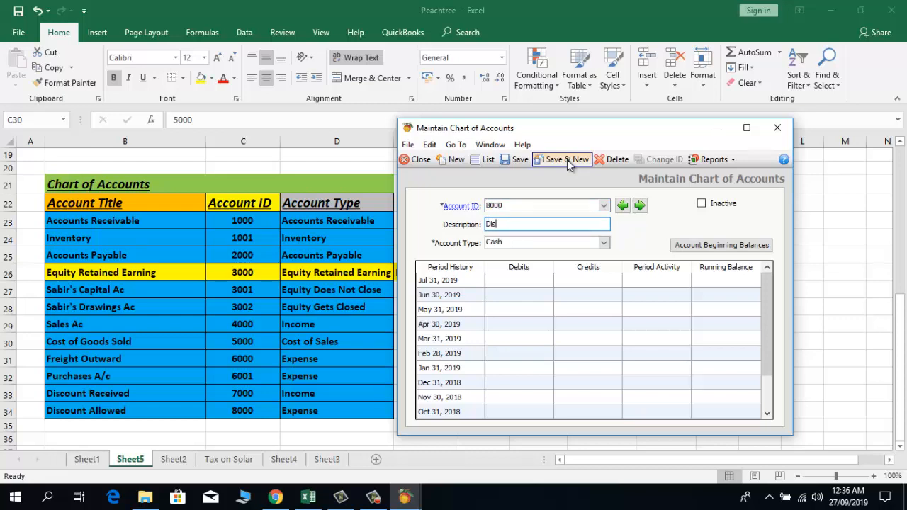
type("count Allowed")
key("Tab")
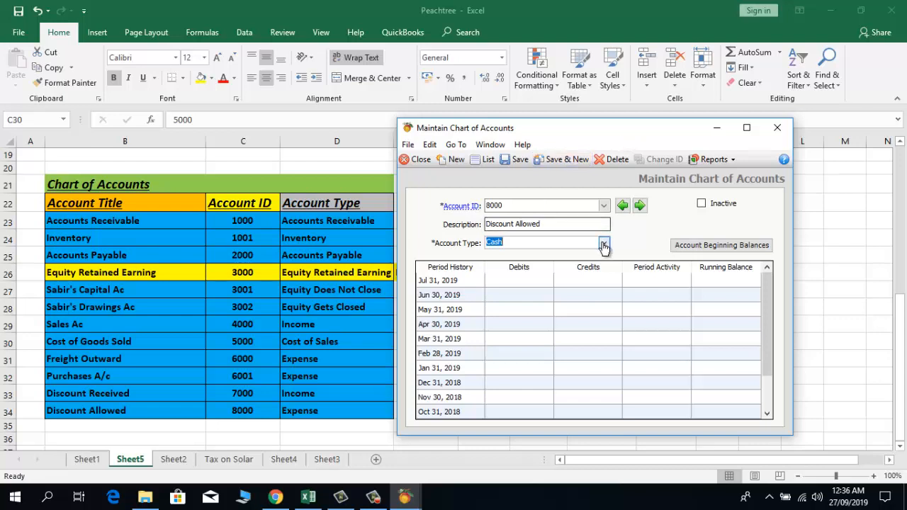
left_click(603, 243)
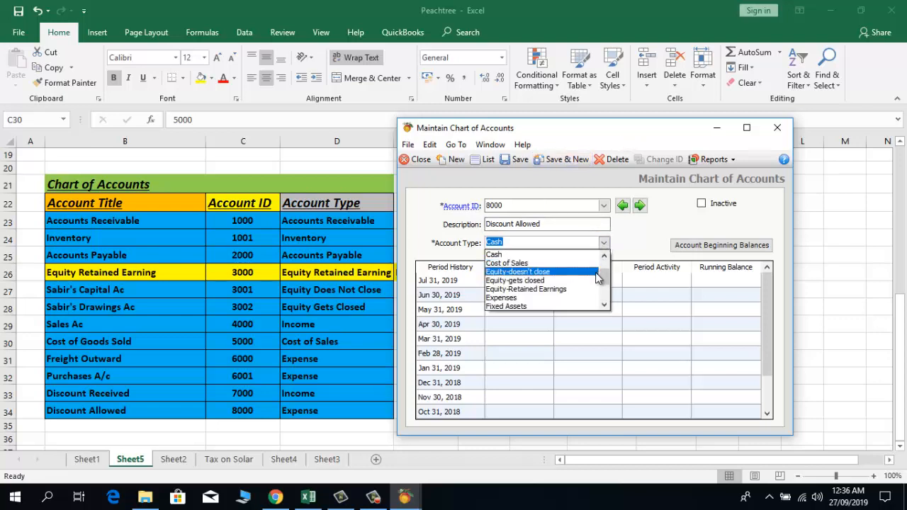
left_click(573, 298)
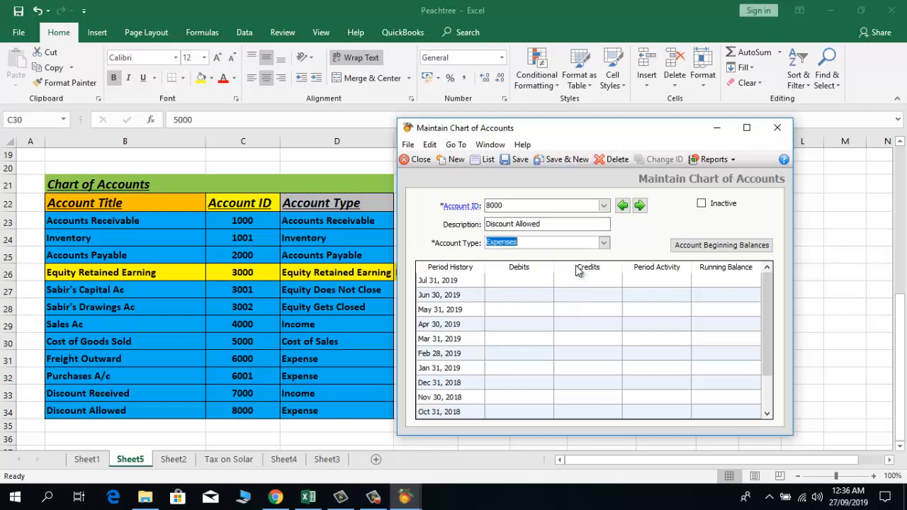
left_click(516, 160)
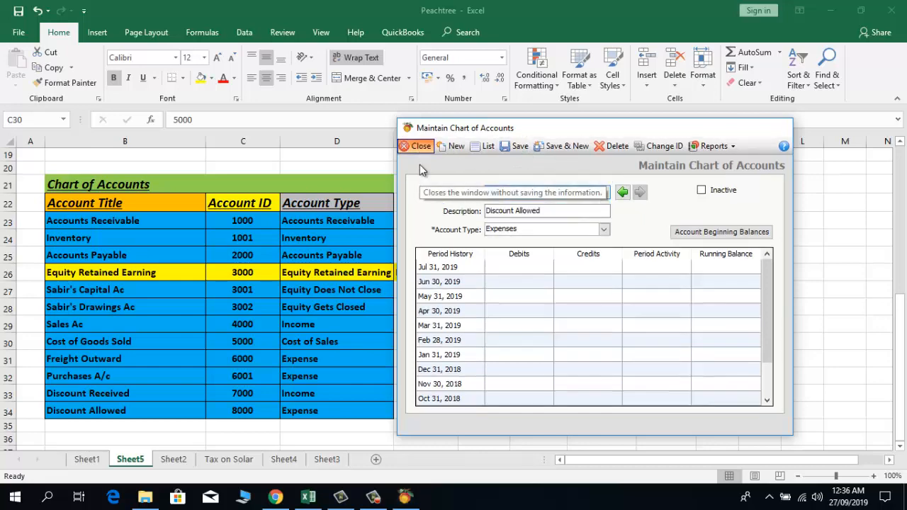
left_click(418, 164)
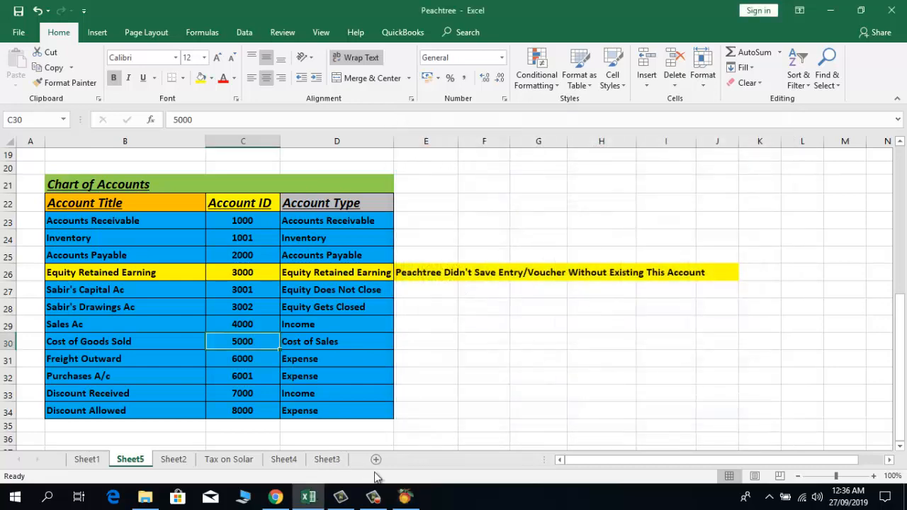
left_click(403, 494)
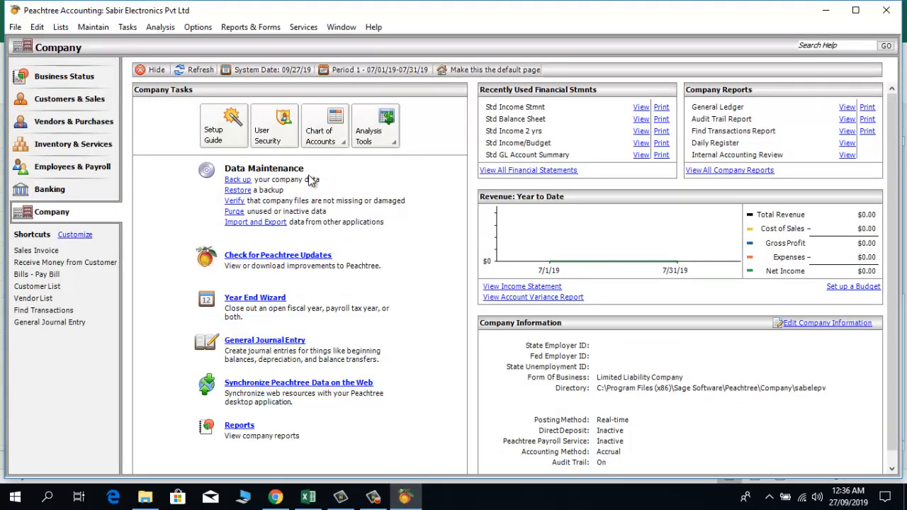
left_click(318, 136)
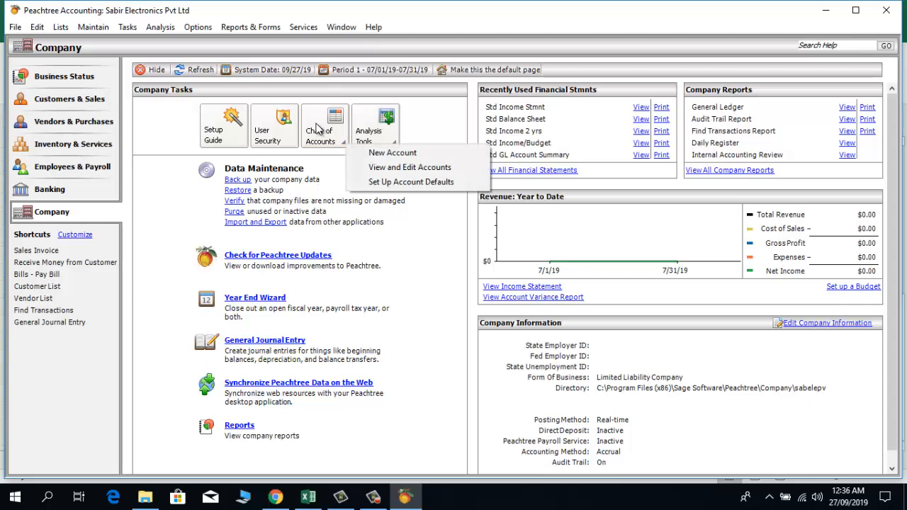
left_click(376, 169)
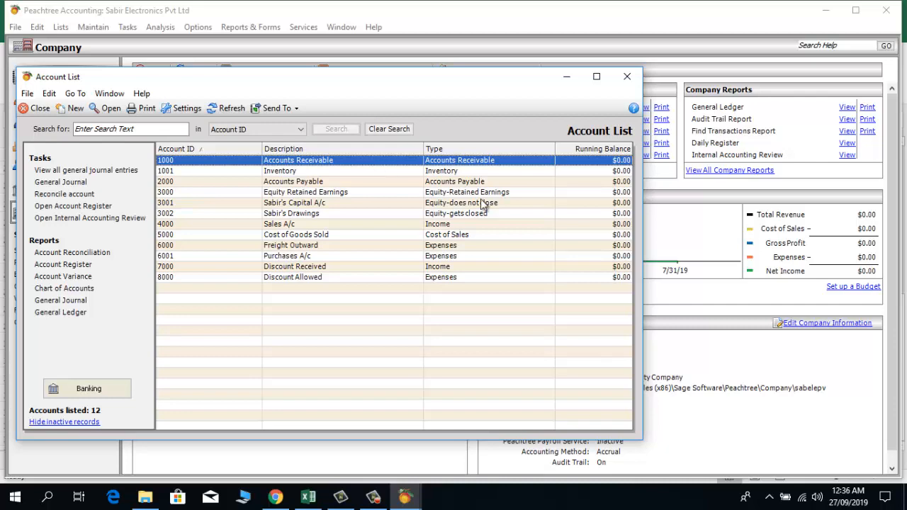
left_click(627, 76)
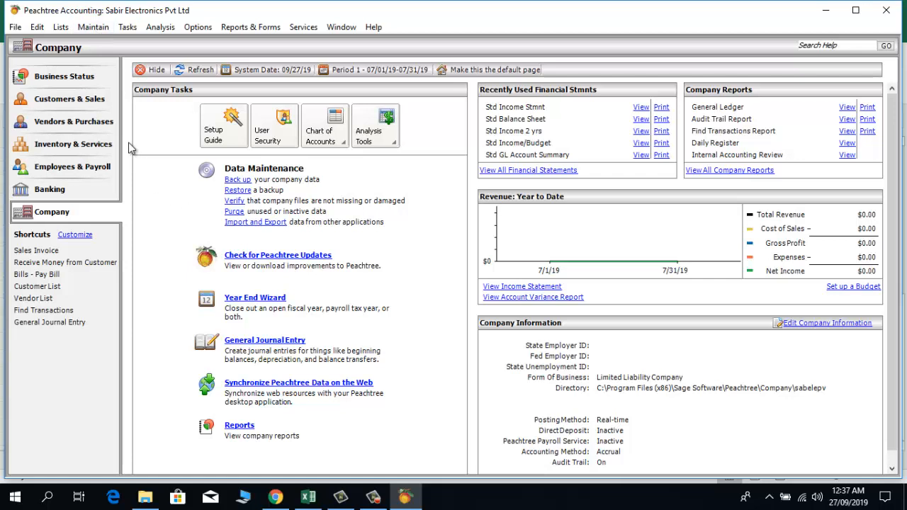
Step: Show the Default Information submenu under the Maintain menu
left_click(91, 29)
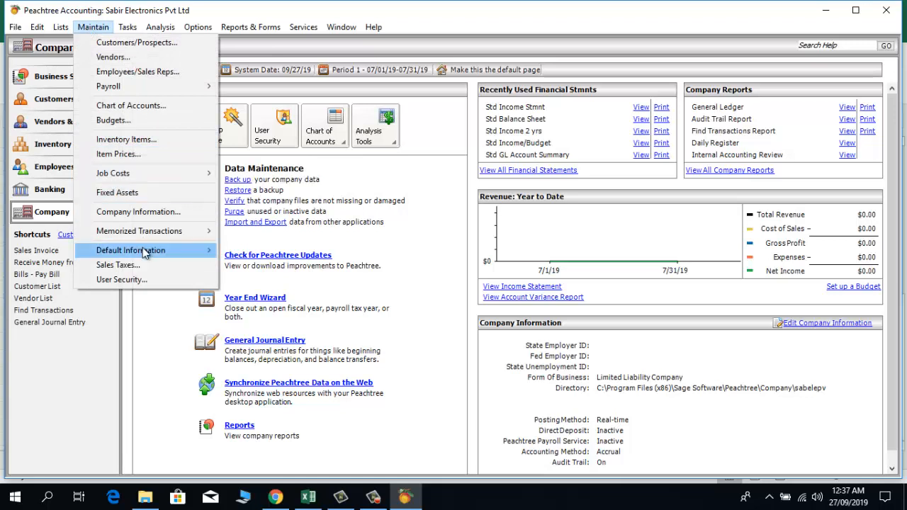
mouse_move(143, 250)
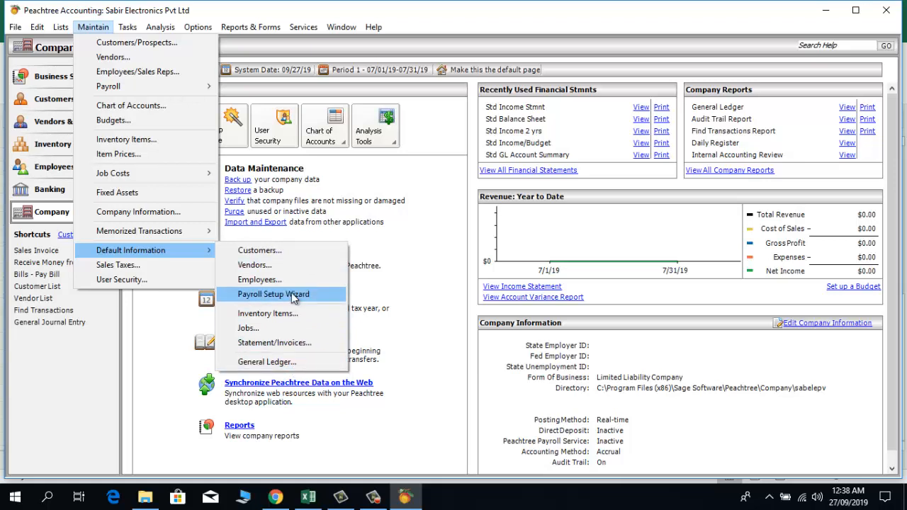
Step: In Customer Defaults, set GL Sales Account 4000 Sales A/c and Discount GL Account 8000 Discount Allowed
left_click(297, 255)
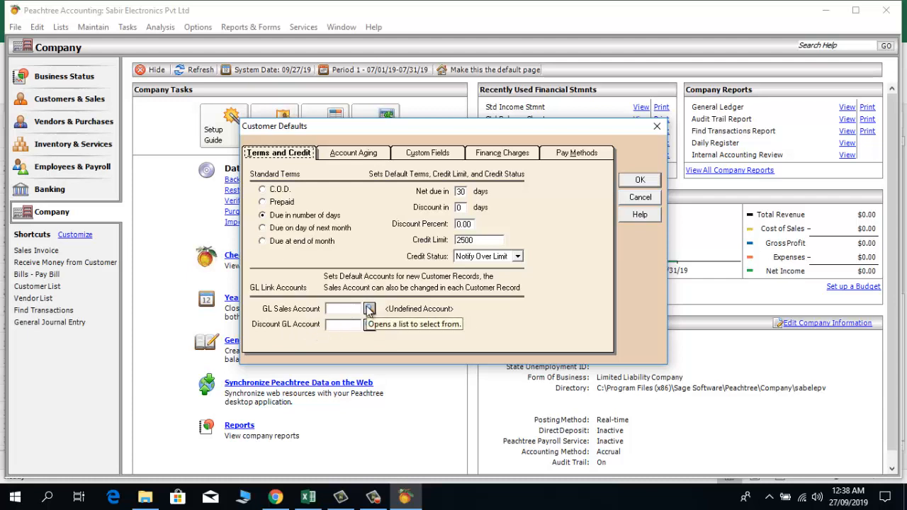
left_click(370, 310)
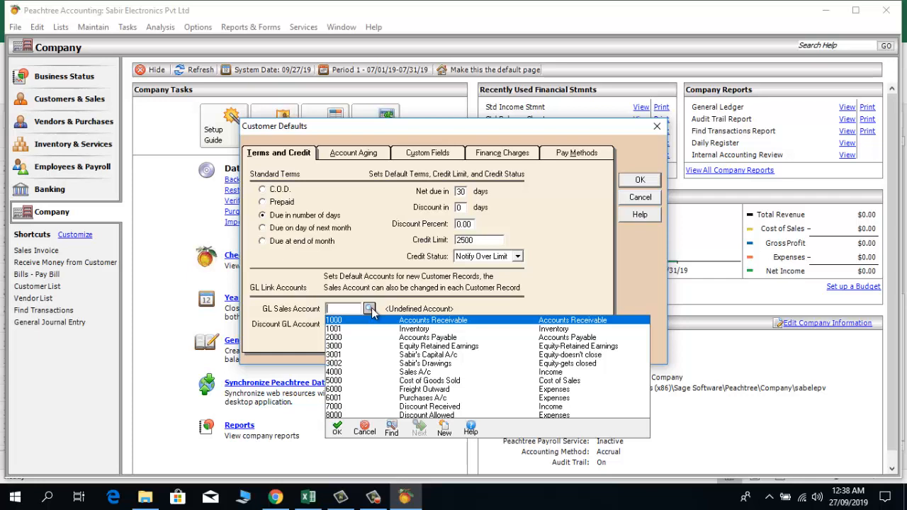
double_click(418, 372)
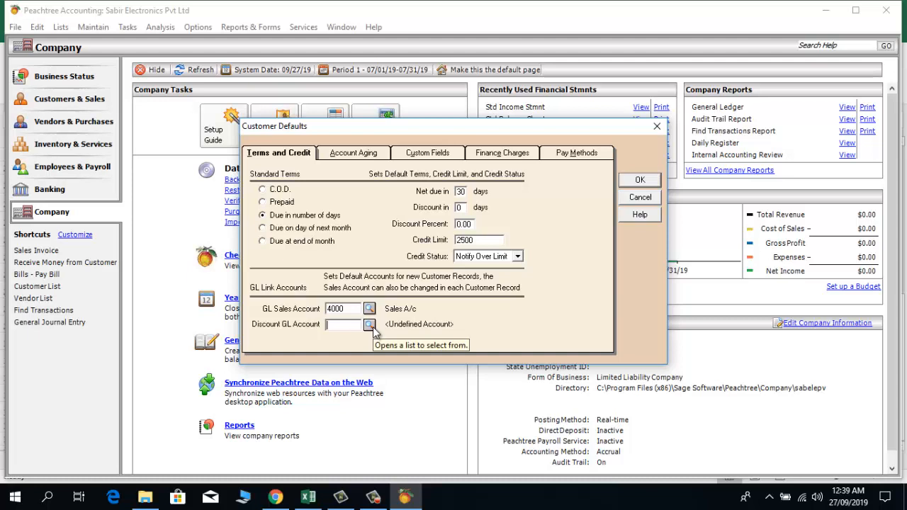
left_click(369, 324)
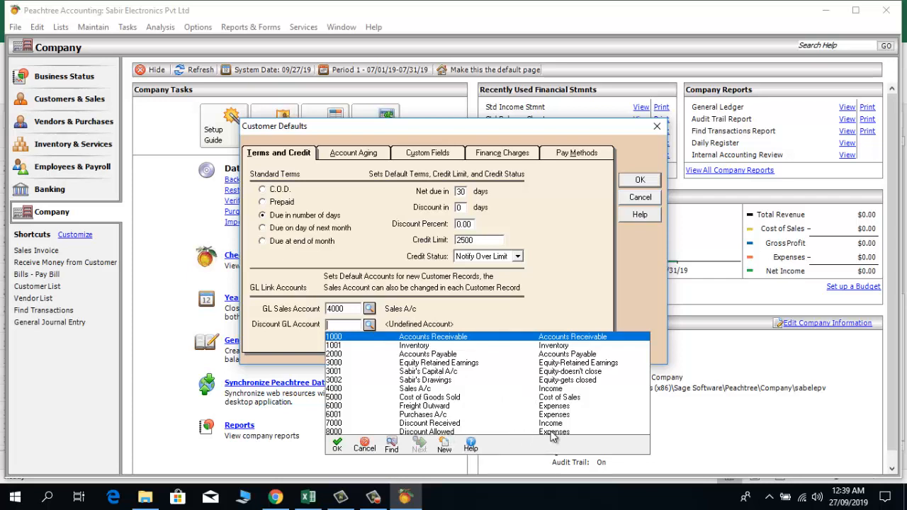
left_click(451, 432)
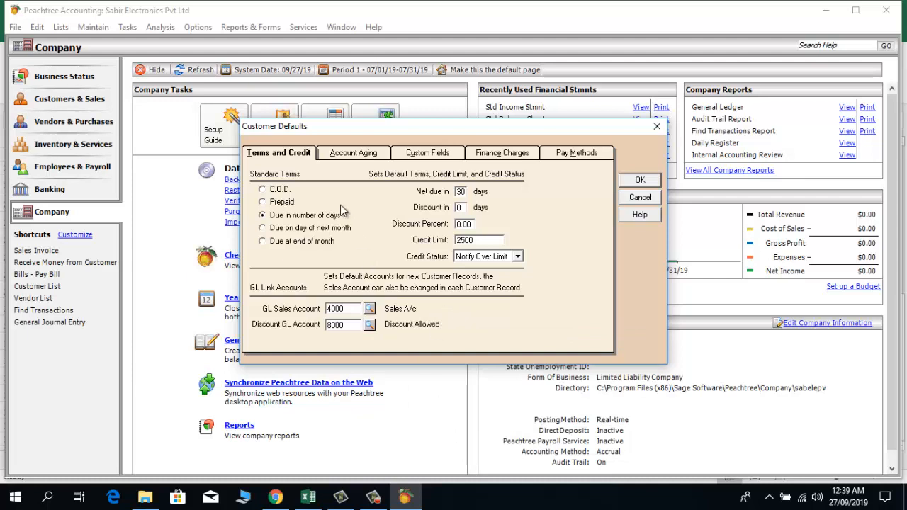
left_click(353, 155)
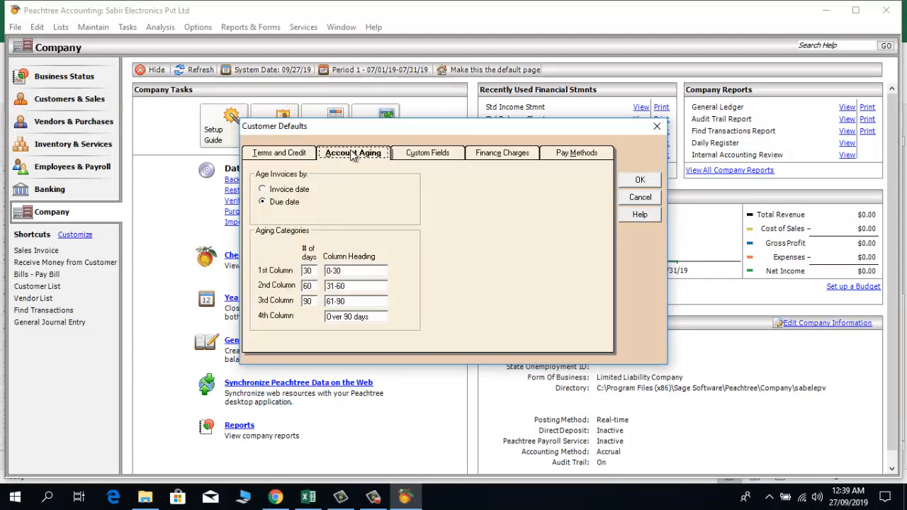
left_click(425, 154)
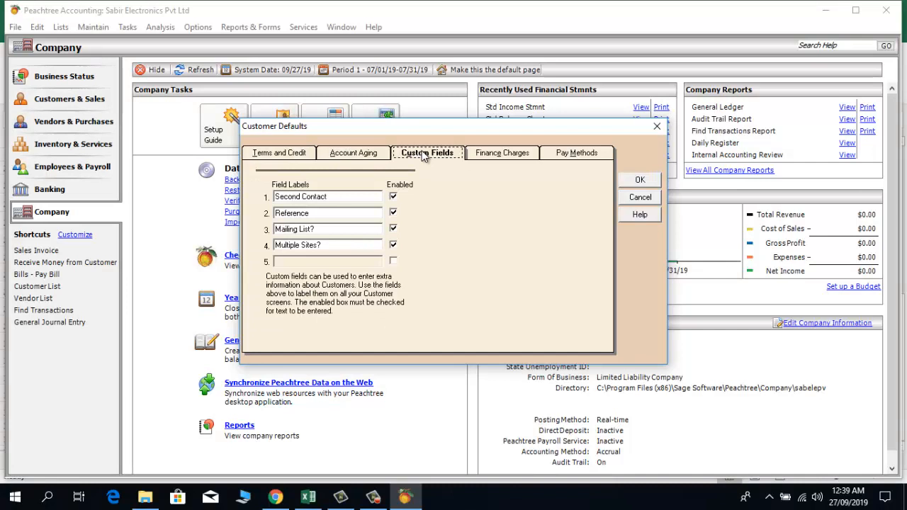
left_click(501, 155)
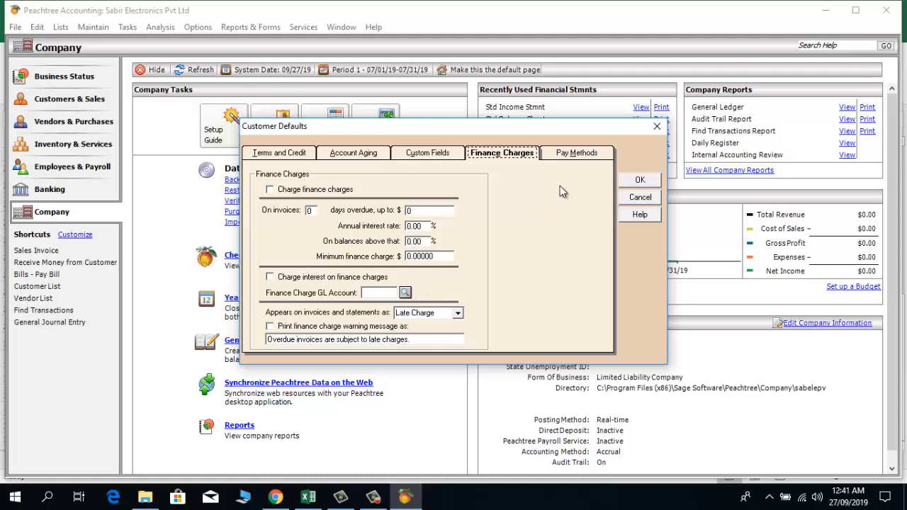
left_click(573, 153)
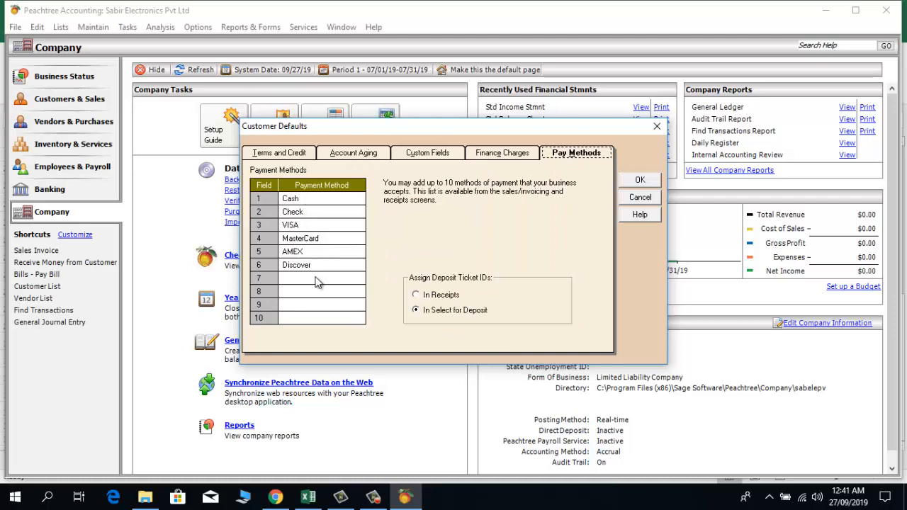
left_click(336, 155)
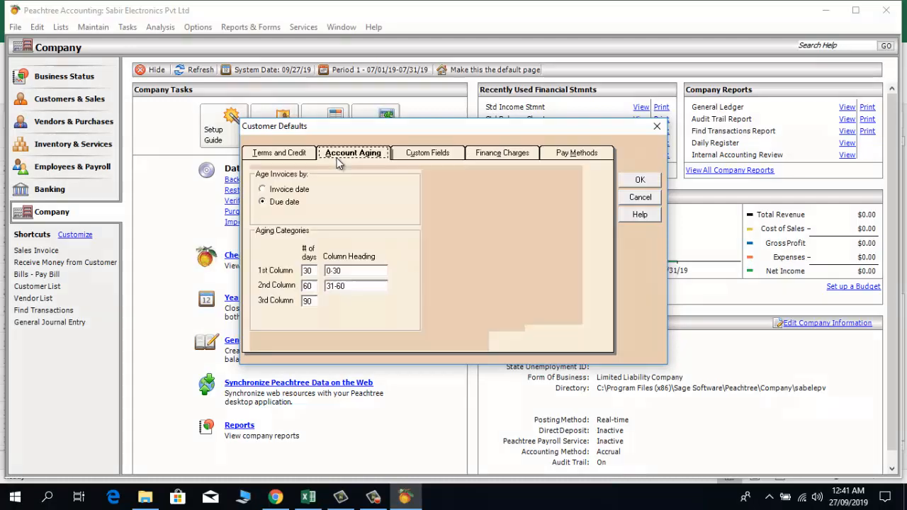
left_click(292, 152)
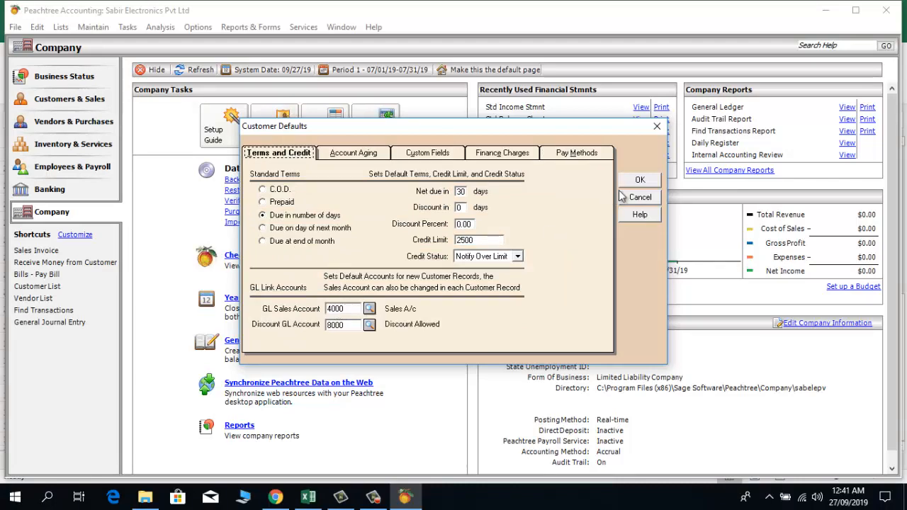
Step: Save the customer defaults, reopen them to check, close them, and reopen the Maintain menu
left_click(638, 180)
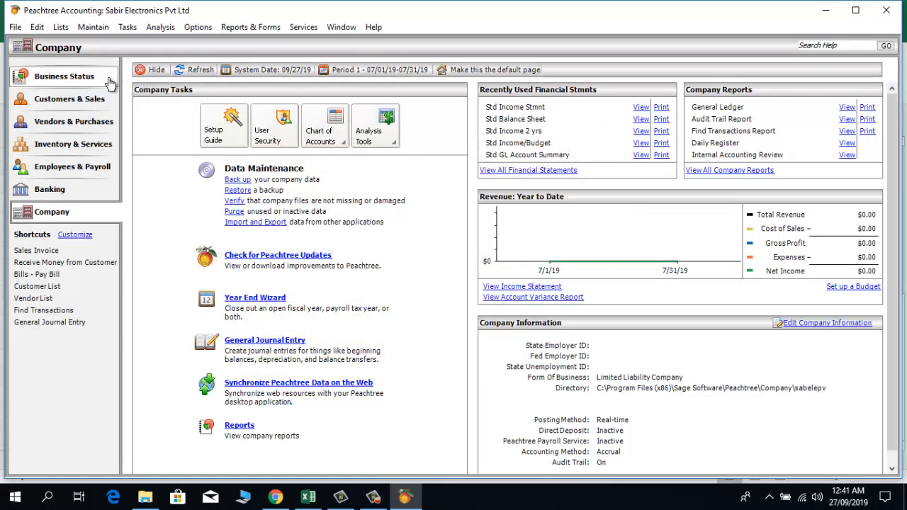
left_click(96, 29)
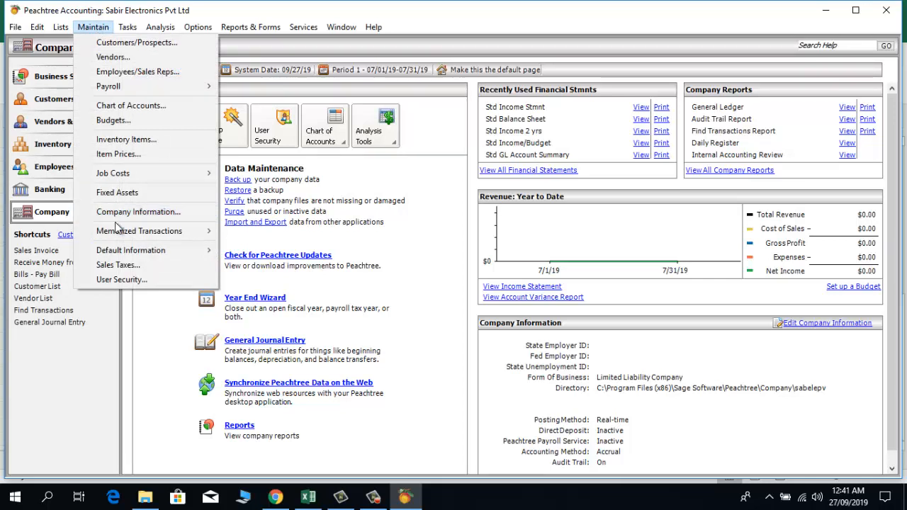
mouse_move(115, 253)
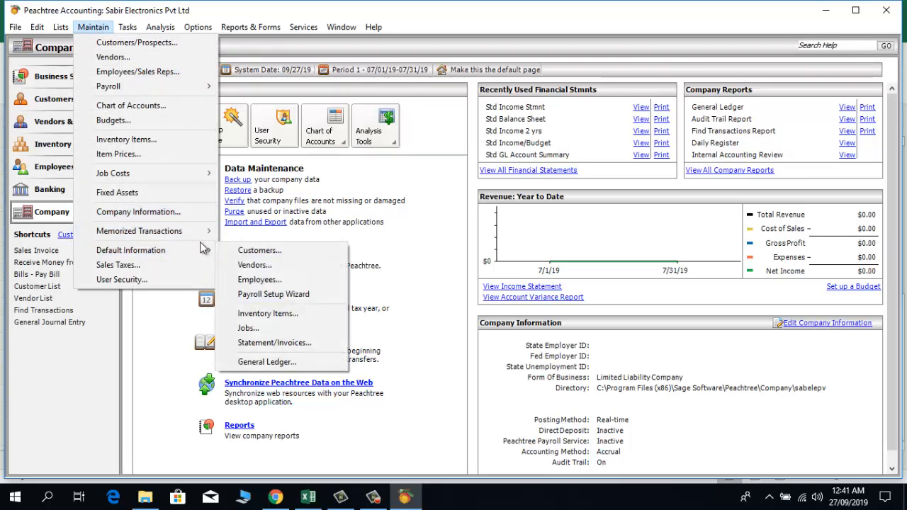
left_click(231, 252)
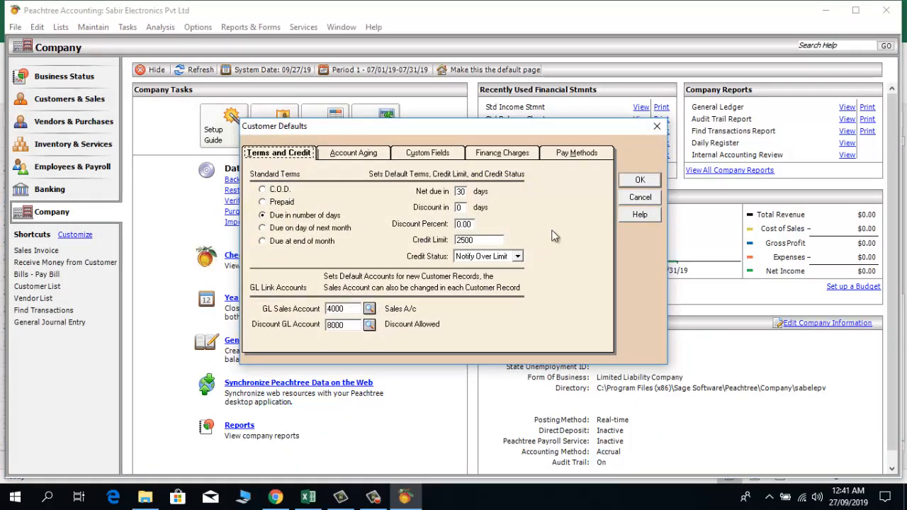
left_click(660, 131)
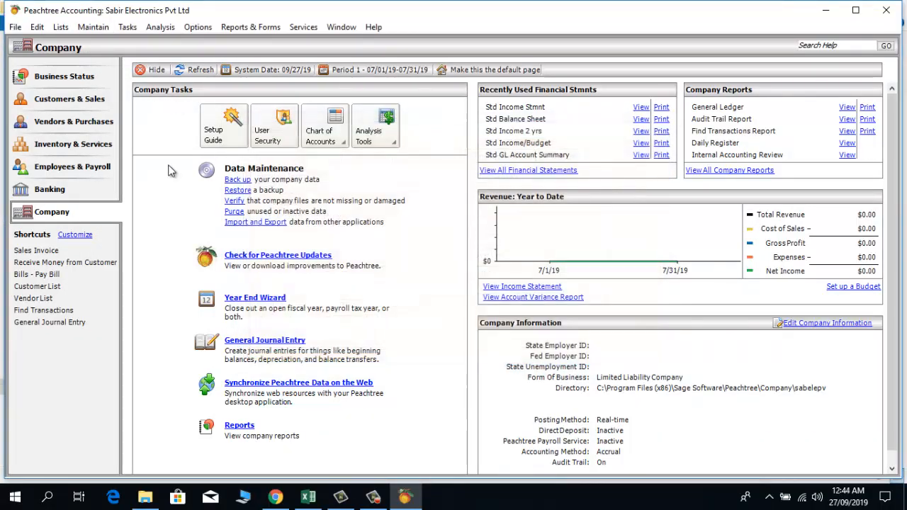
left_click(91, 28)
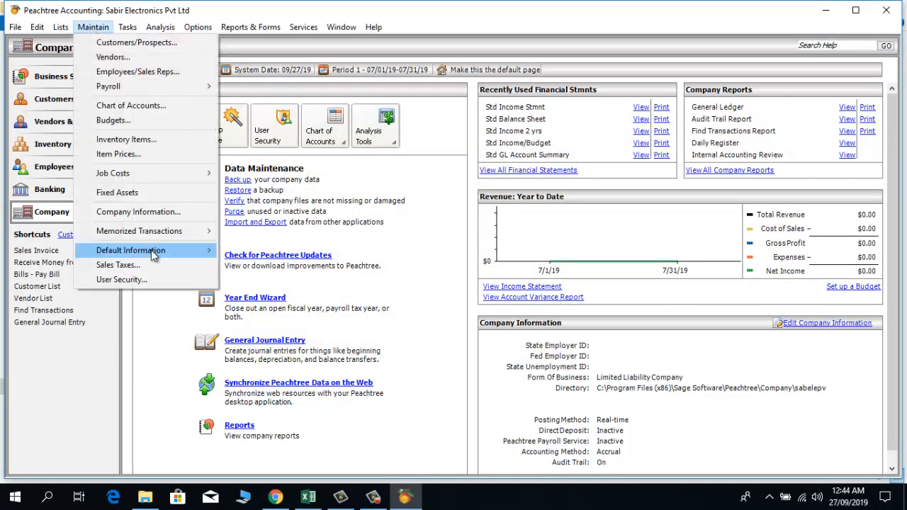
Step: In Vendor Defaults, set expense account 6001 Purchases A/c and discount account 7000 Discount Received
mouse_move(206, 252)
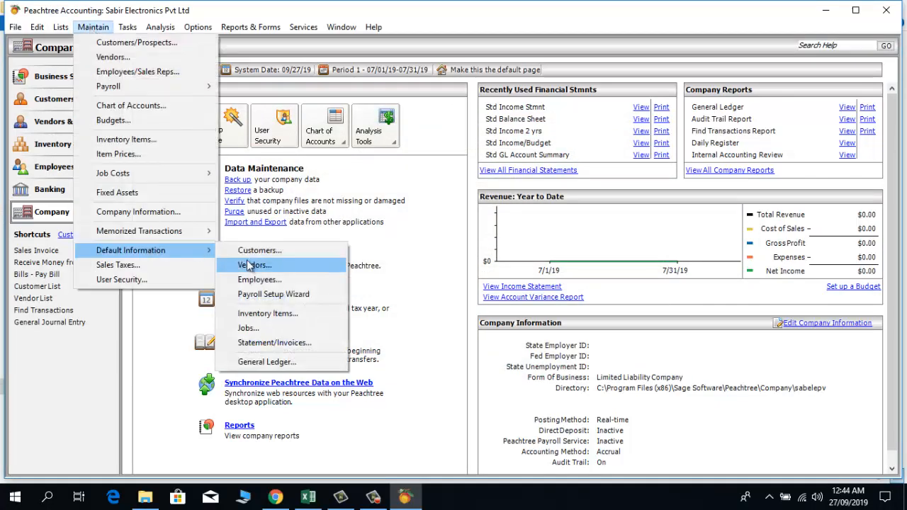
left_click(249, 264)
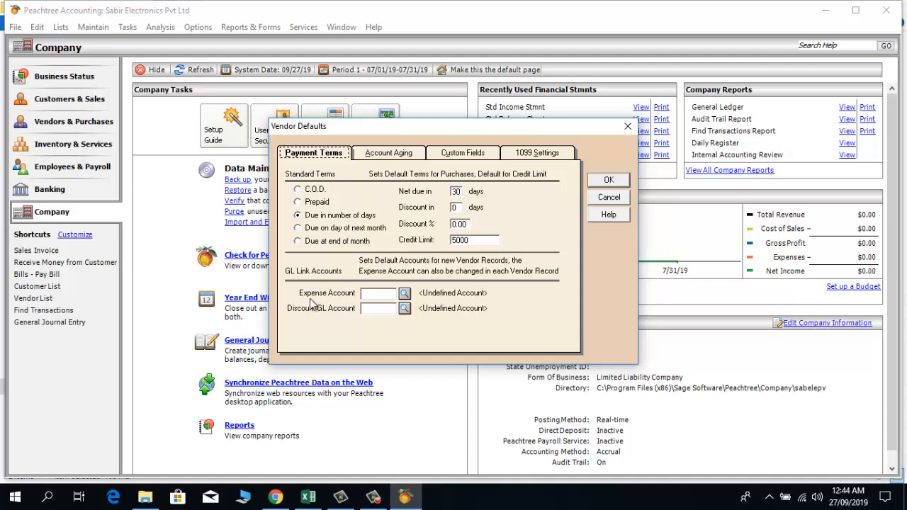
left_click(405, 294)
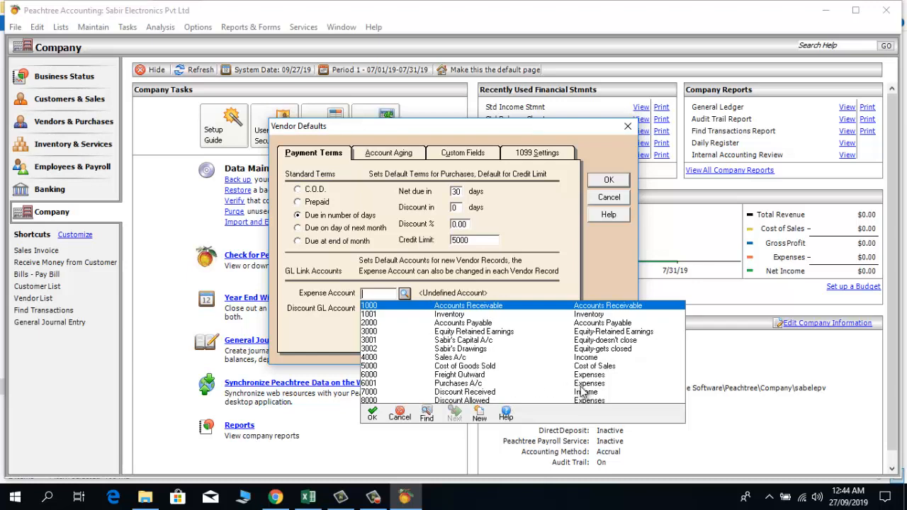
left_click(486, 384)
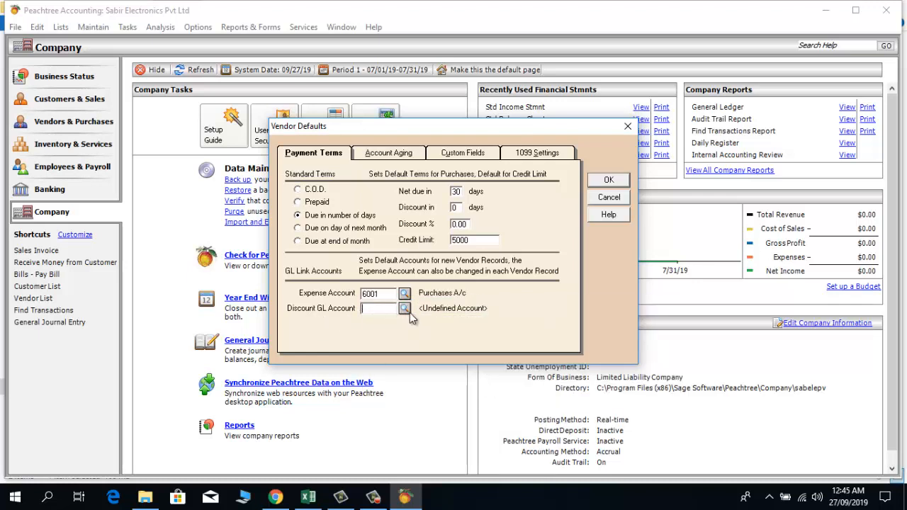
left_click(404, 309)
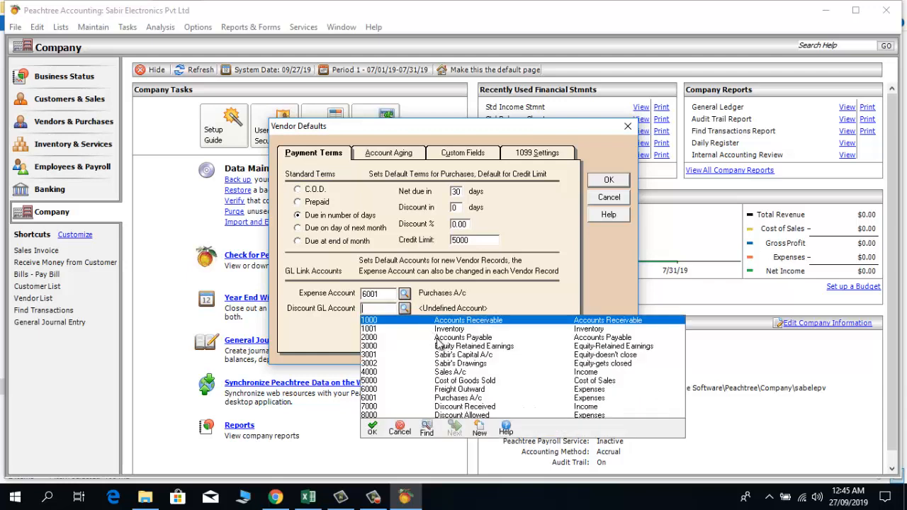
double_click(454, 406)
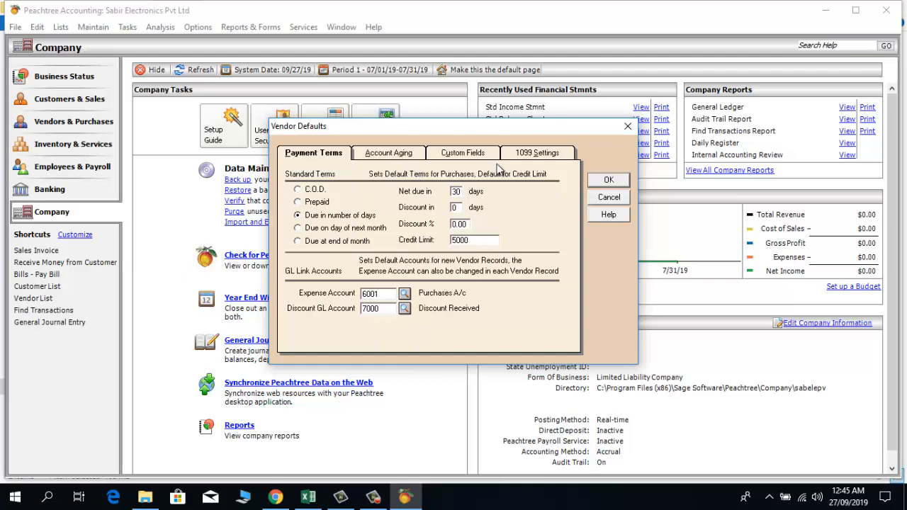
Step: Review the aging, custom fields and 1099 settings, then save the vendor defaults
left_click(381, 152)
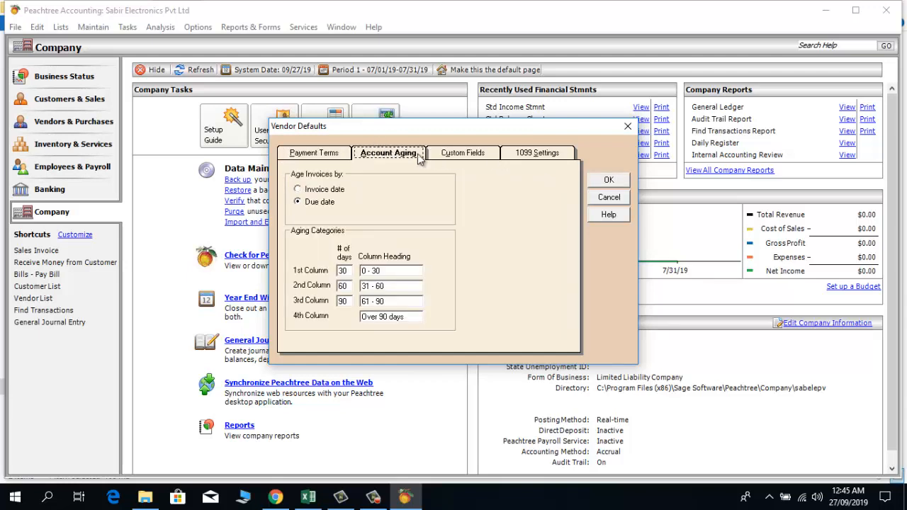
left_click(454, 152)
left_click(517, 155)
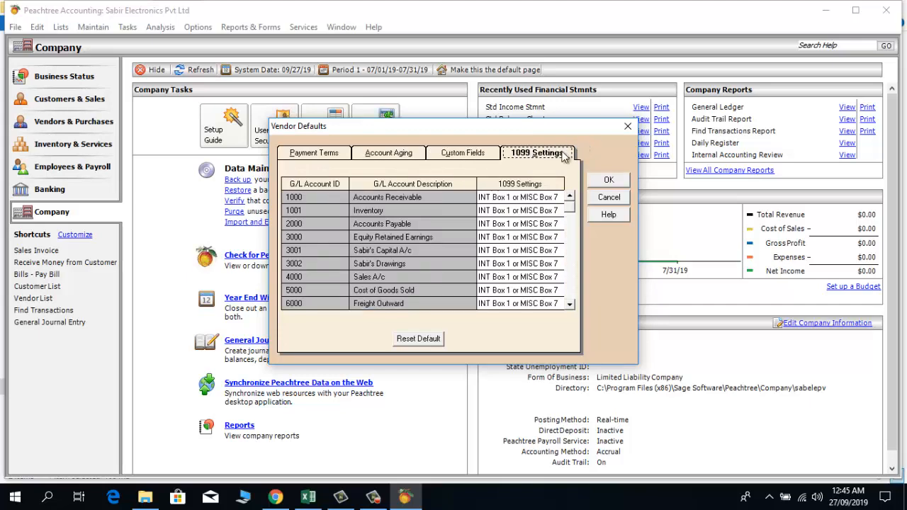
left_click(600, 183)
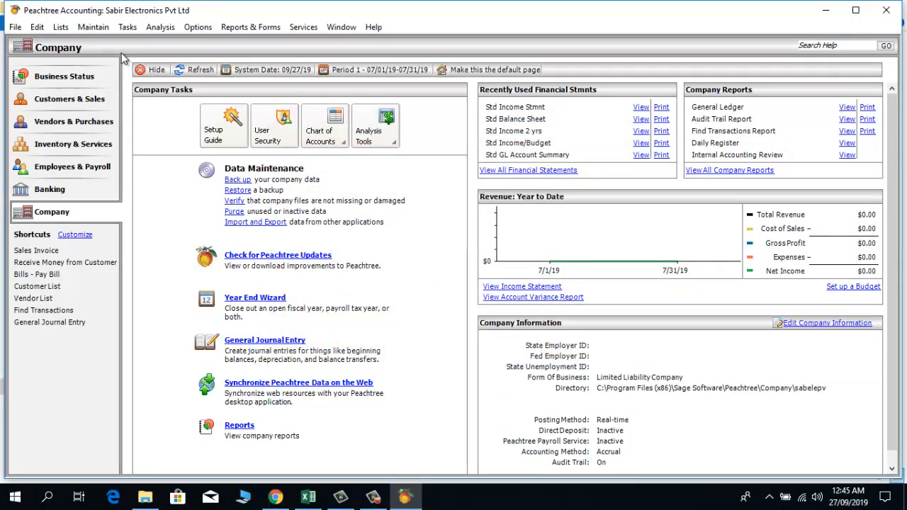
Step: Open Inventory Item Defaults via Maintain > Default Information > Inventory Items
left_click(93, 27)
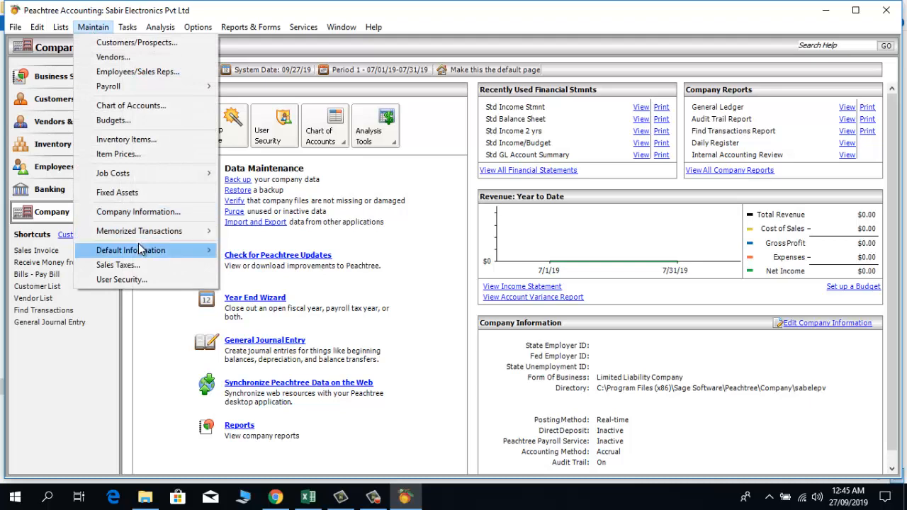
mouse_move(137, 251)
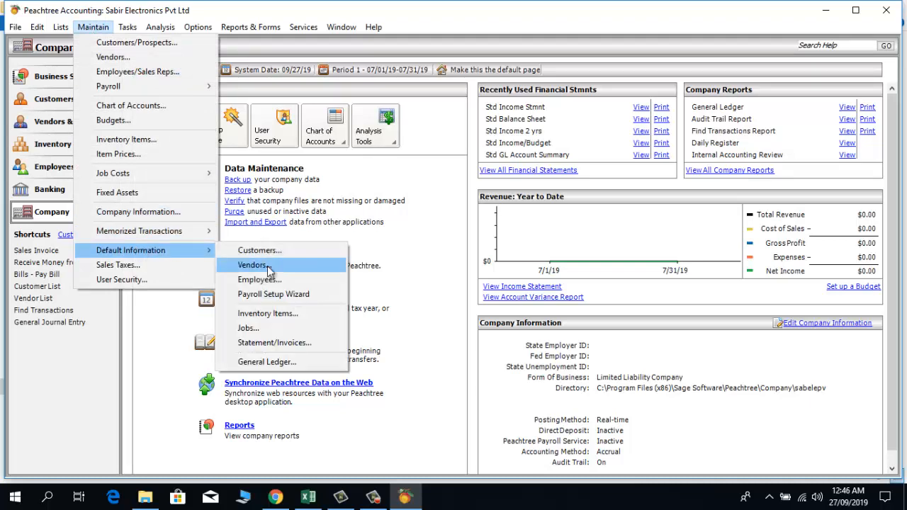
left_click(278, 317)
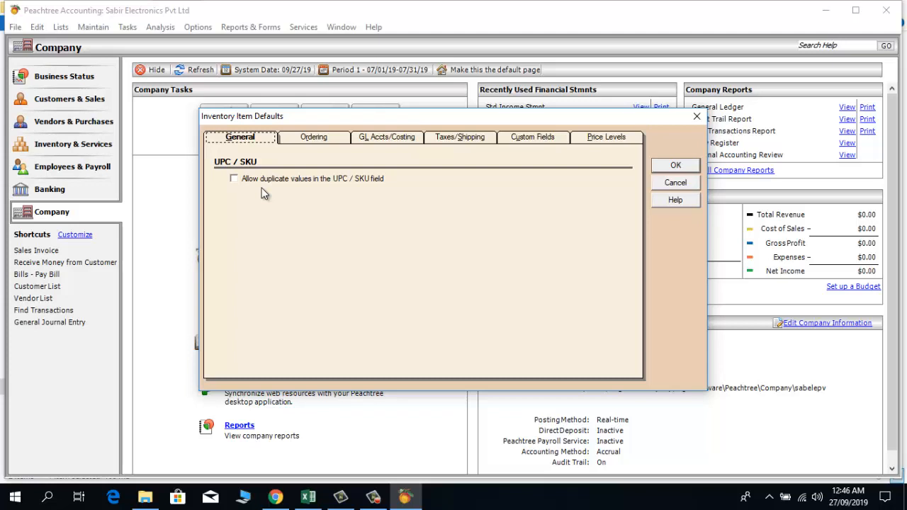
Step: Look over the Ordering settings, then switch to the GL Accts/Costing grid
left_click(324, 138)
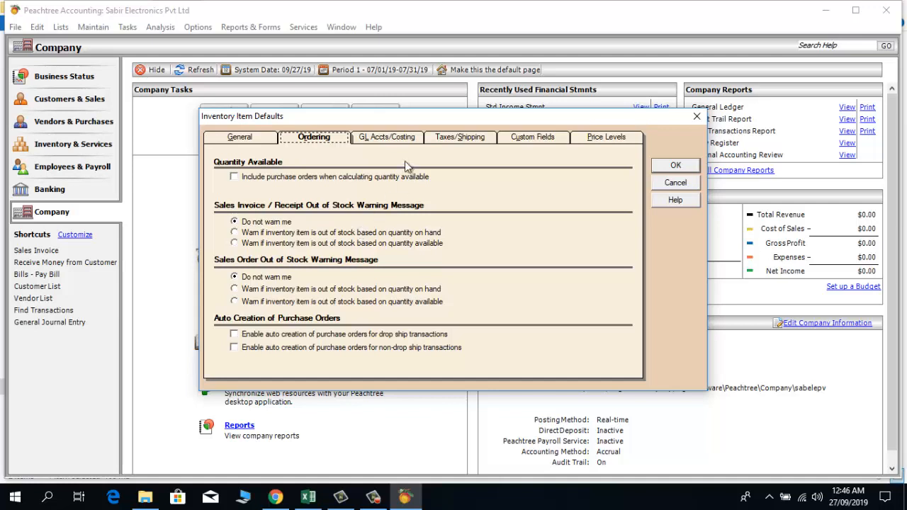
left_click(393, 138)
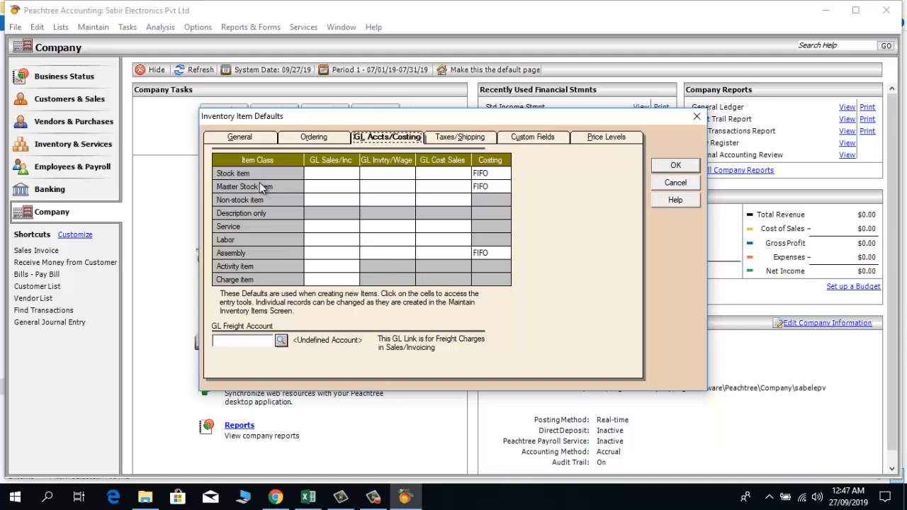
Step: Assign the Stock item class 4000 Sales A/c, 1001 Inventory and 5000 Cost of Goods Sold
left_click(317, 173)
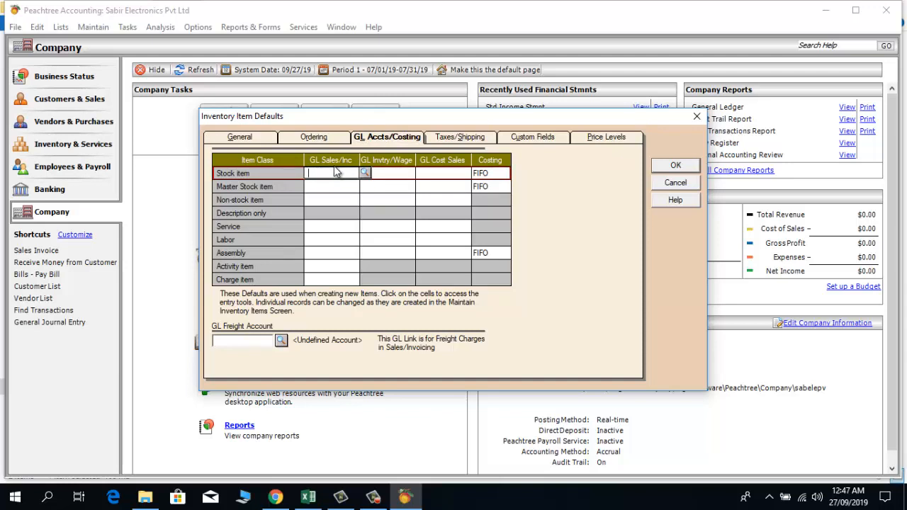
left_click(365, 173)
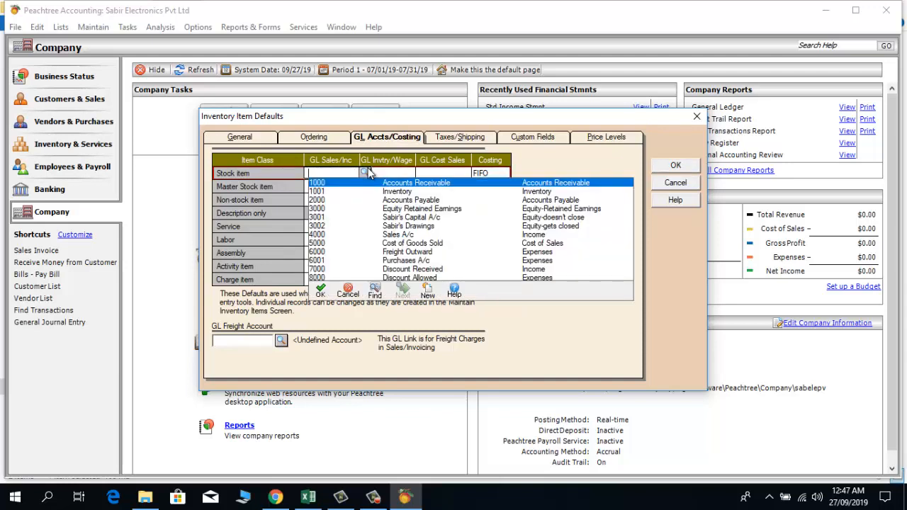
left_click(394, 237)
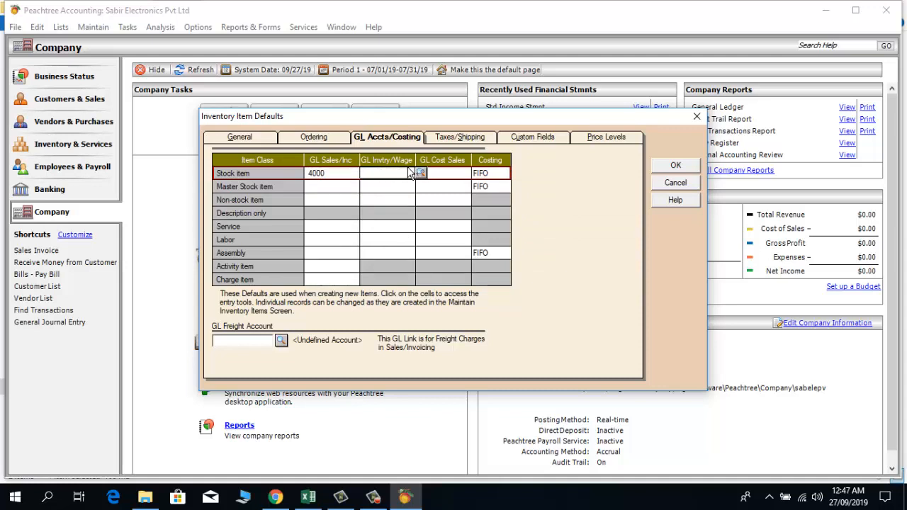
left_click(422, 174)
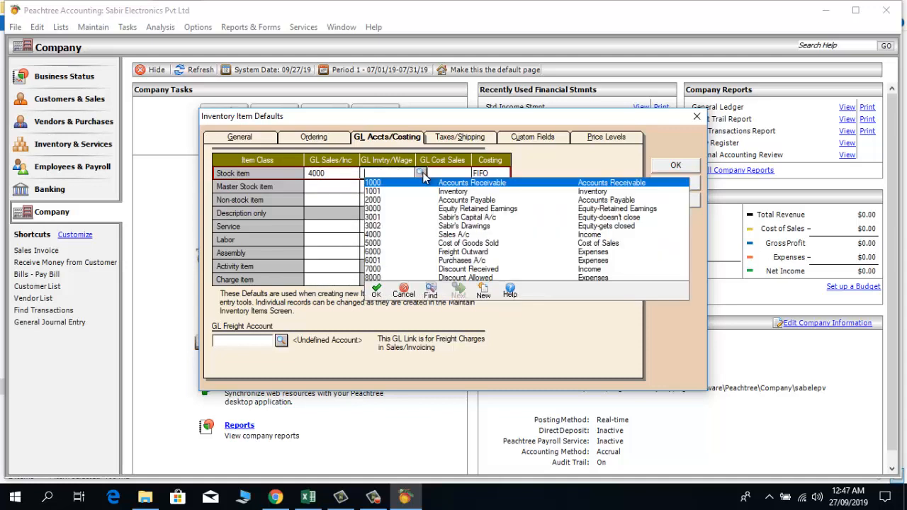
left_click(460, 192)
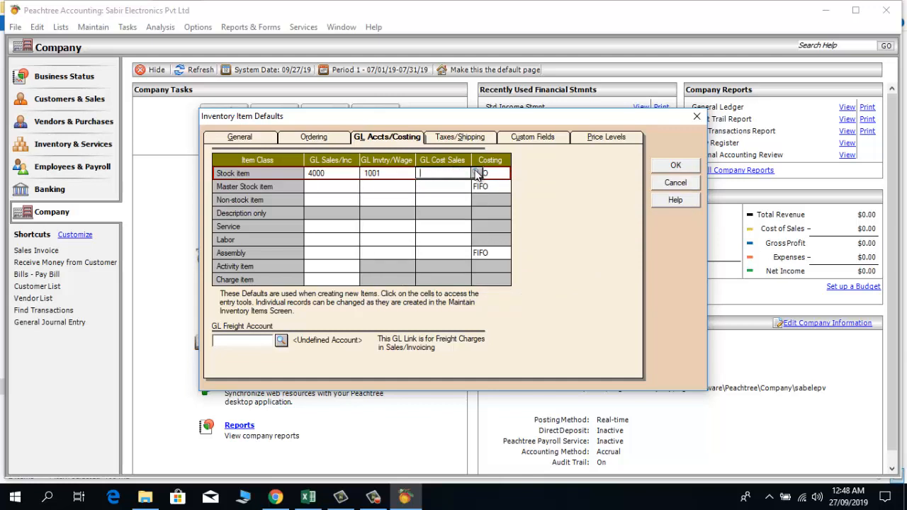
left_click(476, 172)
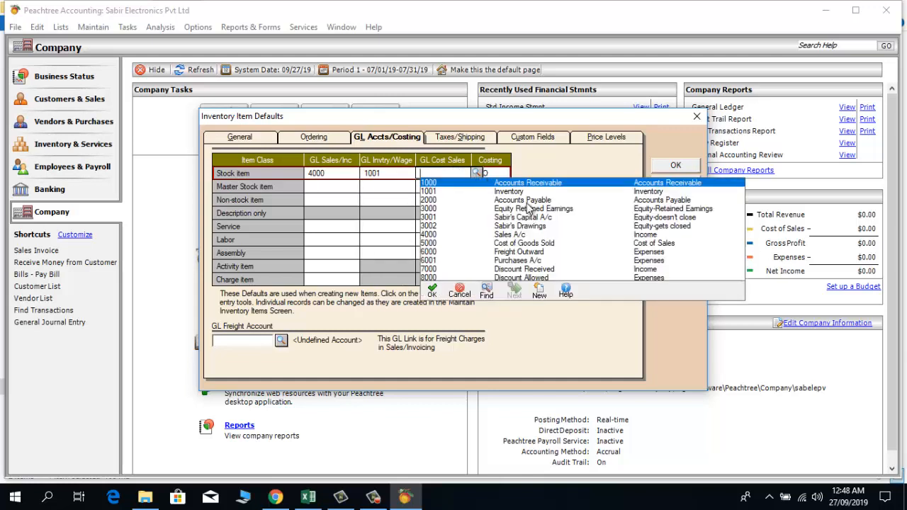
double_click(524, 245)
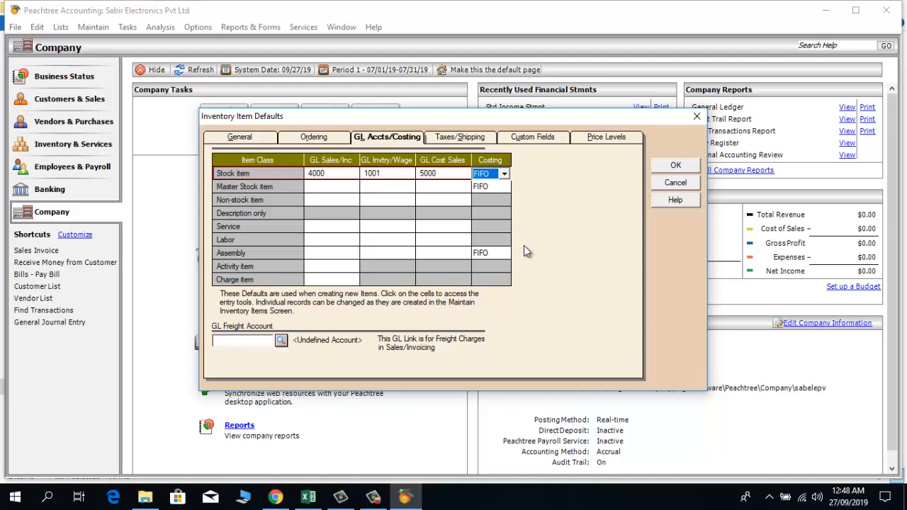
Step: Leave Stock item costing on FIFO and pick 6000 Freight Outward as the GL Freight Account
left_click(504, 174)
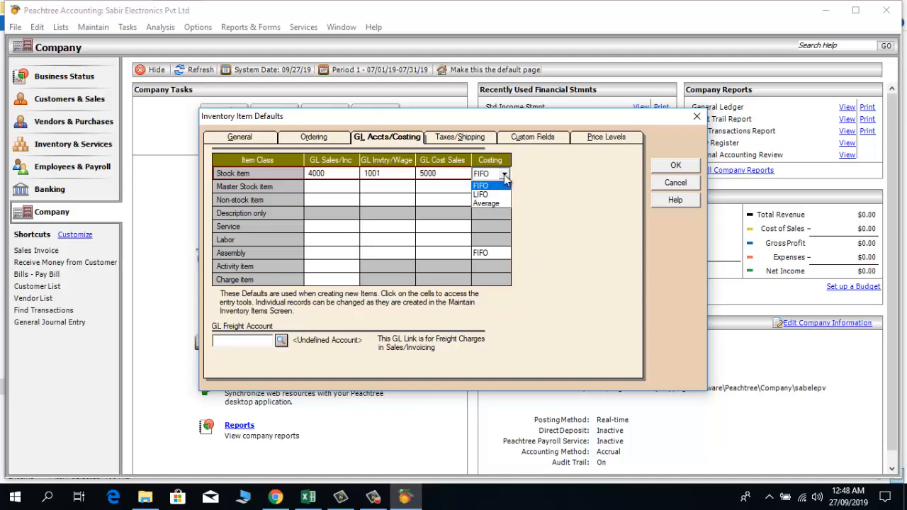
left_click(504, 177)
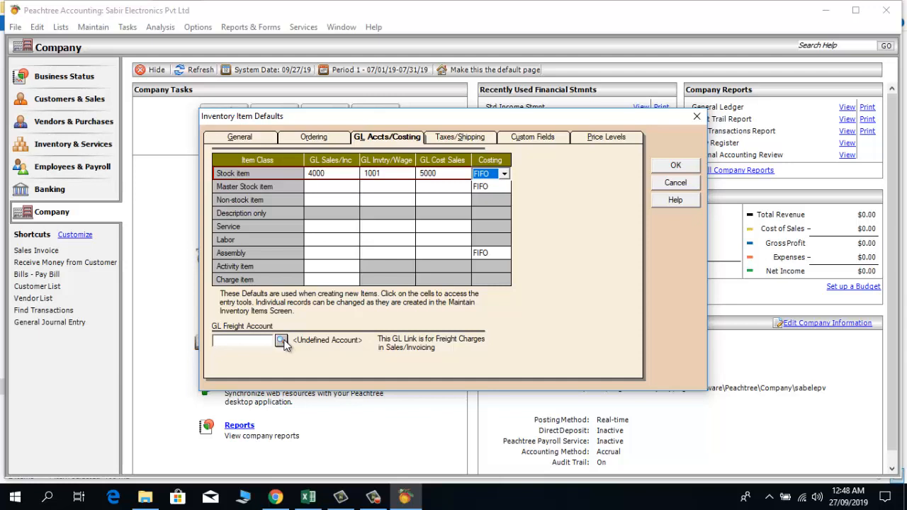
left_click(282, 342)
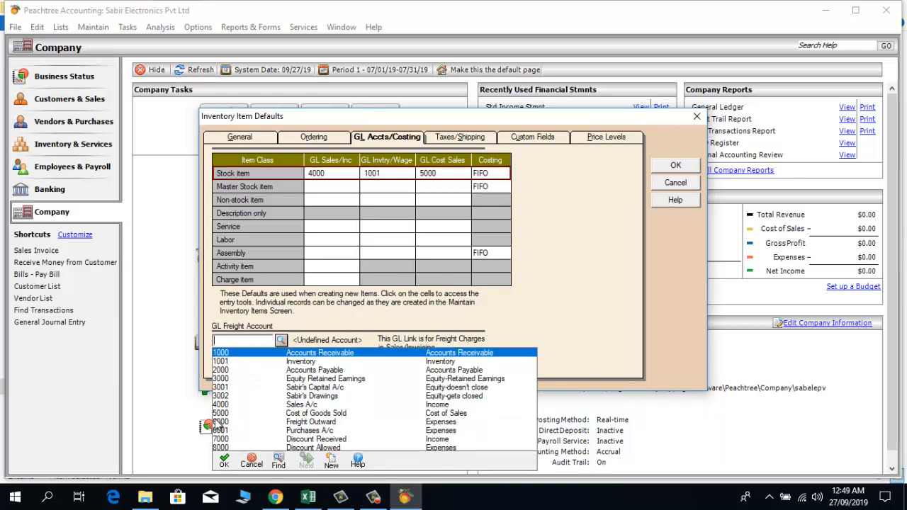
double_click(300, 422)
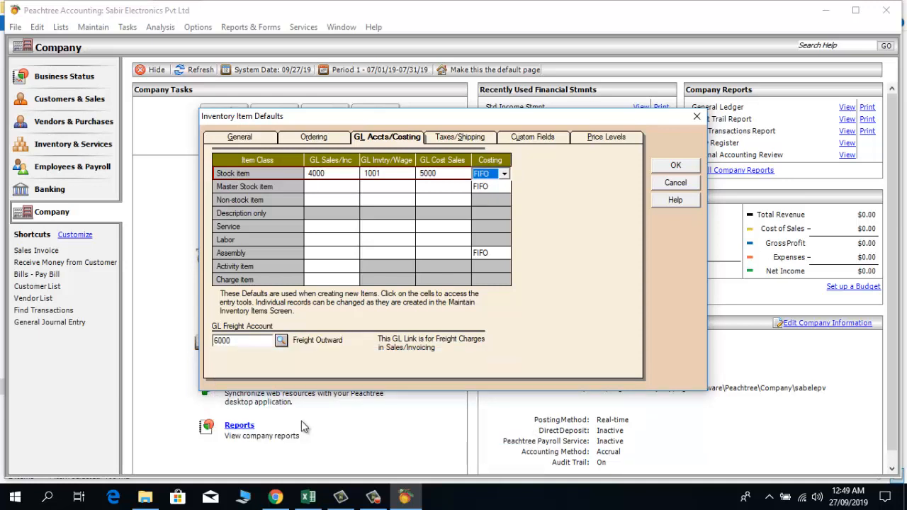
Step: Review the Taxes/Shipping, Custom Fields and Price Levels tabs, leaving price levels 9 and 10 enabled
left_click(460, 136)
left_click(532, 137)
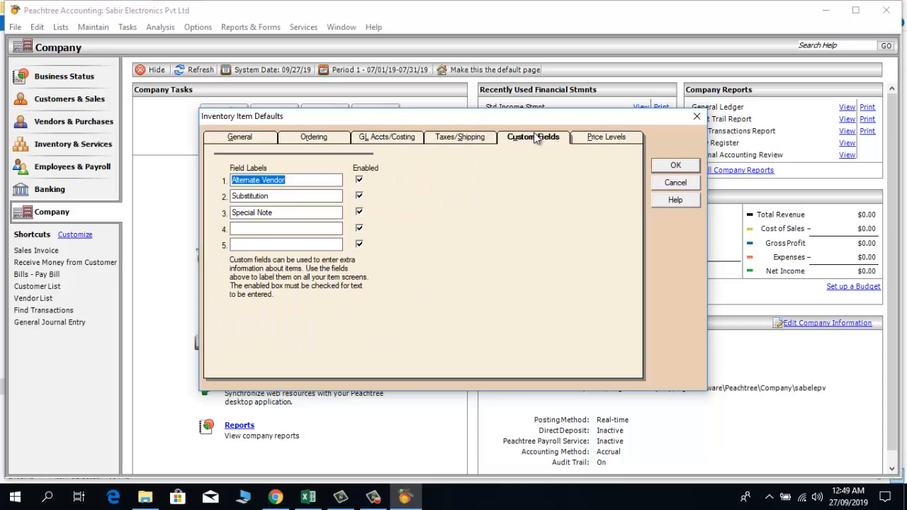
left_click(596, 135)
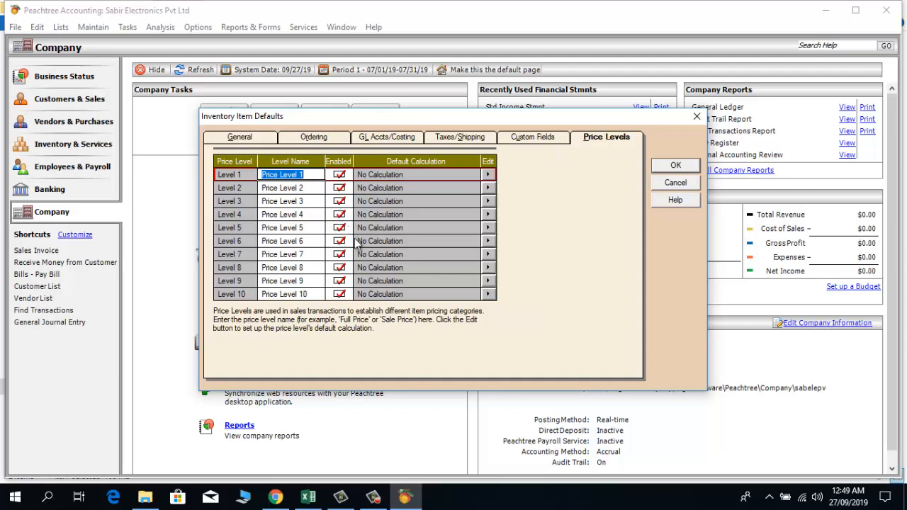
left_click(340, 294)
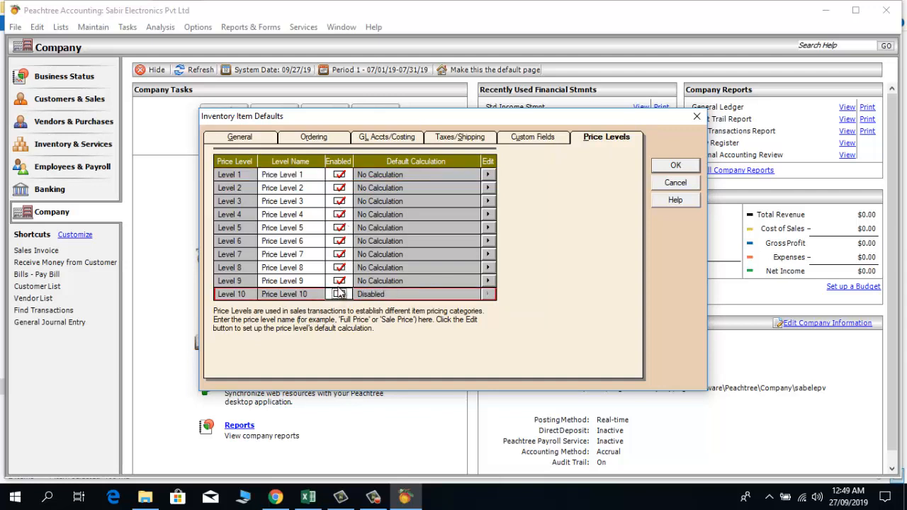
left_click(340, 282)
left_click(339, 294)
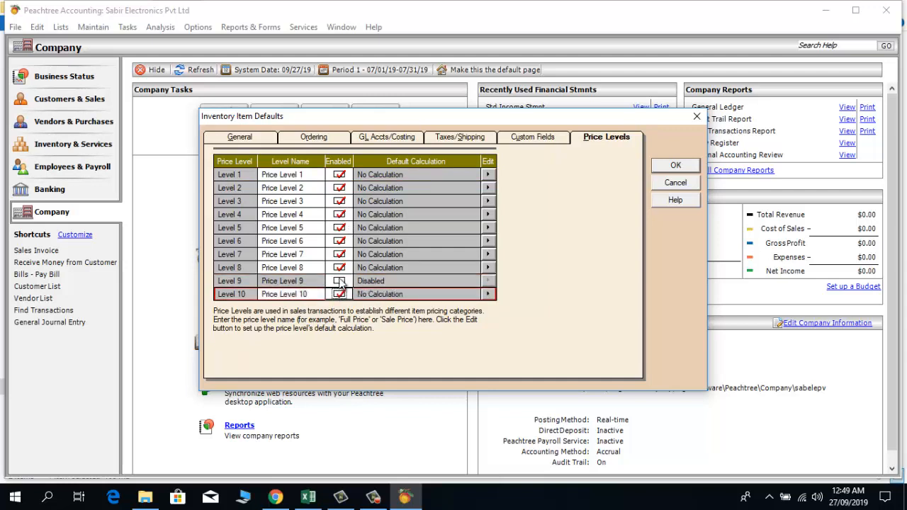
left_click(339, 281)
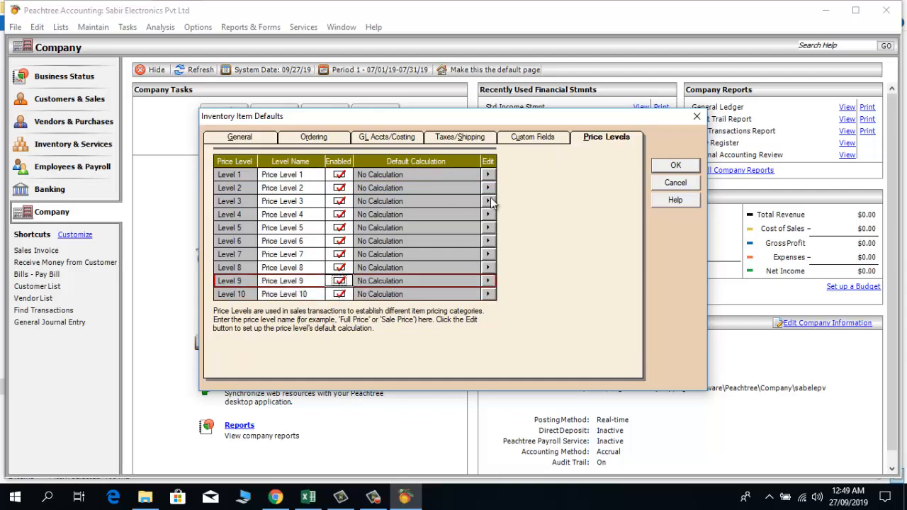
Step: Save the inventory item defaults from GL Accts/Costing and dismiss the blank custom field label warning
left_click(379, 138)
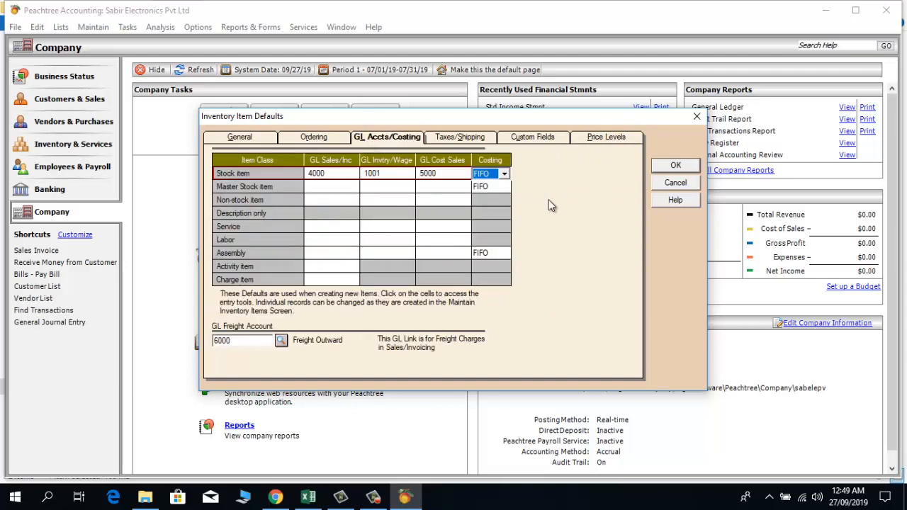
left_click(676, 165)
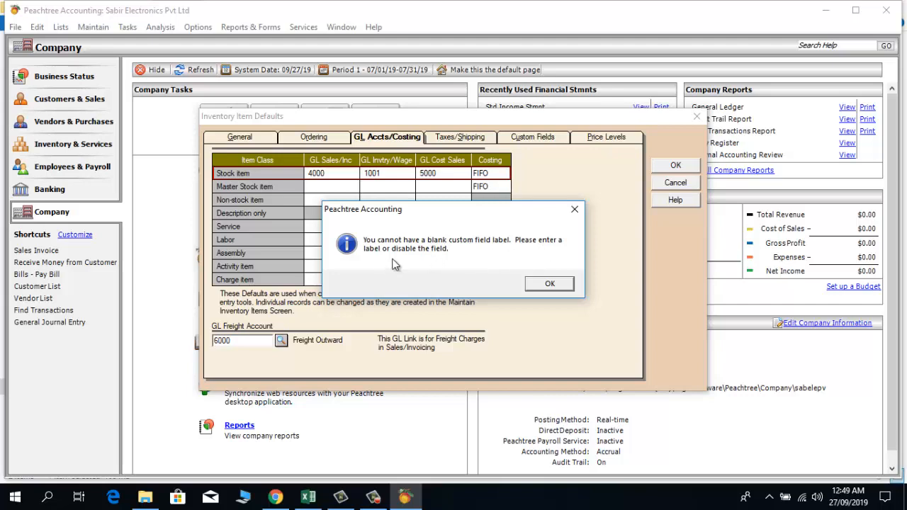
left_click(549, 284)
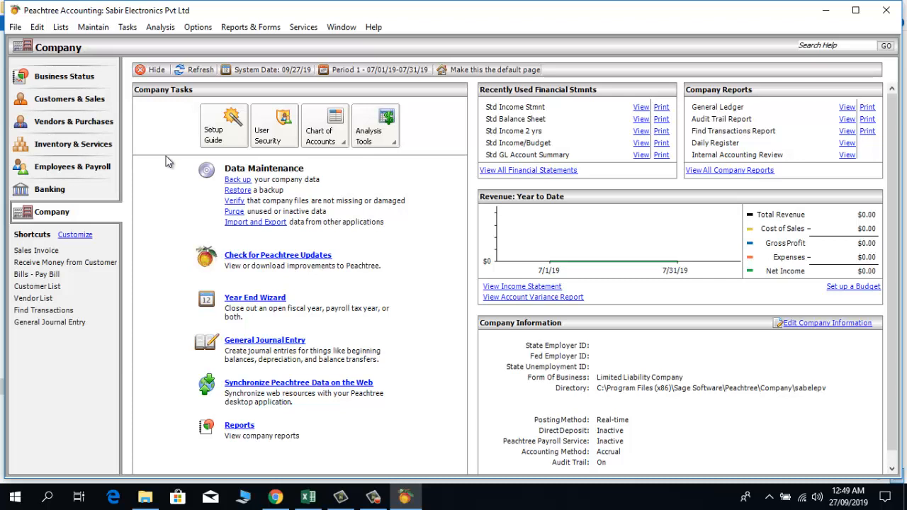
Step: Reopen Inventory Item Defaults and confirm Stock accounts 4000, 1001, 5000 with FIFO and freight 6000
left_click(82, 32)
mouse_move(173, 234)
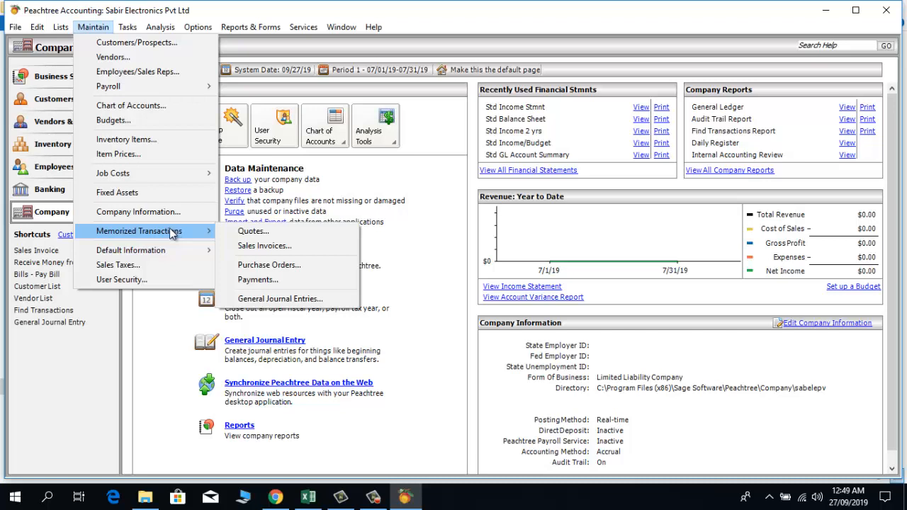
mouse_move(164, 258)
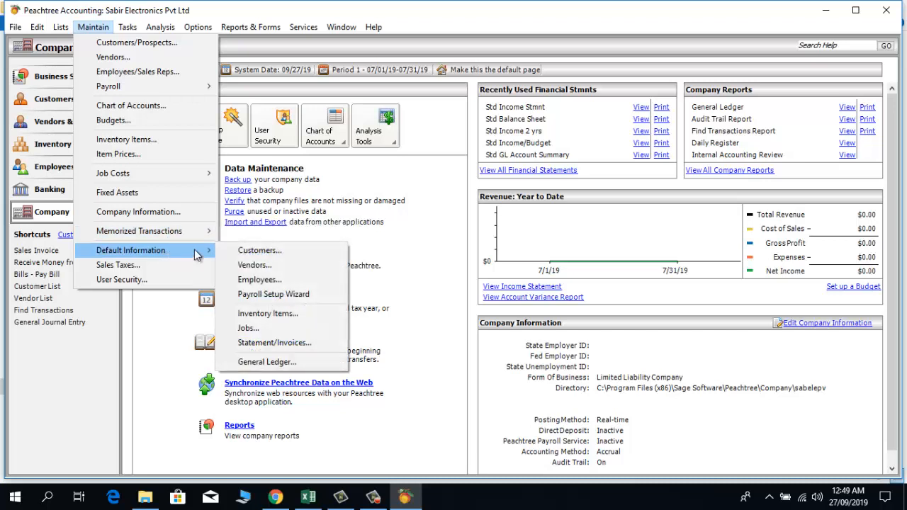
left_click(264, 314)
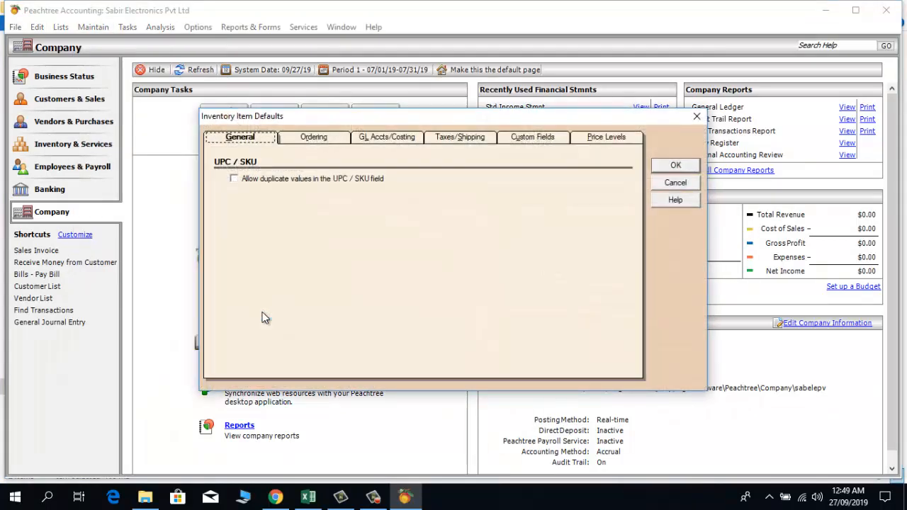
left_click(383, 137)
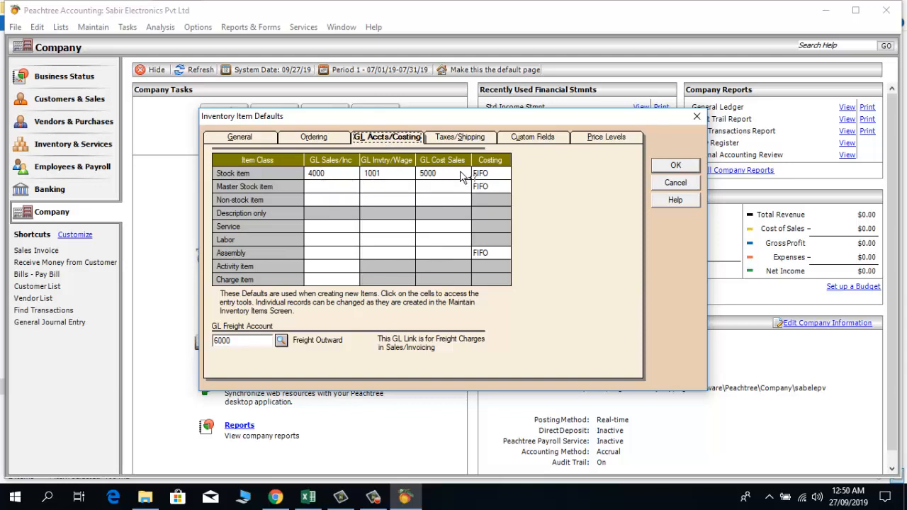
left_click(678, 164)
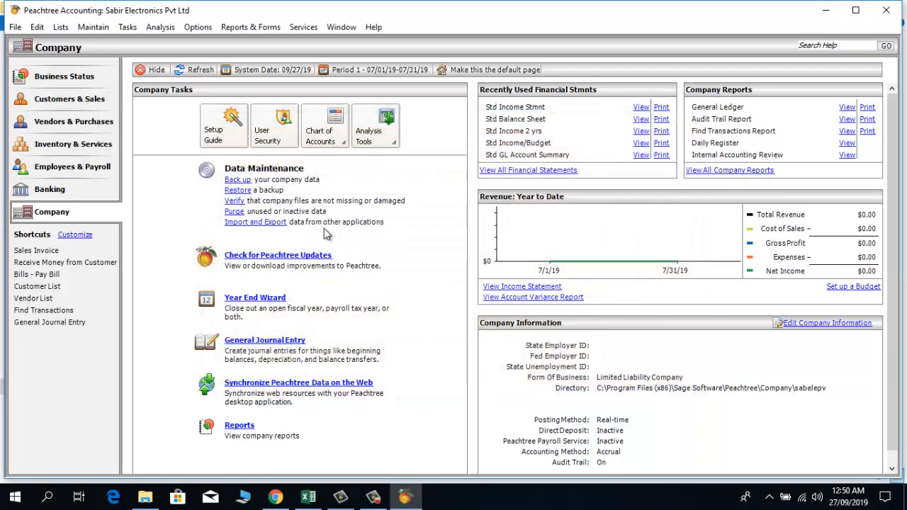
left_click(95, 28)
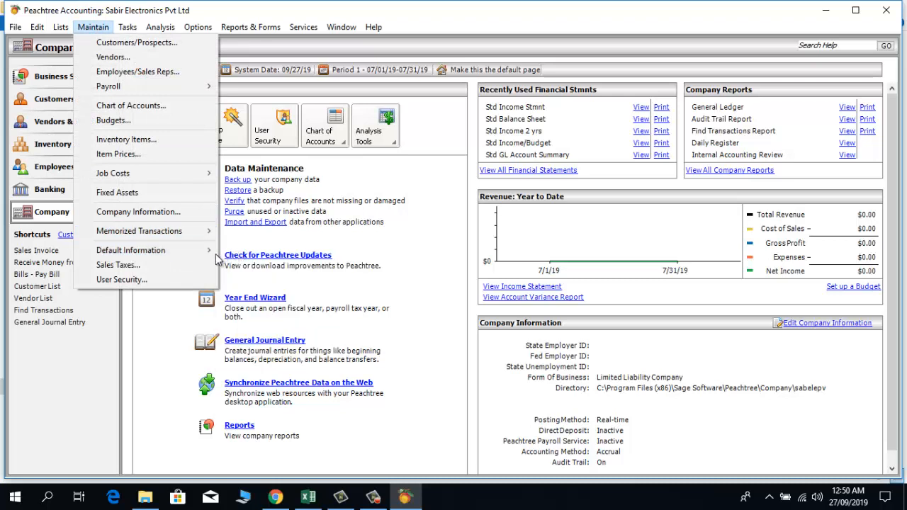
Step: Open the General Ledger Defaults dialog via Maintain > Default Information > General Ledger
mouse_move(211, 253)
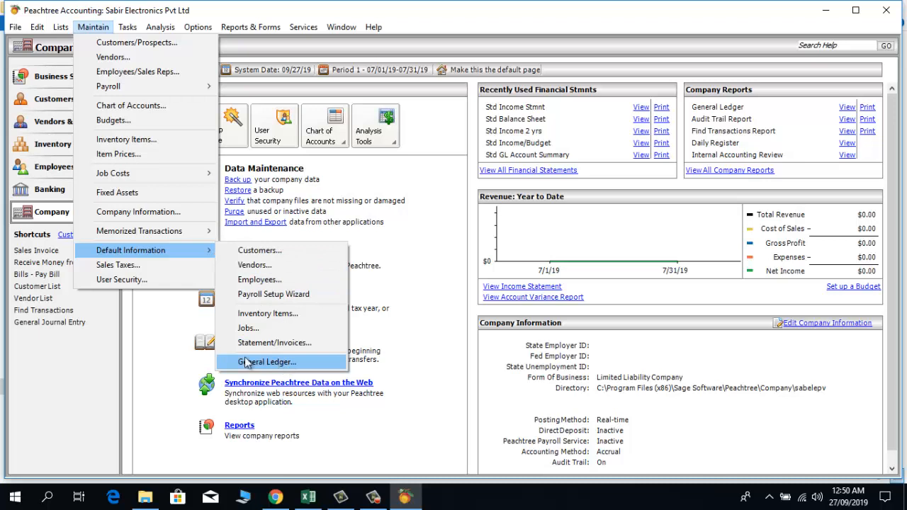
left_click(163, 347)
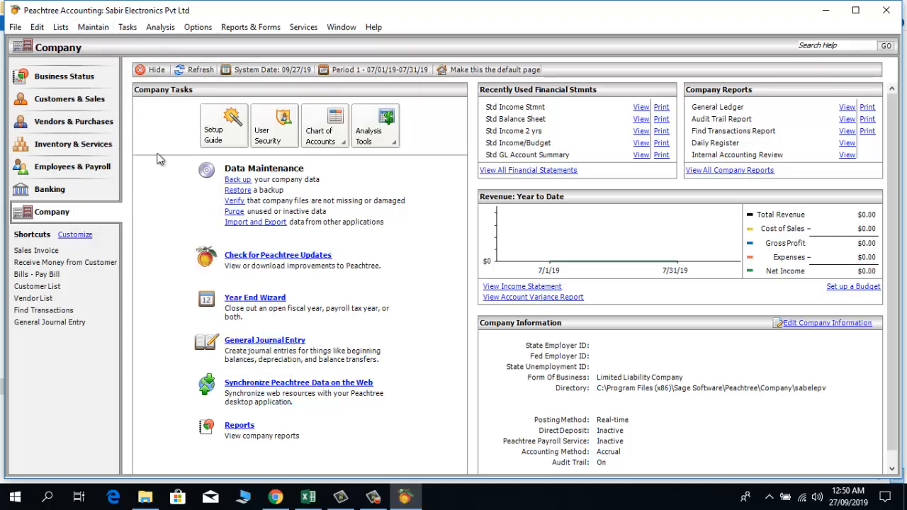
left_click(86, 32)
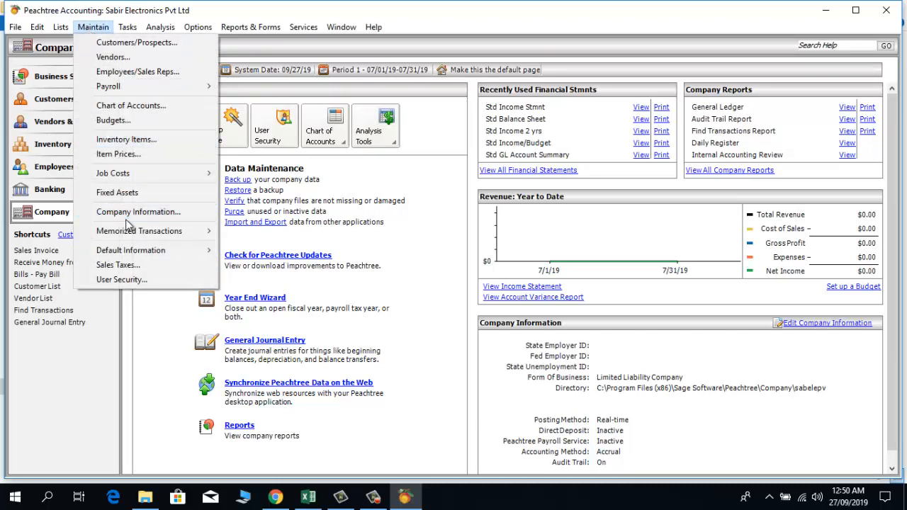
mouse_move(135, 253)
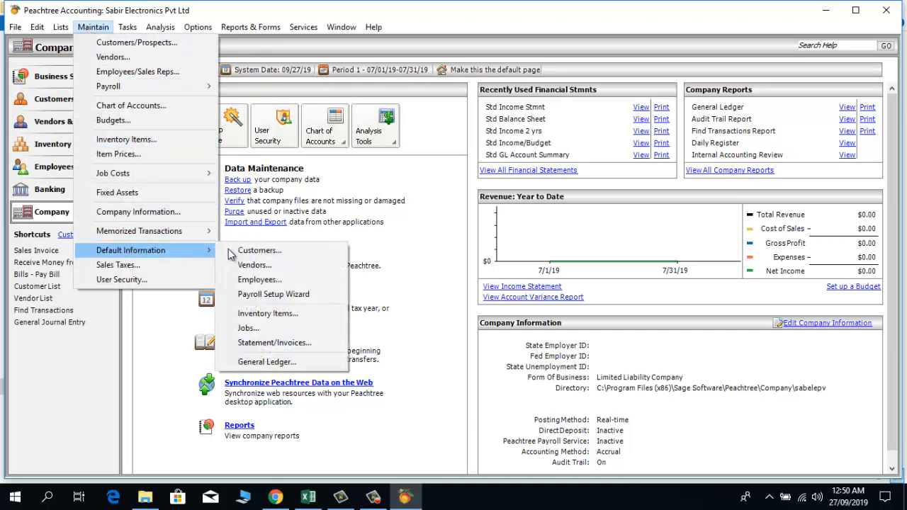
left_click(264, 361)
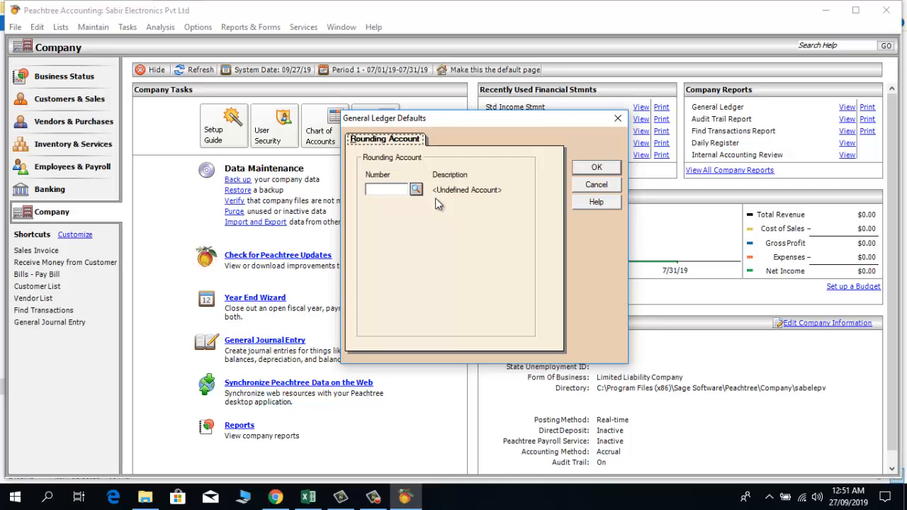
Step: Pick 3000 Equity Retained Earnings as the rounding account and save the General Ledger defaults
left_click(416, 189)
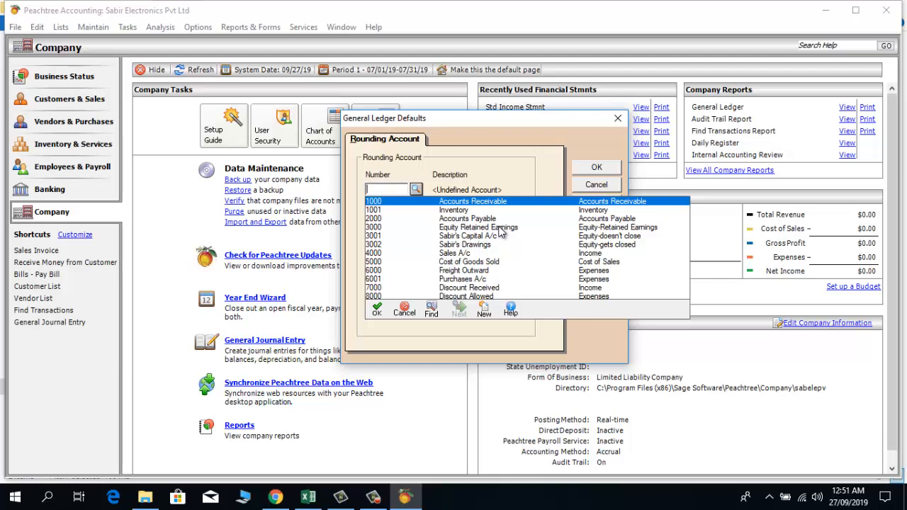
left_click(499, 227)
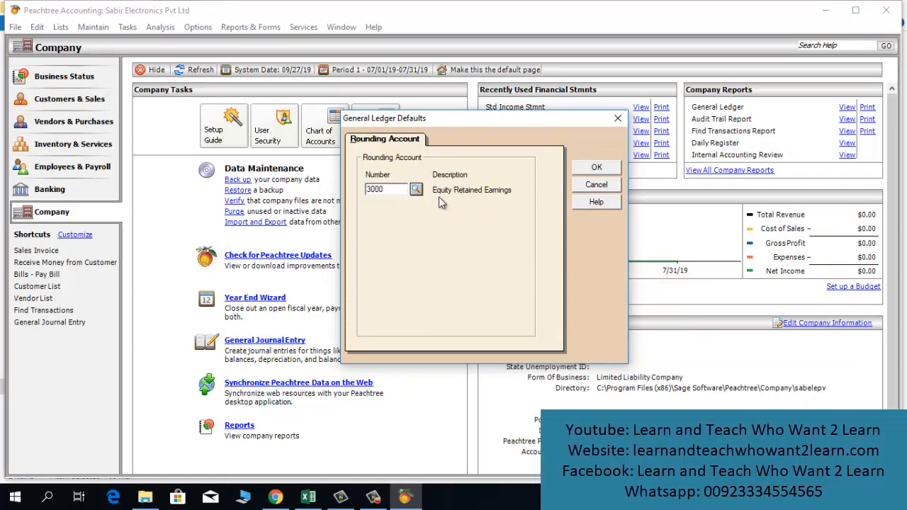
left_click(594, 174)
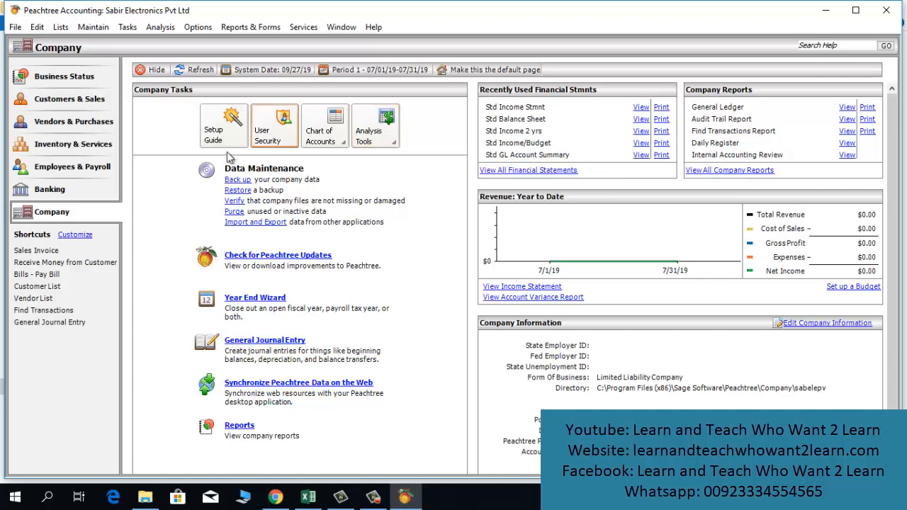
Step: Open a new customer record, confirm its Sales Info default account 4000, and close it
left_click(69, 98)
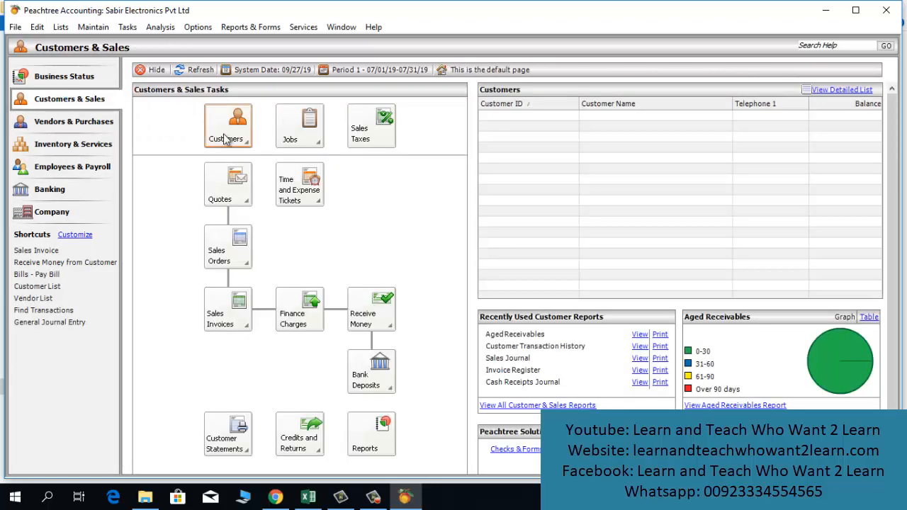
left_click(225, 138)
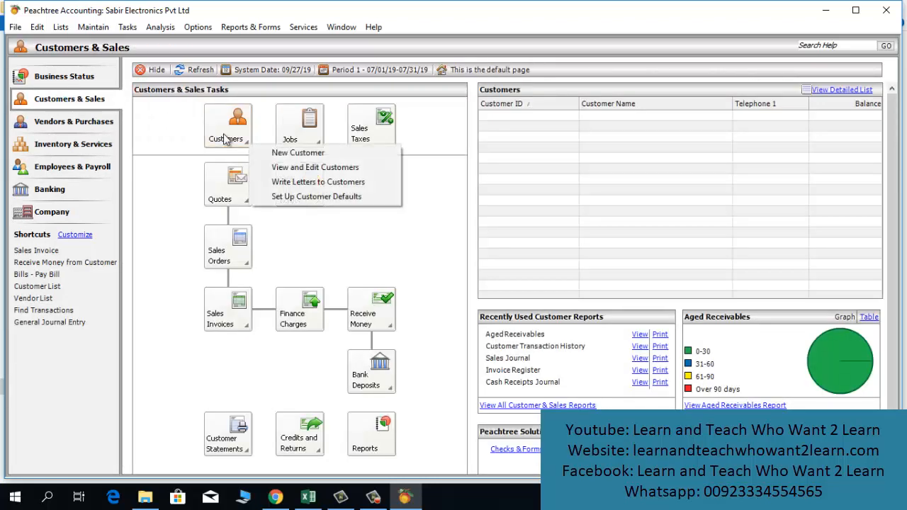
left_click(269, 151)
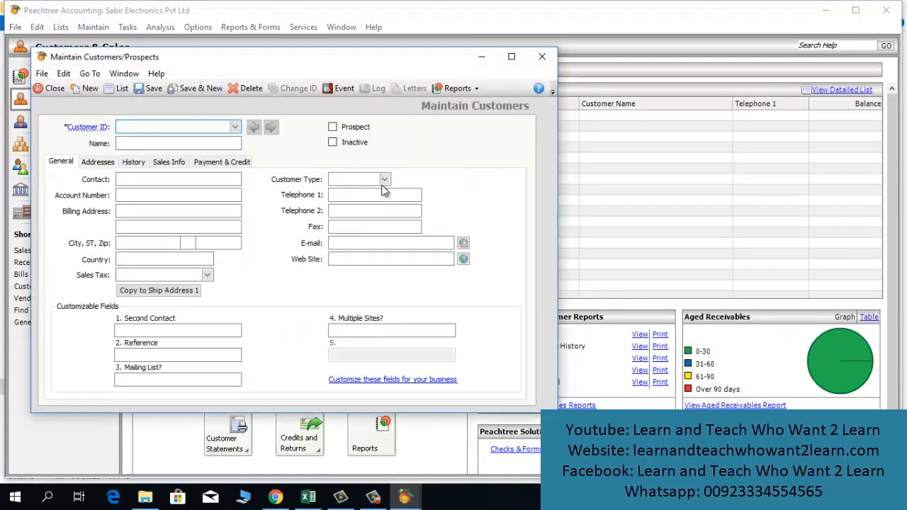
left_click(104, 165)
left_click(131, 162)
left_click(168, 164)
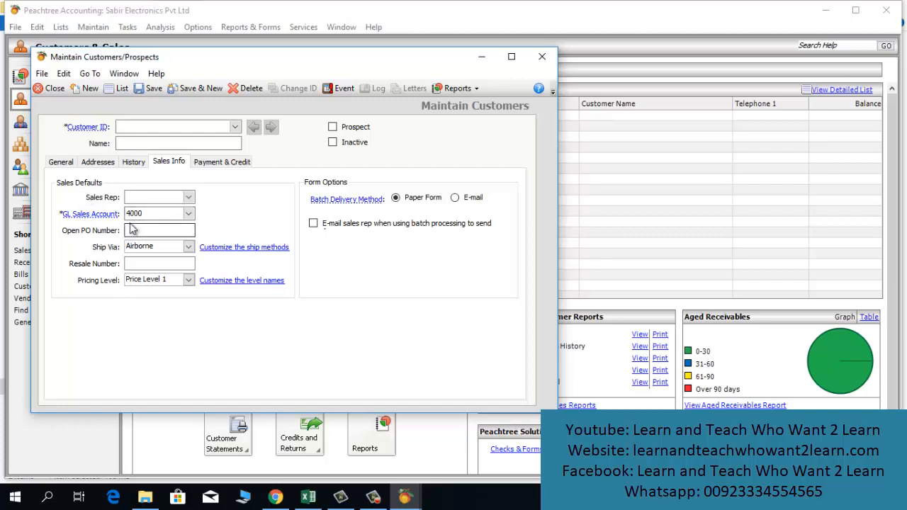
left_click(61, 162)
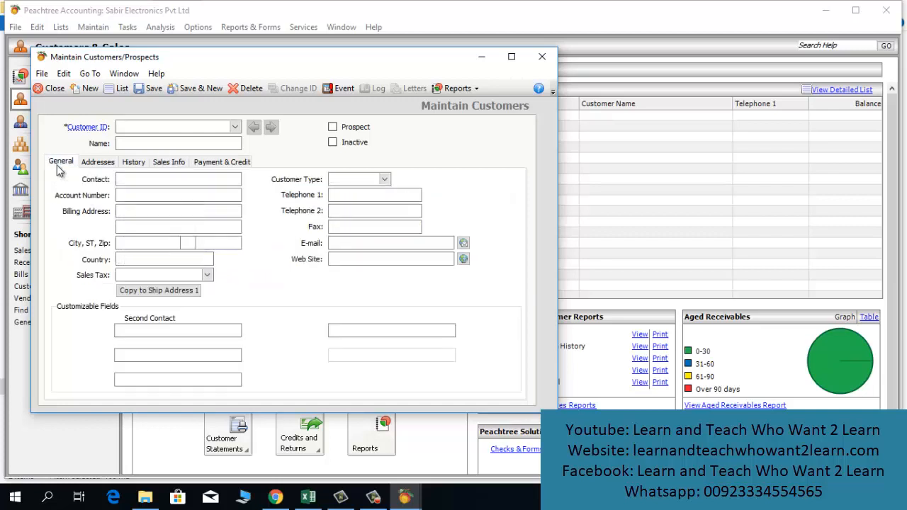
left_click(548, 56)
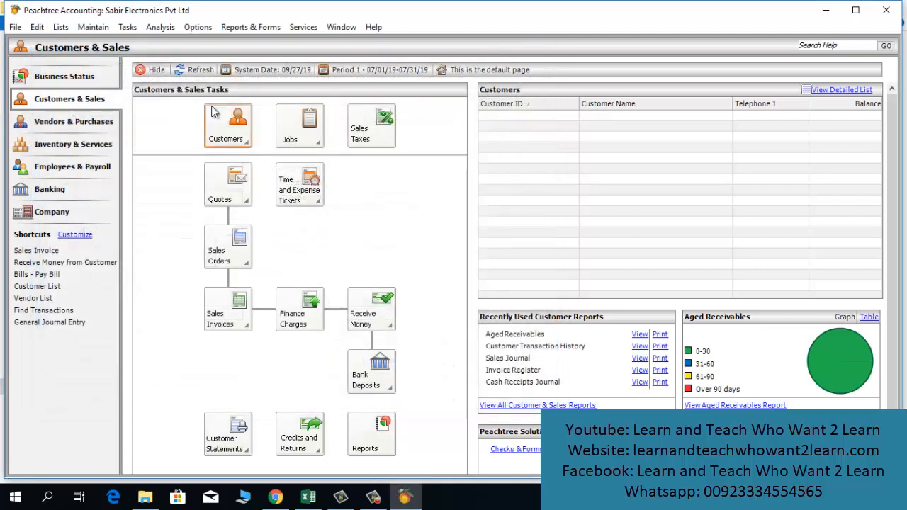
Step: Open a new vendor record, confirm its default expense account 6001, and close it
left_click(60, 120)
left_click(230, 134)
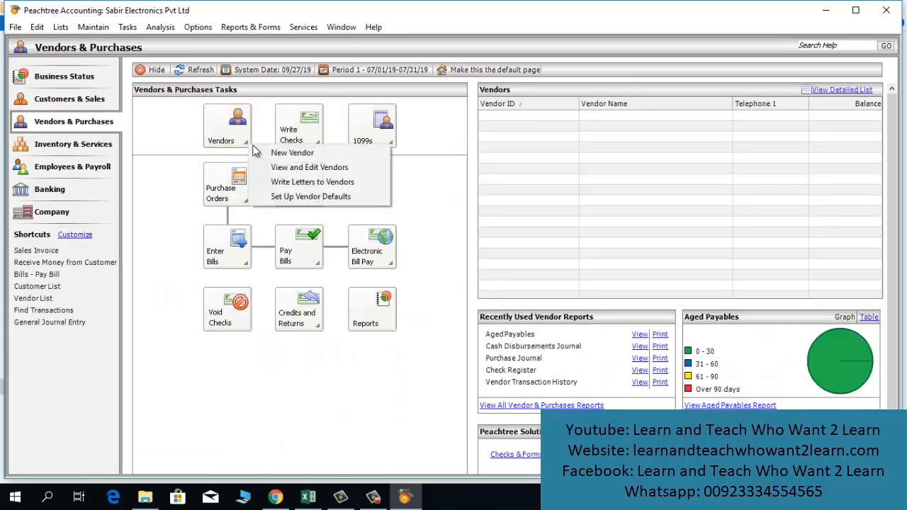
left_click(262, 151)
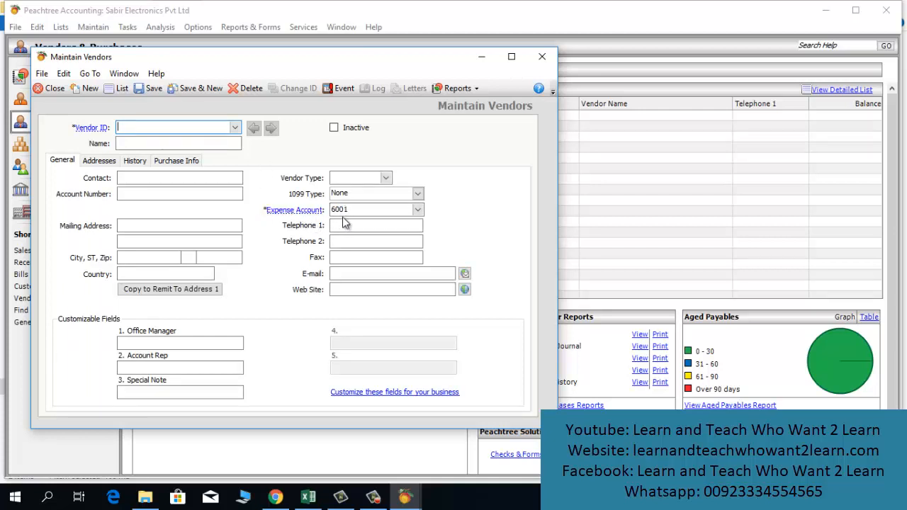
left_click(541, 56)
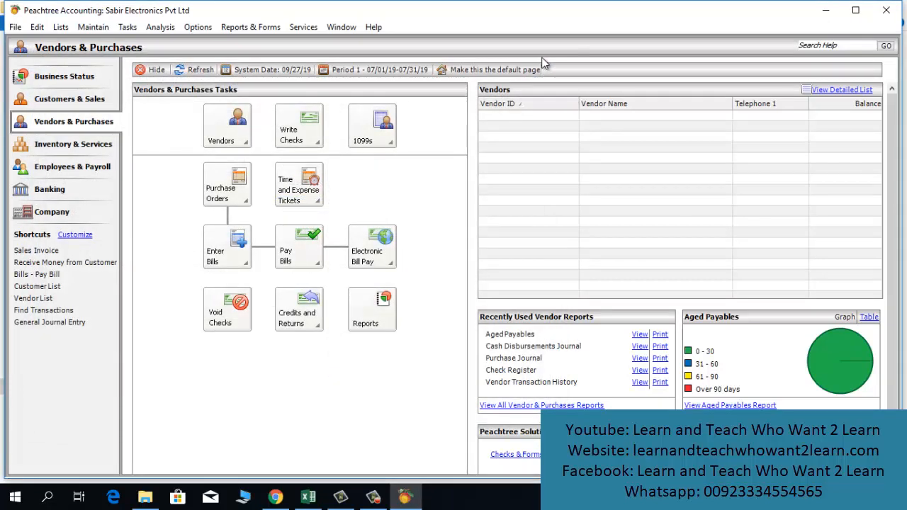
left_click(65, 144)
Step: Open a new inventory item to confirm GL accounts 4000, 1001 and 5000, then close it
left_click(207, 133)
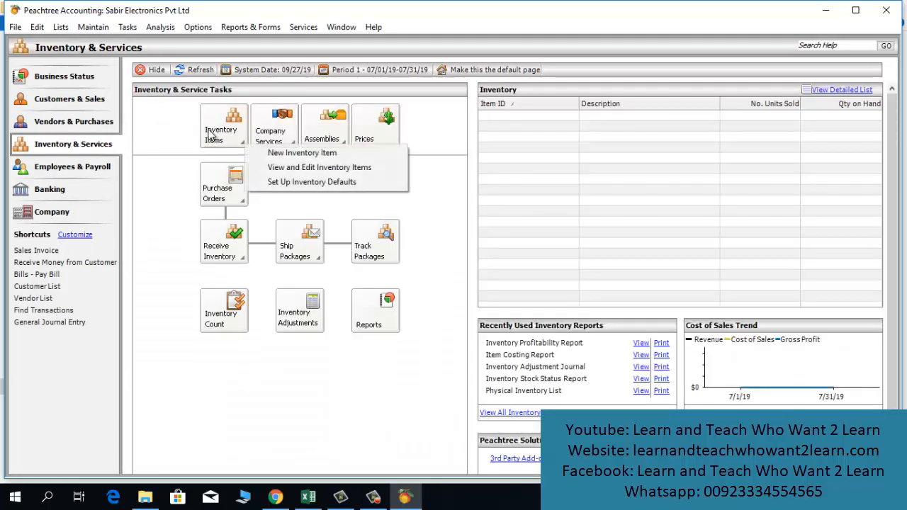
left_click(270, 153)
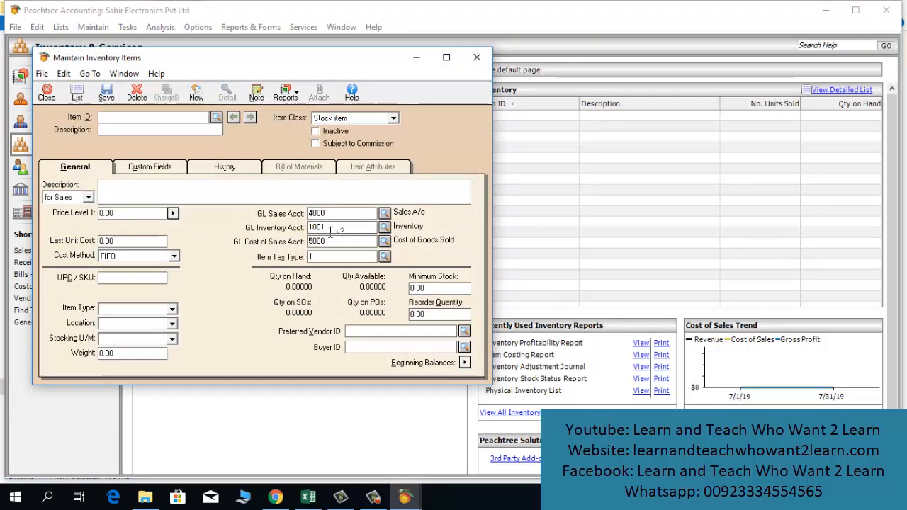
key("Escape")
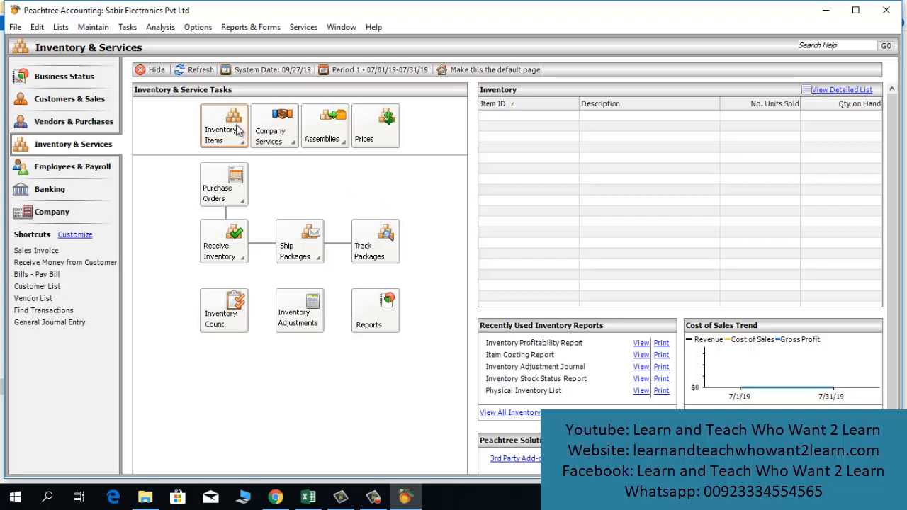
left_click(308, 499)
left_click(217, 272)
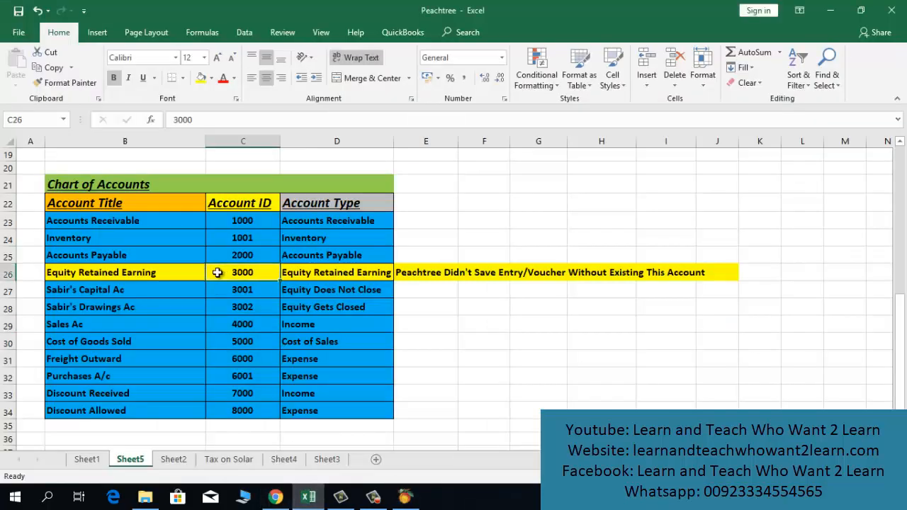
key("Up")
key("Up")
key("Up")
key("Down")
key("Down")
key("Down")
key("Down")
key("Down")
key("Down")
key("Down")
key("Down")
key("Down")
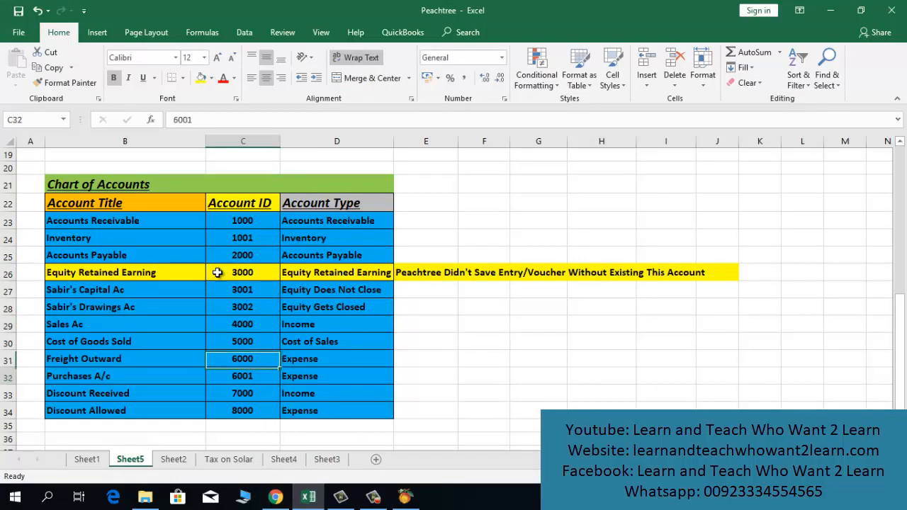
key("Down")
key("Down")
key("Down")
key("Down")
key("Down")
key("Up")
key("Up")
key("Up")
key("Right")
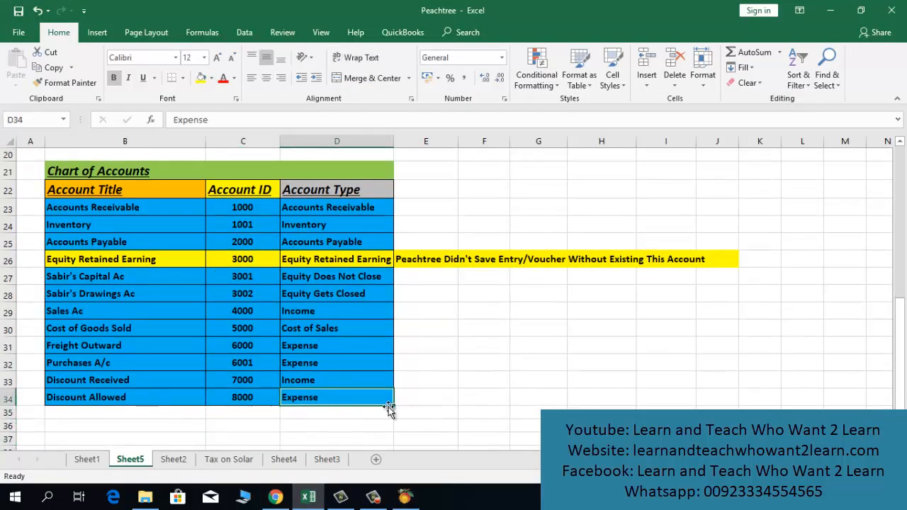
left_click(406, 498)
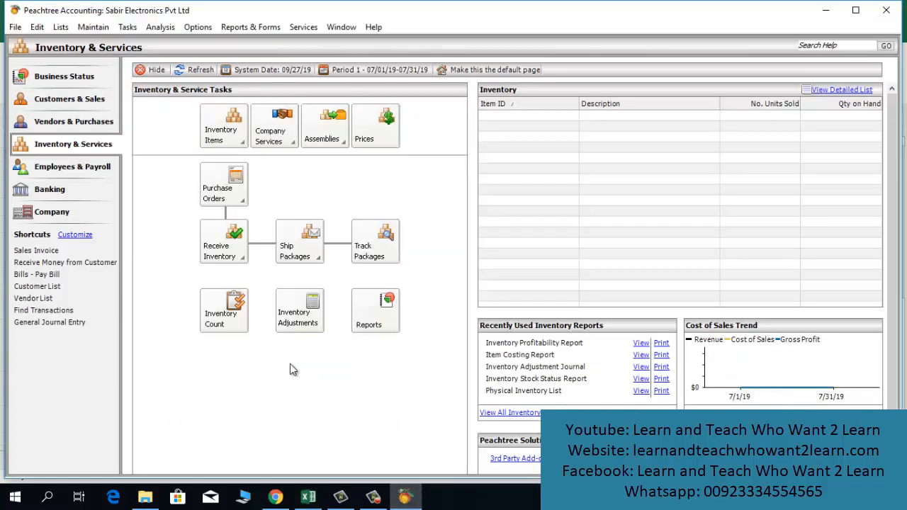